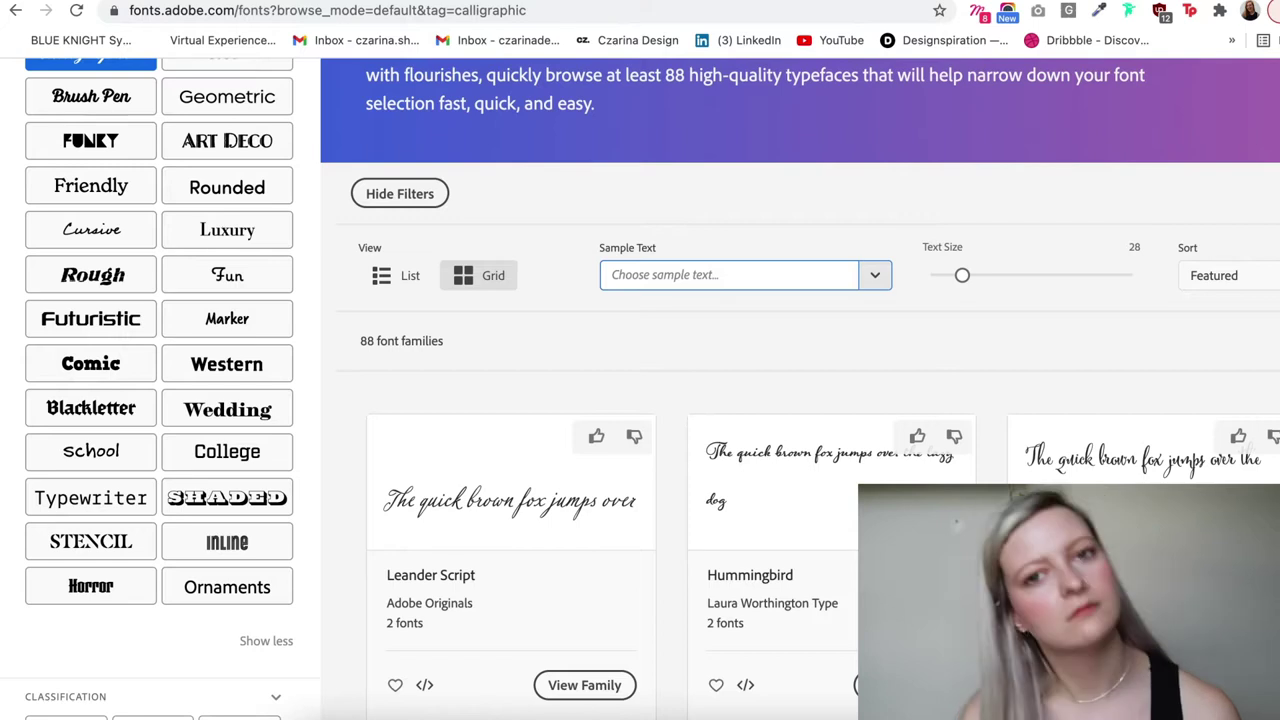
Set the sample text for the calligraphic font previews to "It's brutal out here"
{"action": "type", "text": "I"}
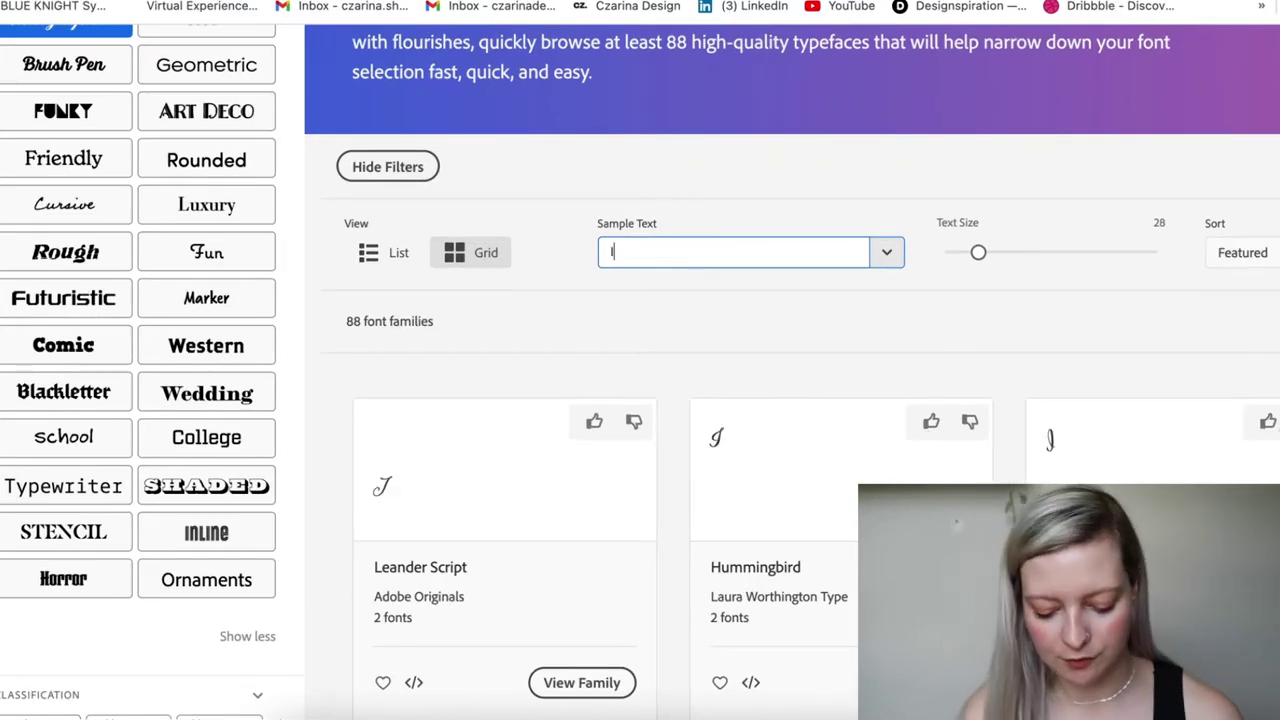
{"action": "type", "text": "t's bru"}
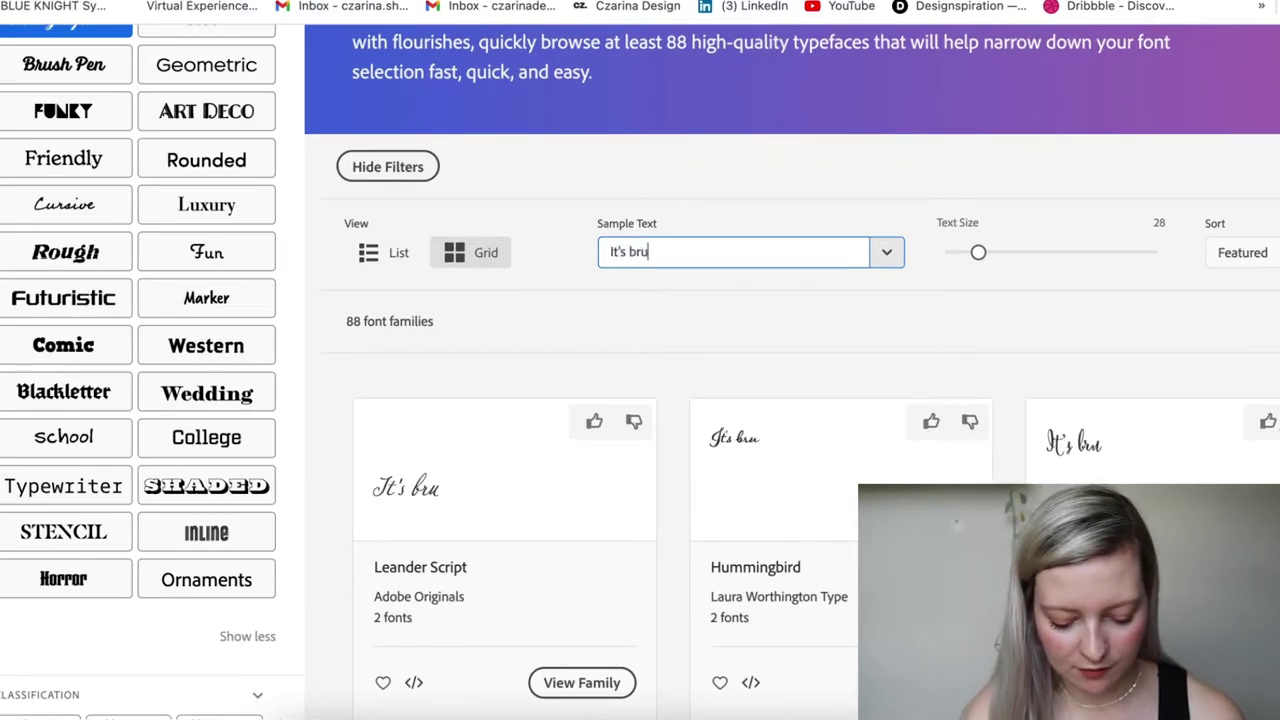
{"action": "type", "text": "tal out here"}
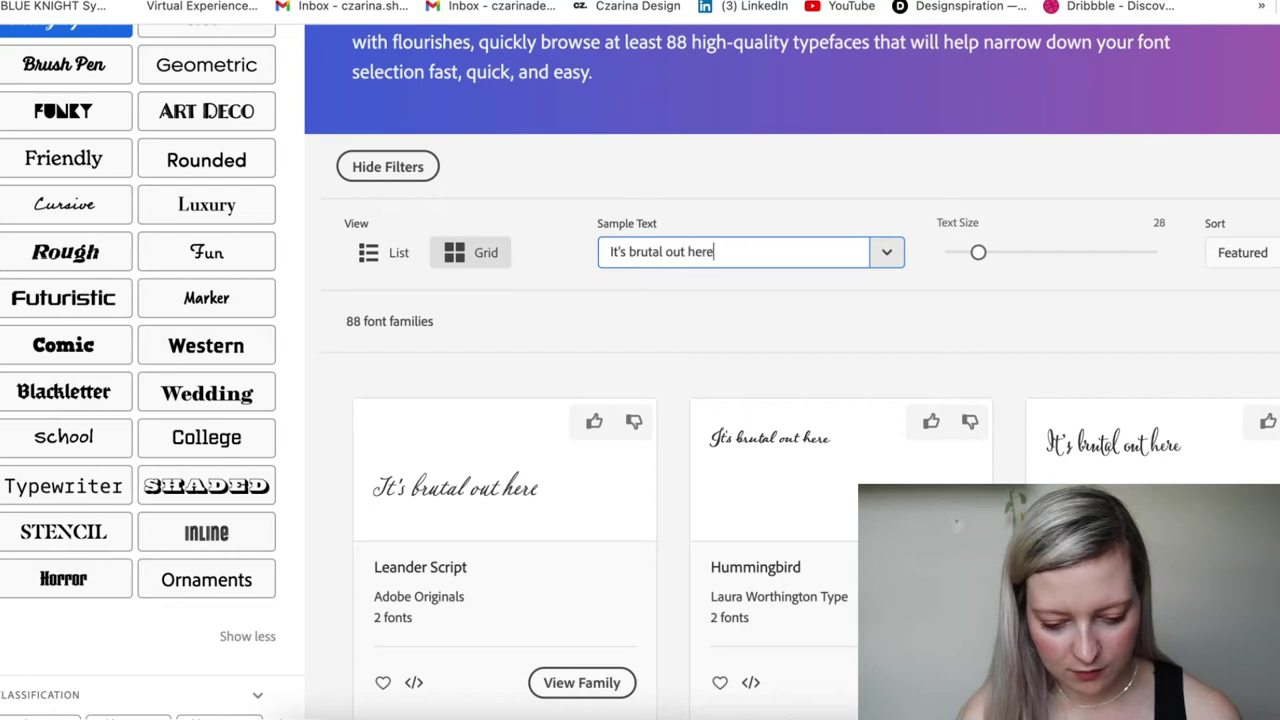
{"action": "left_click", "coordinate": [786, 350]}
Browse the calligraphic font previews and open the P22 Zaner family page
{"action": "scroll", "coordinate": [786, 350], "scroll_direction": "down", "scroll_amount": 5}
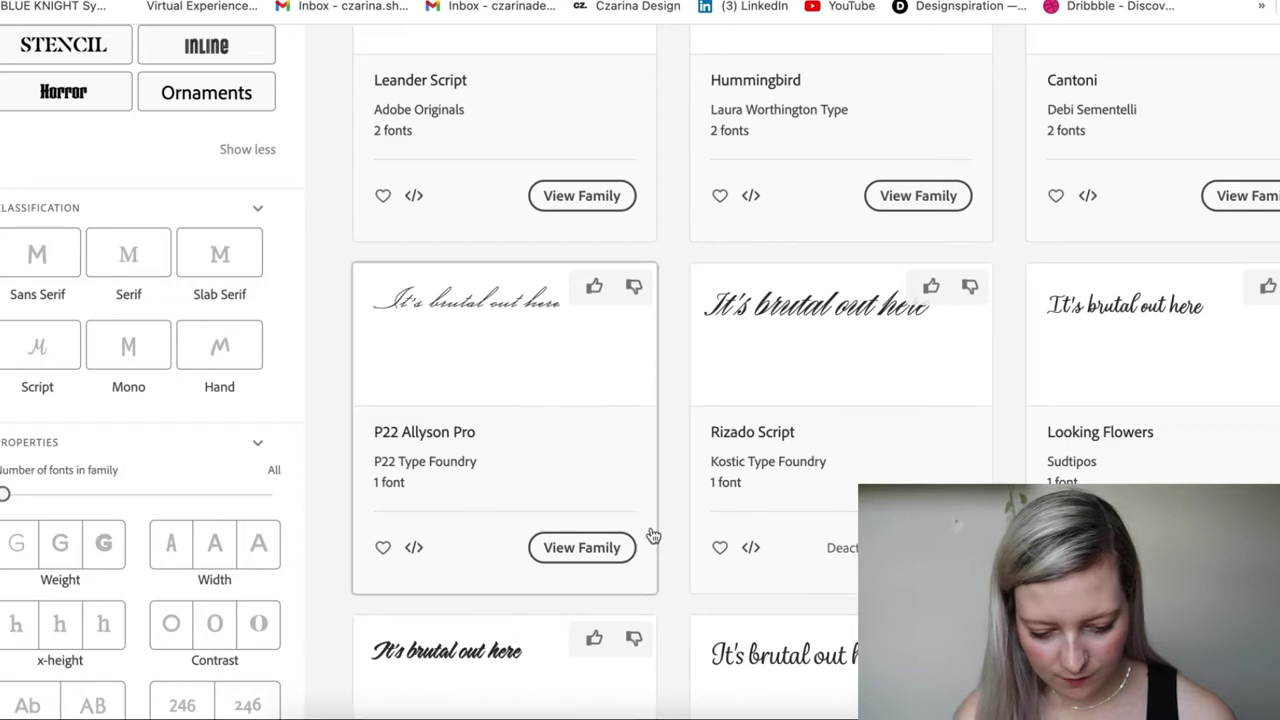
{"action": "scroll", "coordinate": [649, 534], "scroll_direction": "down", "scroll_amount": 5}
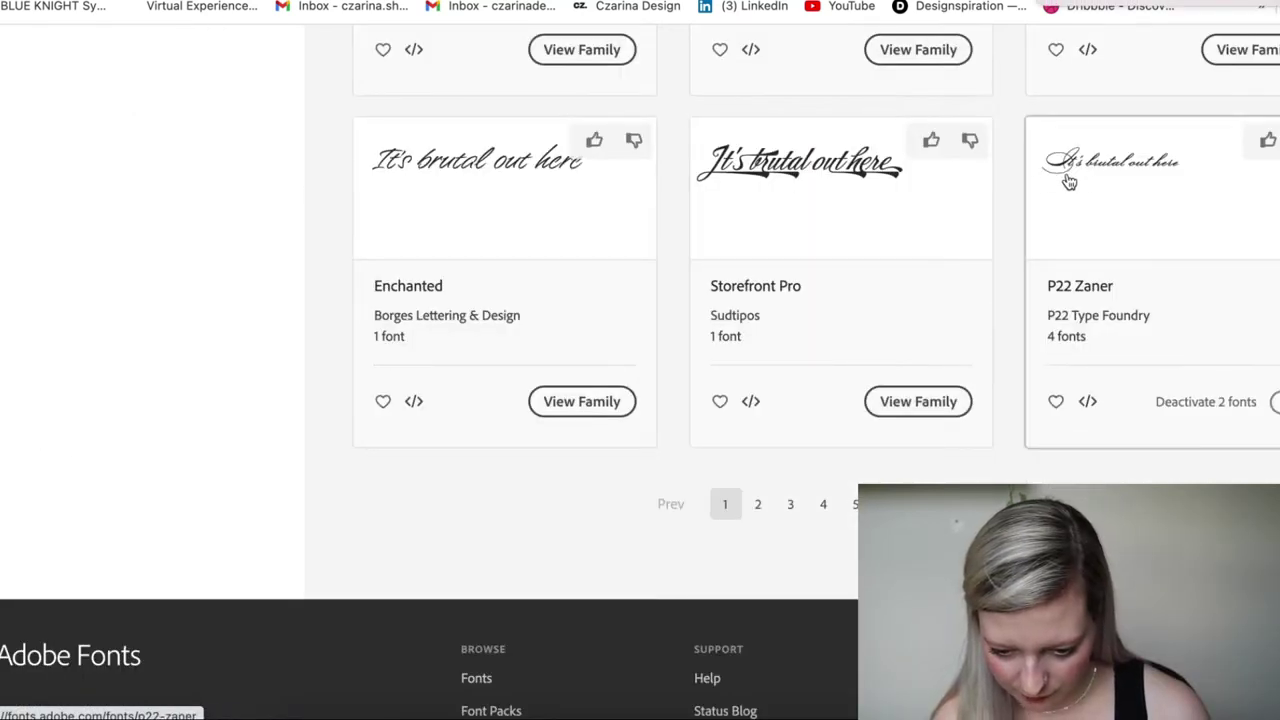
{"action": "left_click", "coordinate": [1276, 402]}
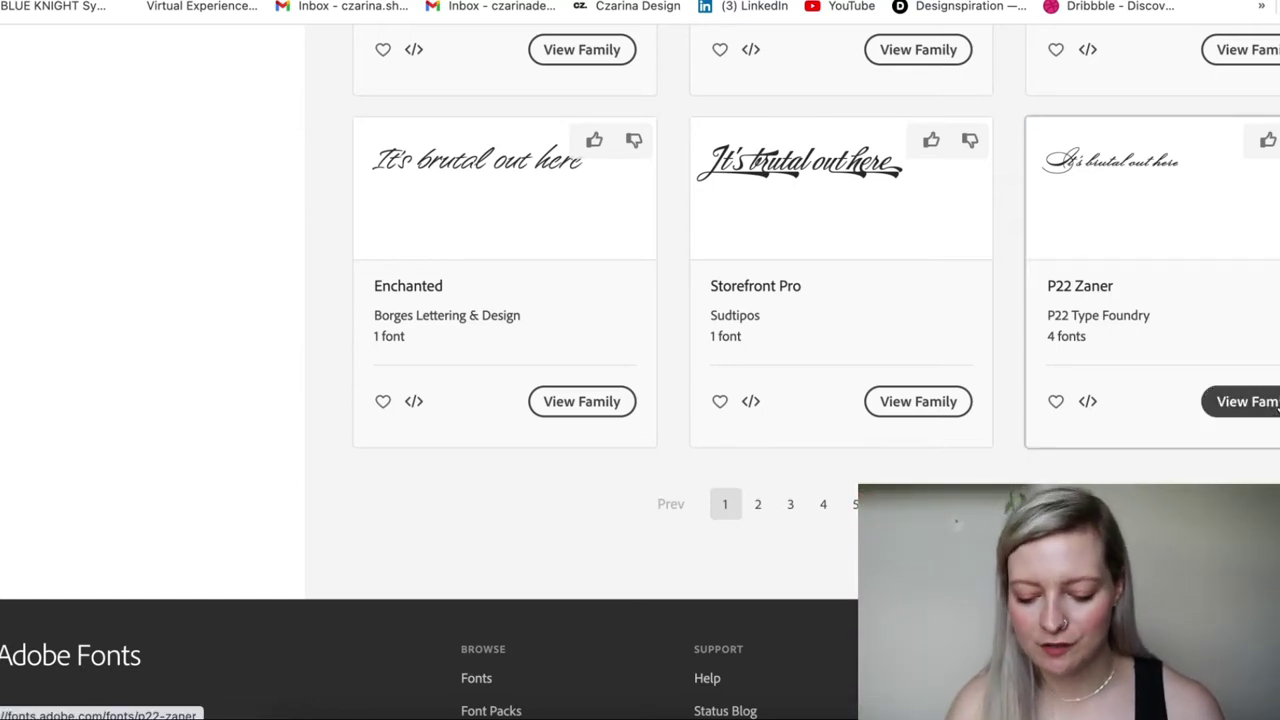
{"action": "left_click", "coordinate": [1276, 402]}
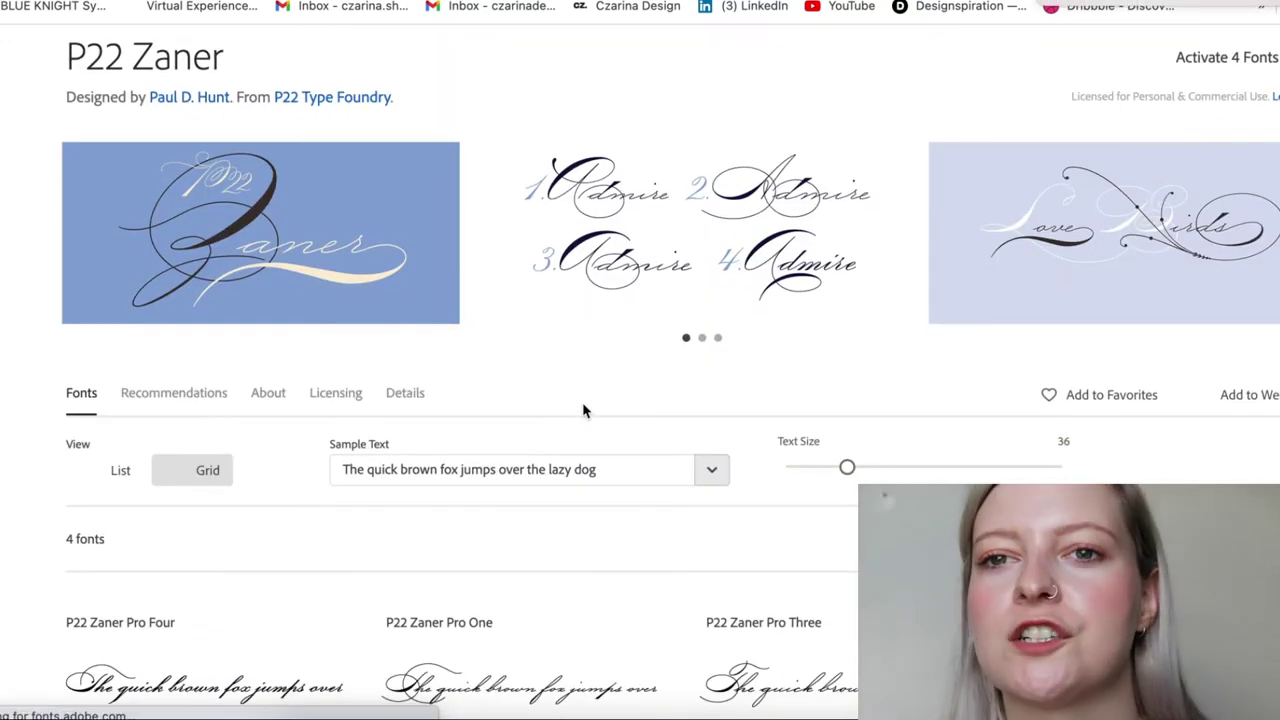
Activate the Nautica Medium font on the Nautica family page
{"action": "scroll", "coordinate": [585, 410], "scroll_direction": "down", "scroll_amount": 4}
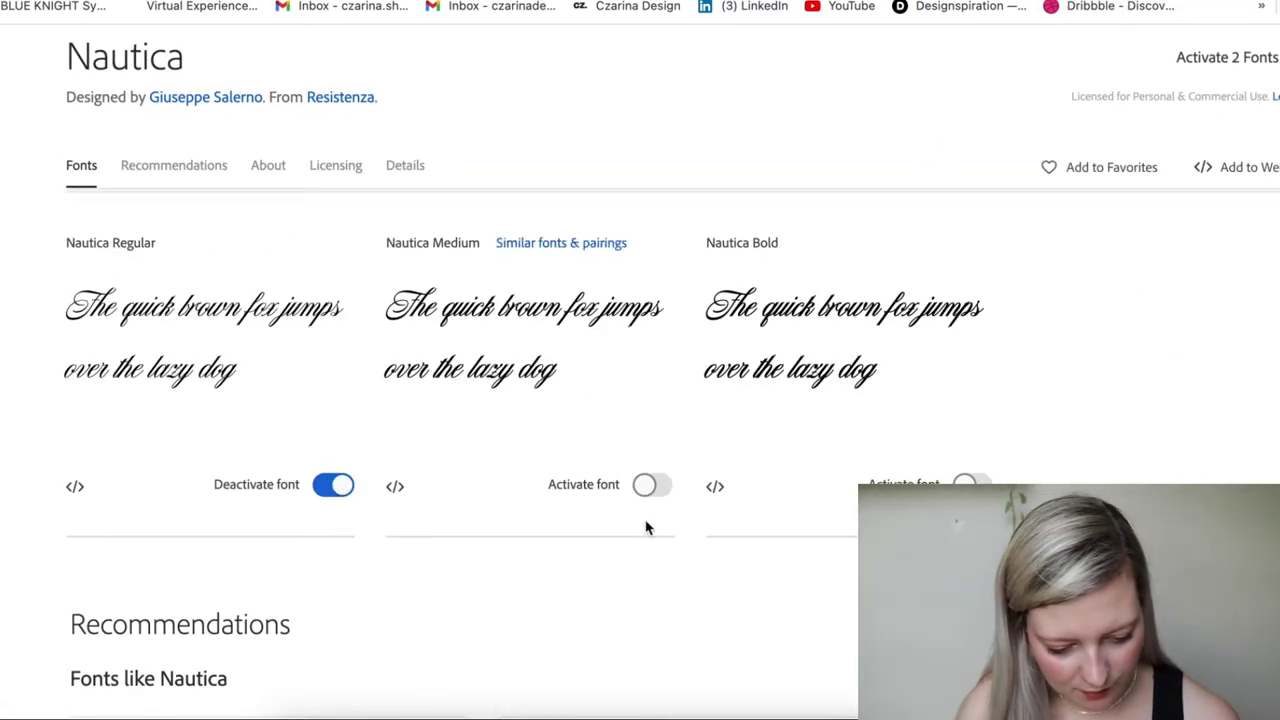
{"action": "left_click", "coordinate": [653, 486]}
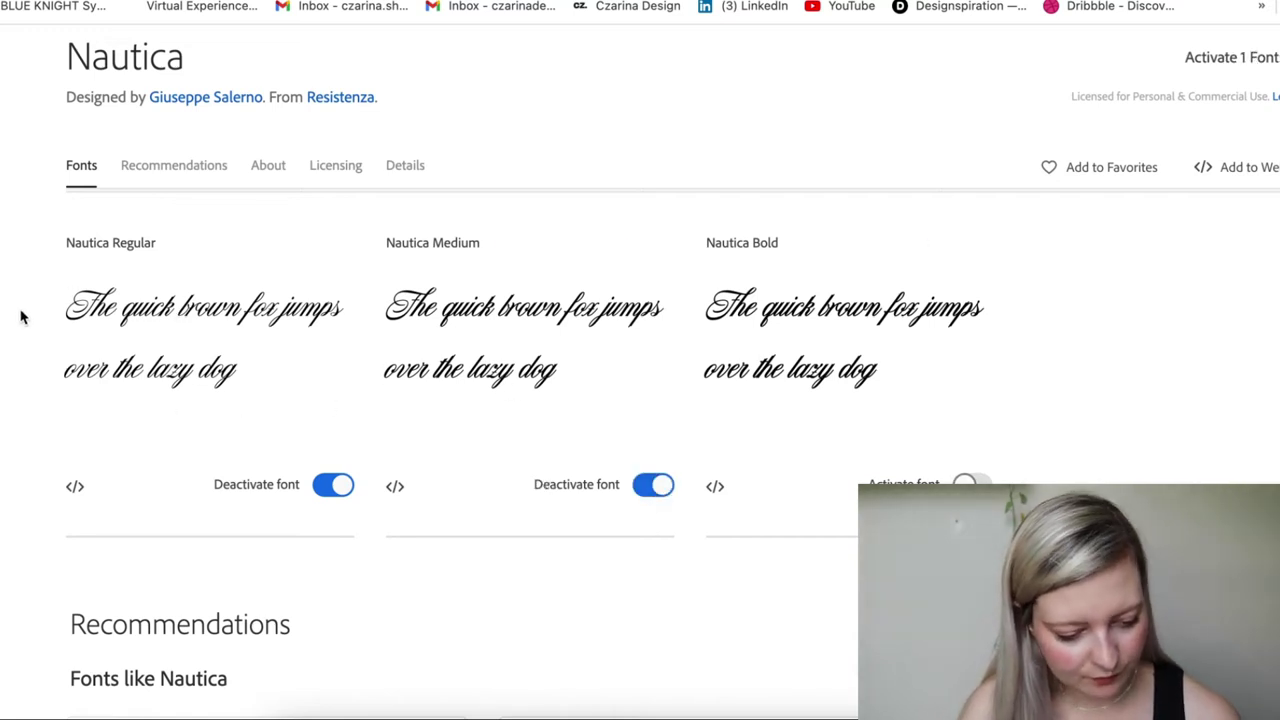
{"action": "mouse_move", "coordinate": [182, 318]}
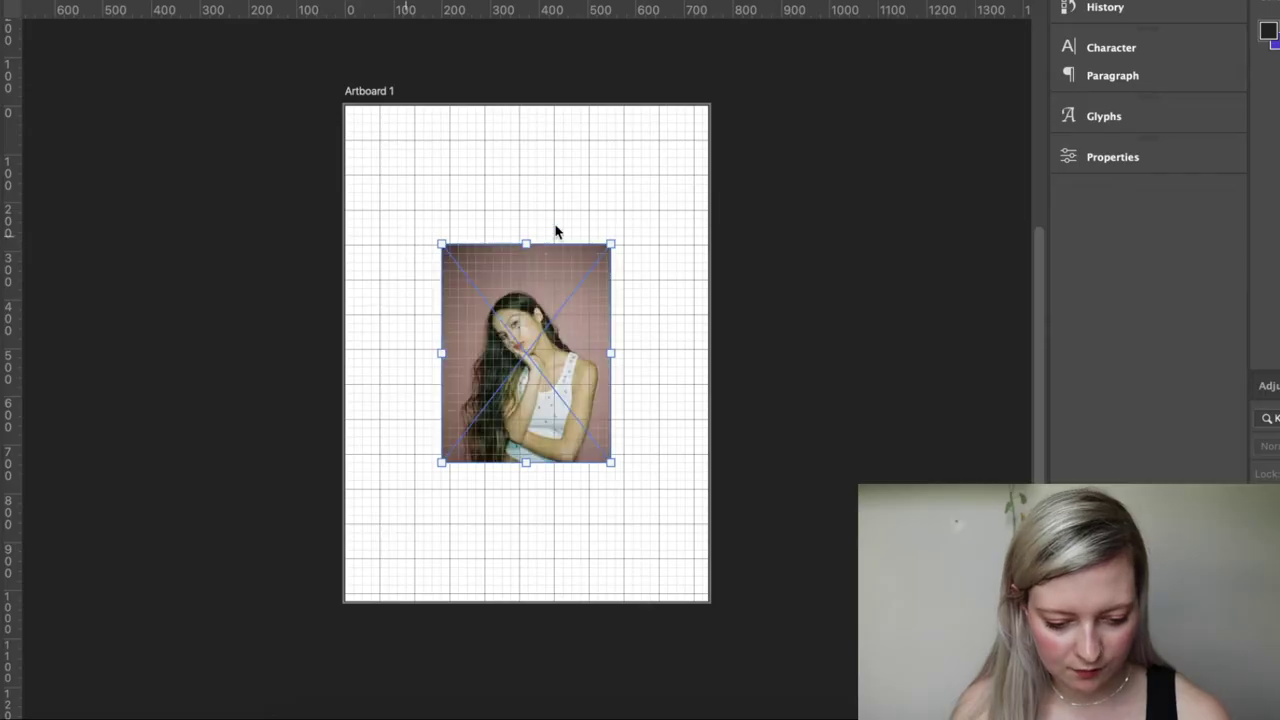
Enlarge the pink-background portrait, and place the photo of the woman sitting on the floor in the artboard's lower-right corner
{"action": "left_click_drag", "start_coordinate": [526, 240], "coordinate": [530, 131]}
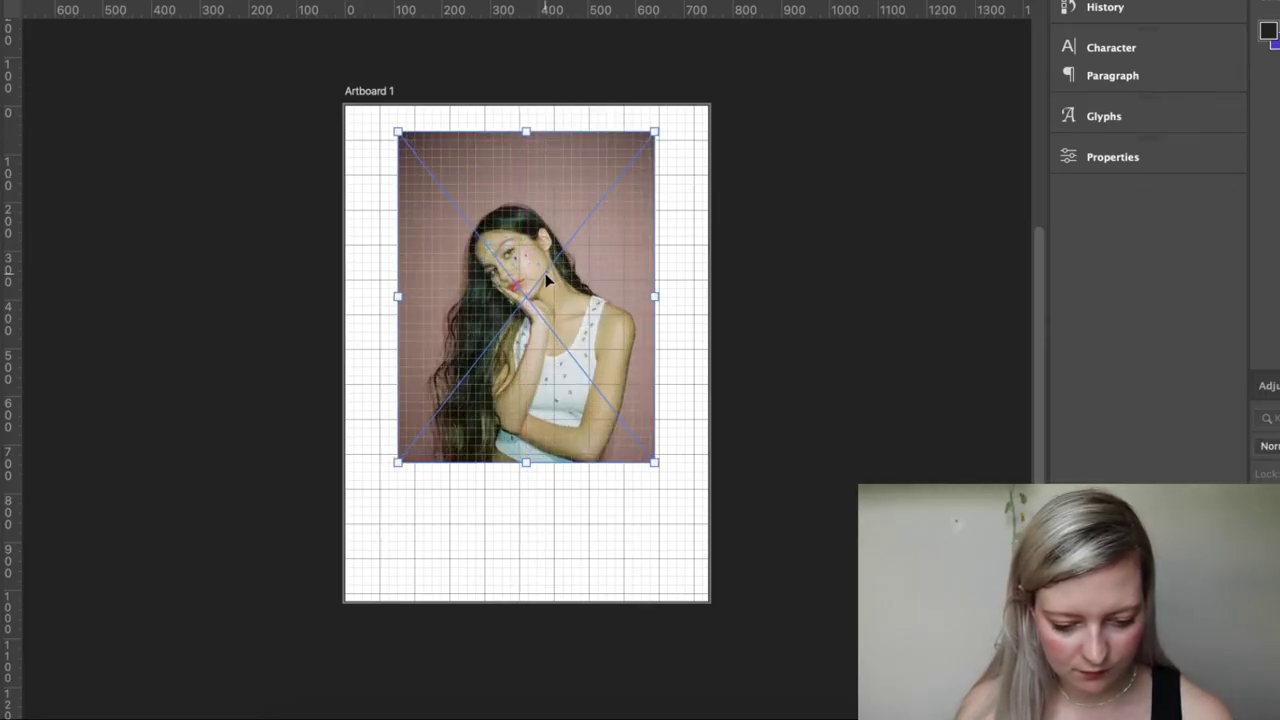
{"action": "left_click_drag", "start_coordinate": [546, 281], "coordinate": [620, 428]}
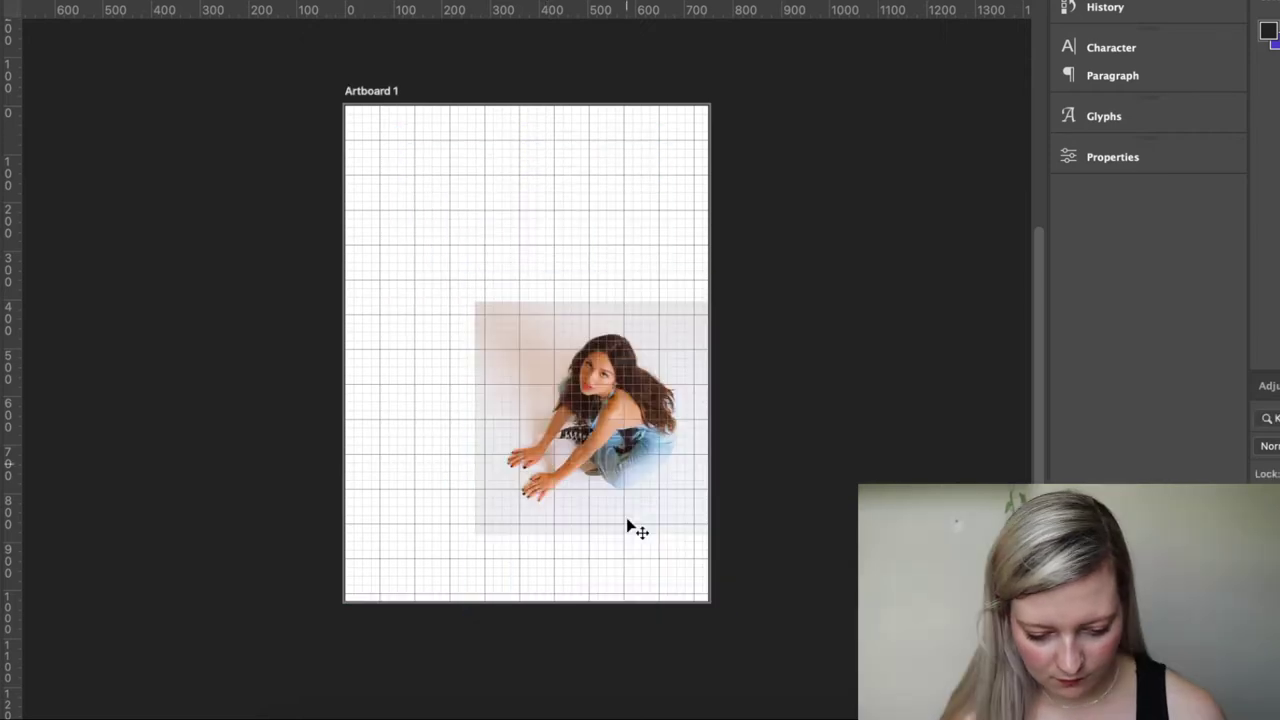
{"action": "left_click_drag", "start_coordinate": [628, 463], "coordinate": [646, 518]}
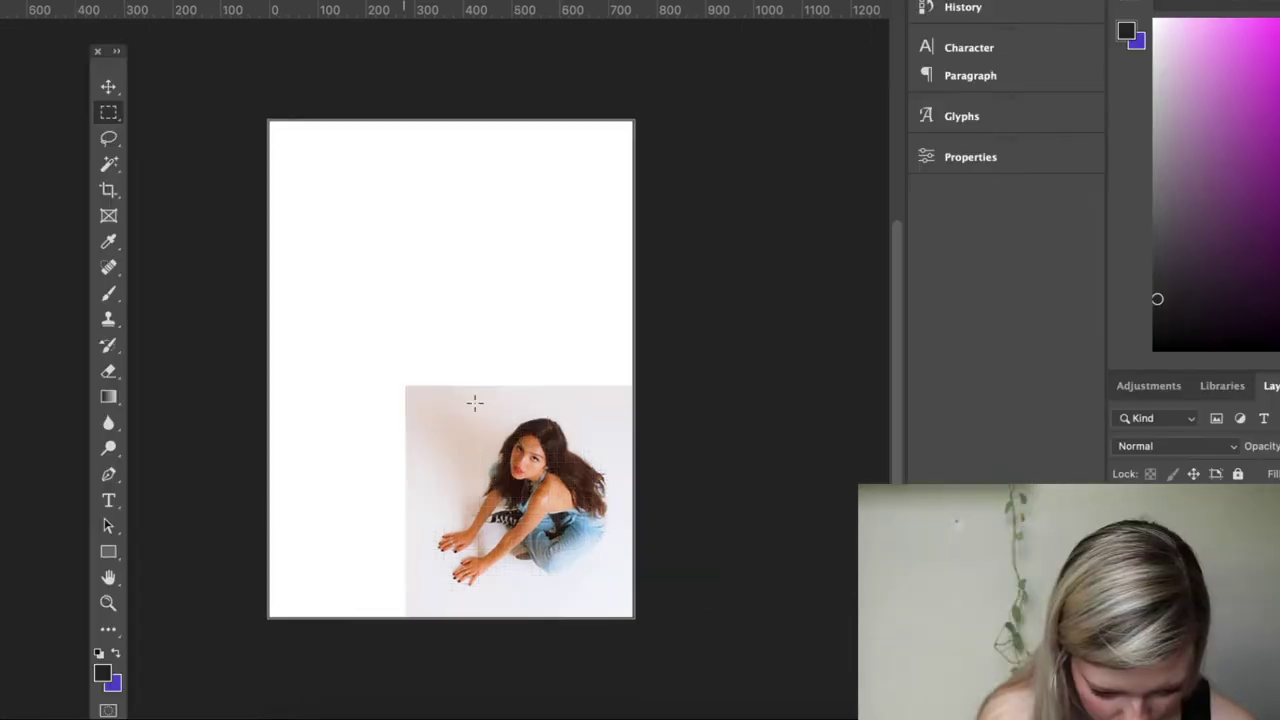
Select a thin strip across the photo's top edge, stretch it up to the artboard's top edge, and deselect
{"action": "left_click_drag", "start_coordinate": [403, 385], "coordinate": [632, 418]}
{"action": "left_click", "coordinate": [165, 2]}
{"action": "left_click", "coordinate": [200, 3]}
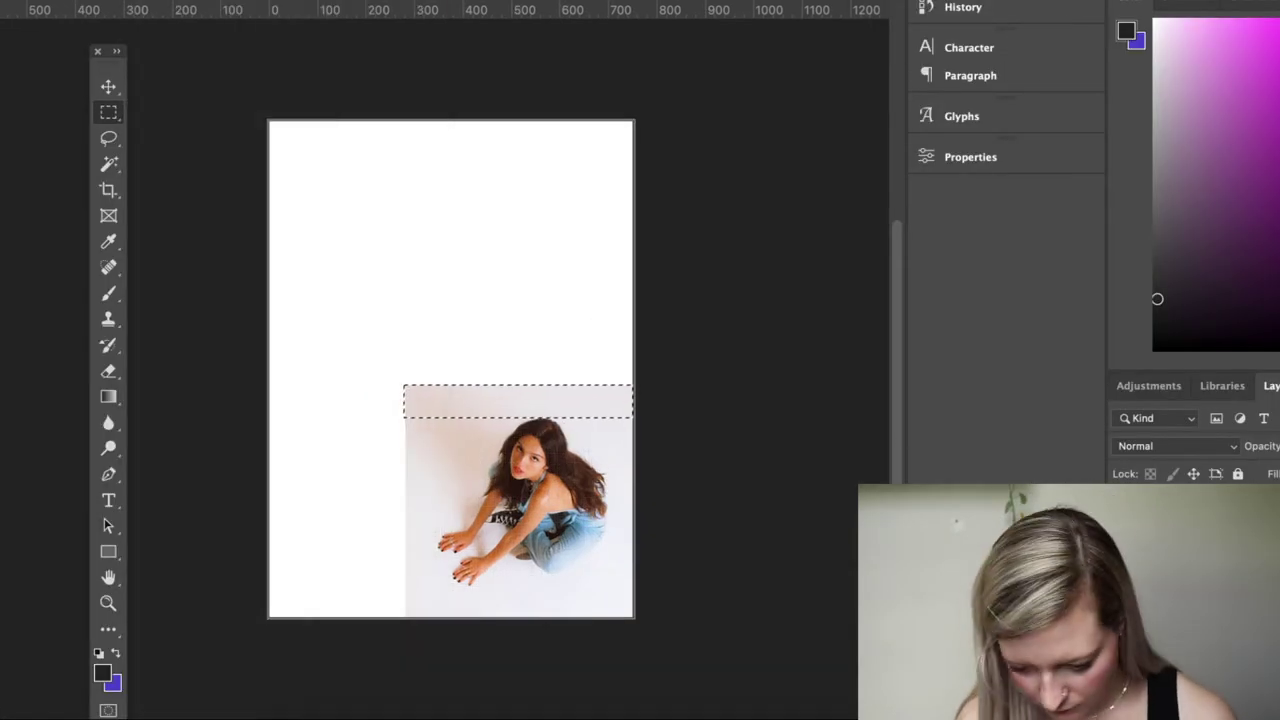
{"action": "right_click", "coordinate": [1240, 560]}
{"action": "left_click", "coordinate": [790, 453]}
{"action": "left_click", "coordinate": [204, 2]}
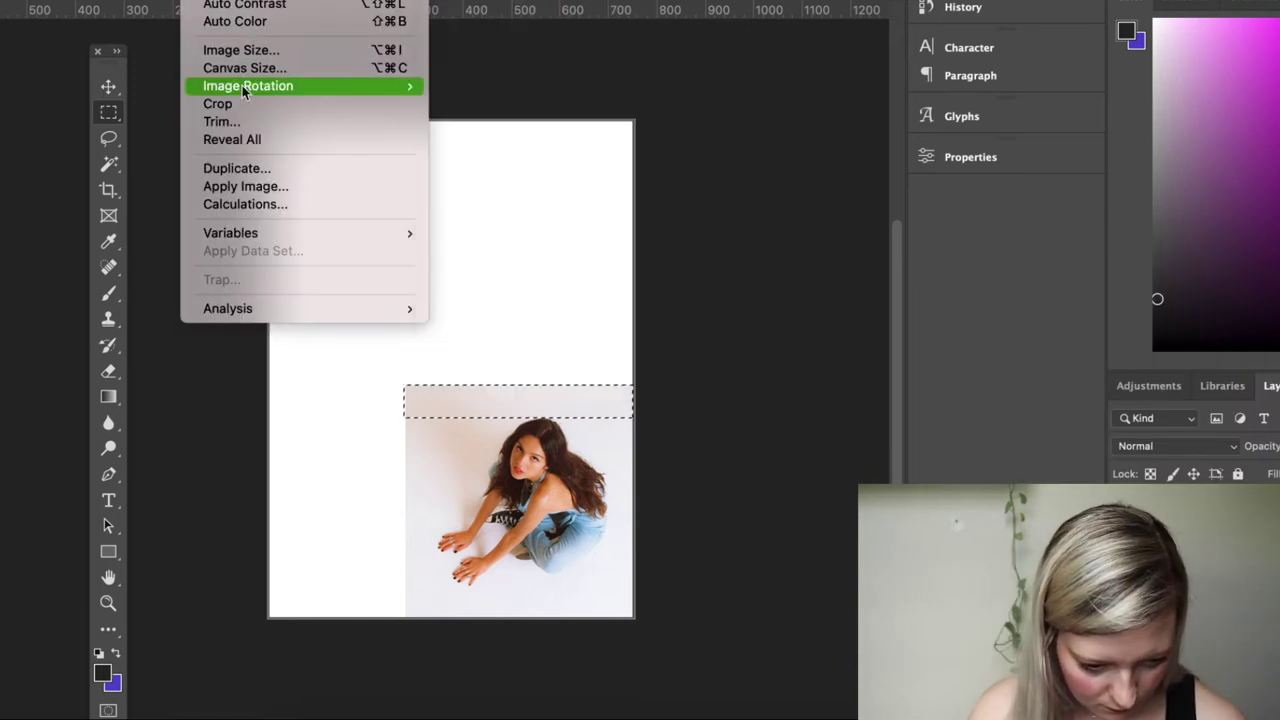
{"action": "mouse_move", "coordinate": [160, 2]}
{"action": "left_click", "coordinate": [220, 331]}
{"action": "left_click_drag", "start_coordinate": [541, 386], "coordinate": [554, 107]}
{"action": "key", "text": "Return"}
{"action": "key", "text": "super+d"}
Select a strip about 52 px wide along the photo's left edge and stretch it to the artboard's left edge
{"action": "left_click_drag", "start_coordinate": [429, 618], "coordinate": [405, 108]}
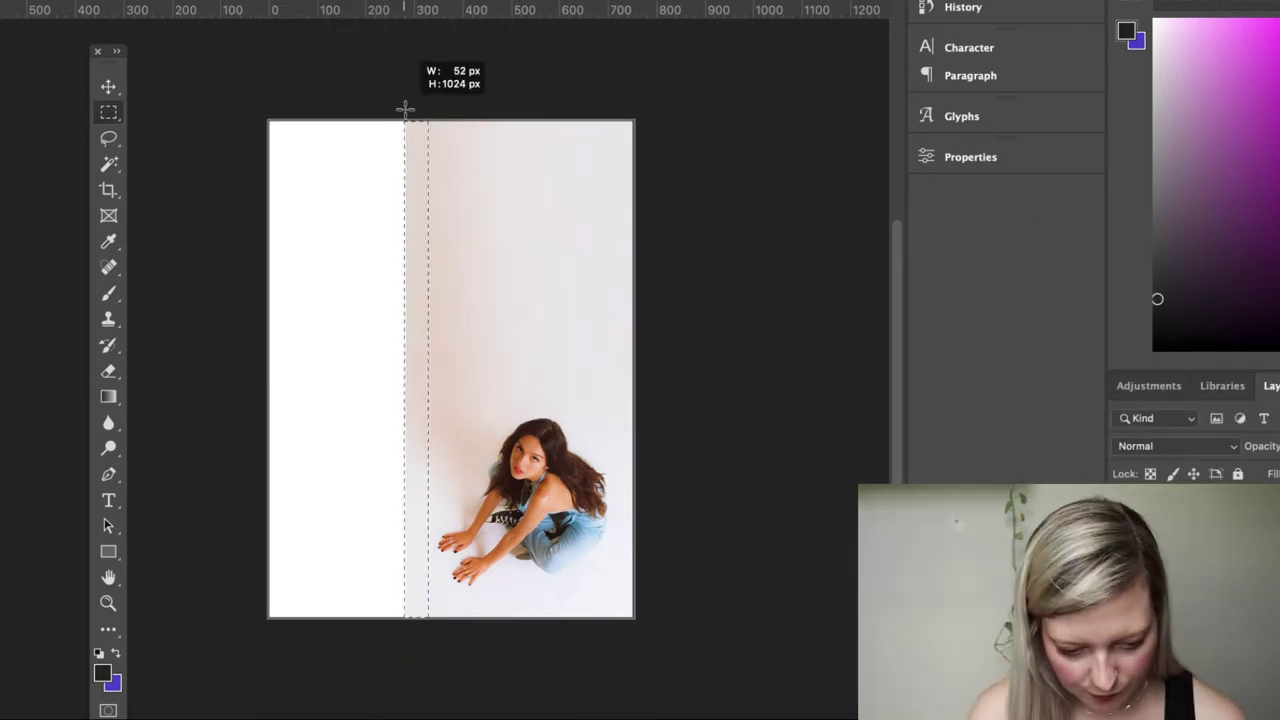
{"action": "left_click", "coordinate": [162, 2]}
{"action": "left_click", "coordinate": [271, 269]}
{"action": "left_click_drag", "start_coordinate": [405, 344], "coordinate": [268, 343]}
{"action": "key", "text": "Return"}
{"action": "key", "text": "ctrl+d"}
{"action": "key", "text": "v"}
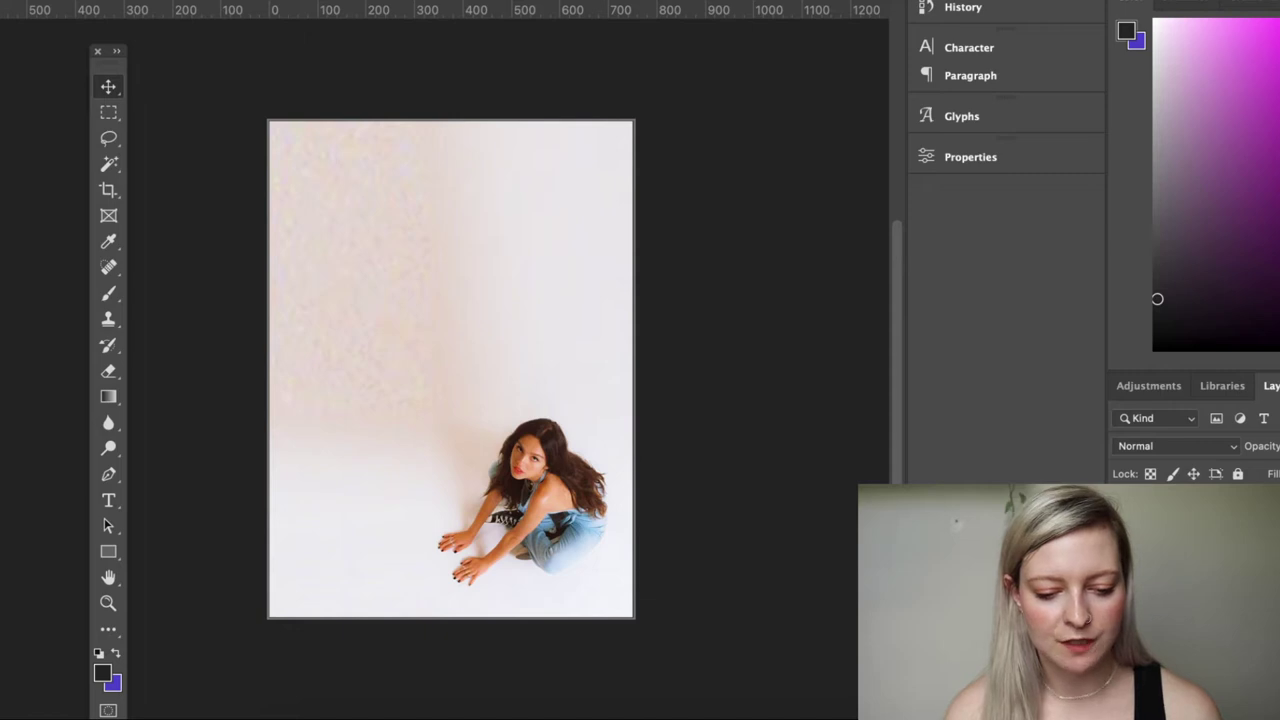
Apply the Add Noise filter to the extended photo with a reduced amount and Uniform distribution
{"action": "left_click", "coordinate": [422, 1]}
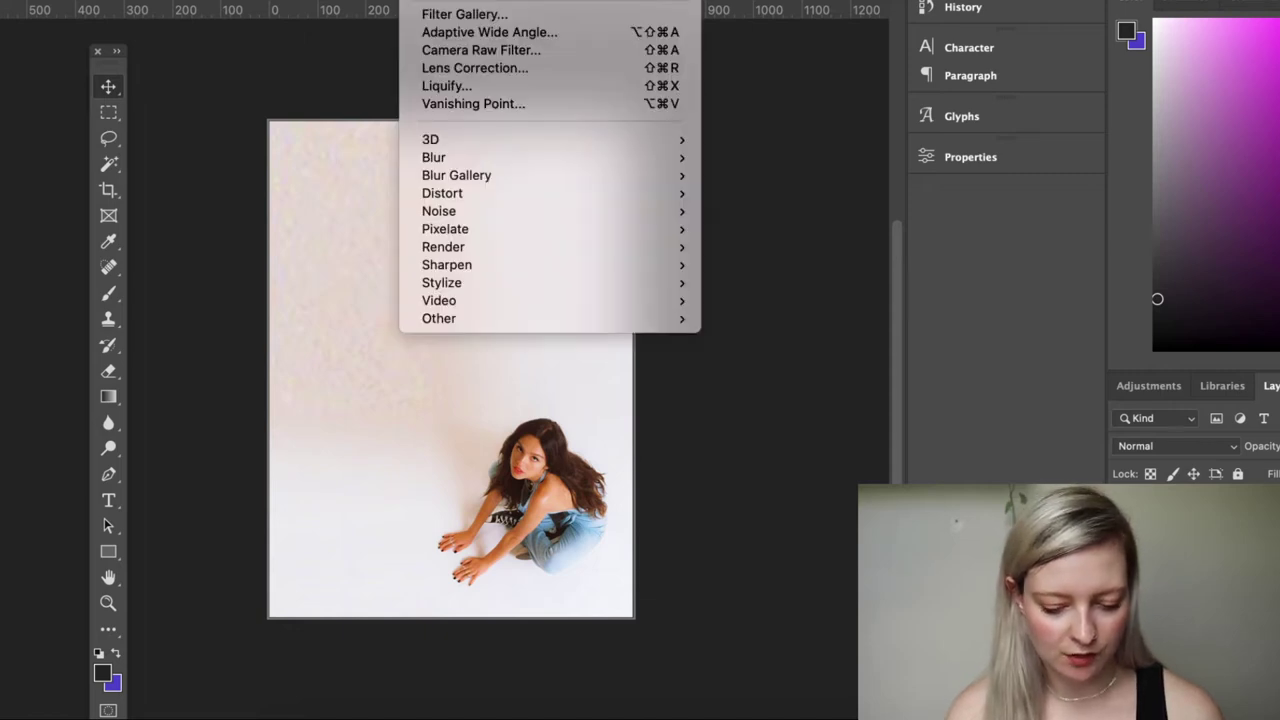
{"action": "mouse_move", "coordinate": [440, 211]}
{"action": "left_click", "coordinate": [789, 212]}
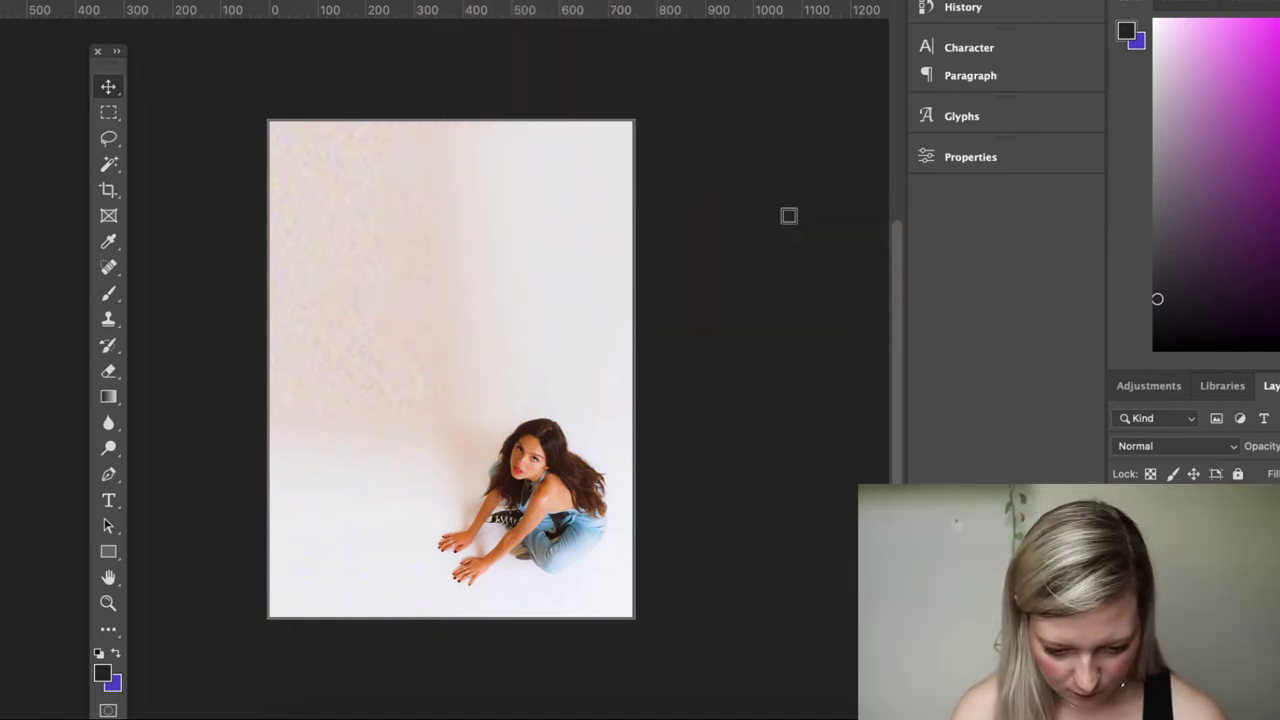
{"action": "left_click_drag", "start_coordinate": [749, 37], "coordinate": [925, 64]}
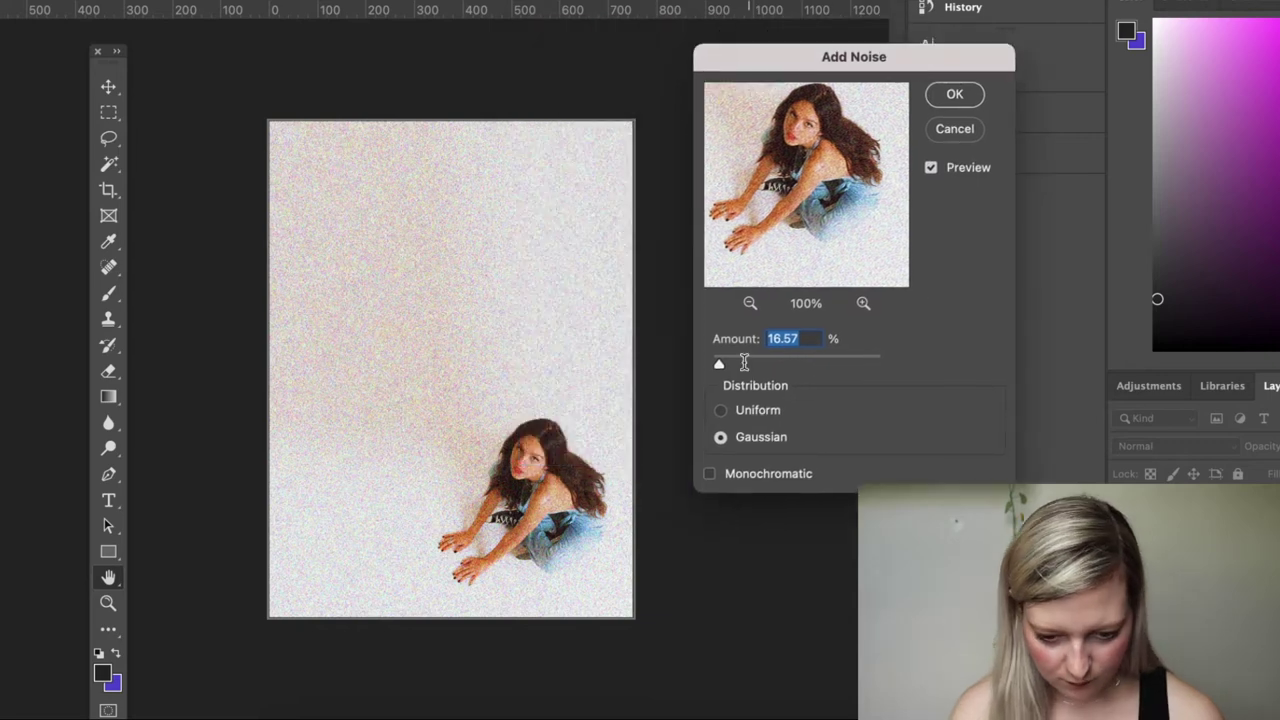
{"action": "left_click_drag", "start_coordinate": [720, 365], "coordinate": [715, 366]}
{"action": "left_click", "coordinate": [721, 410]}
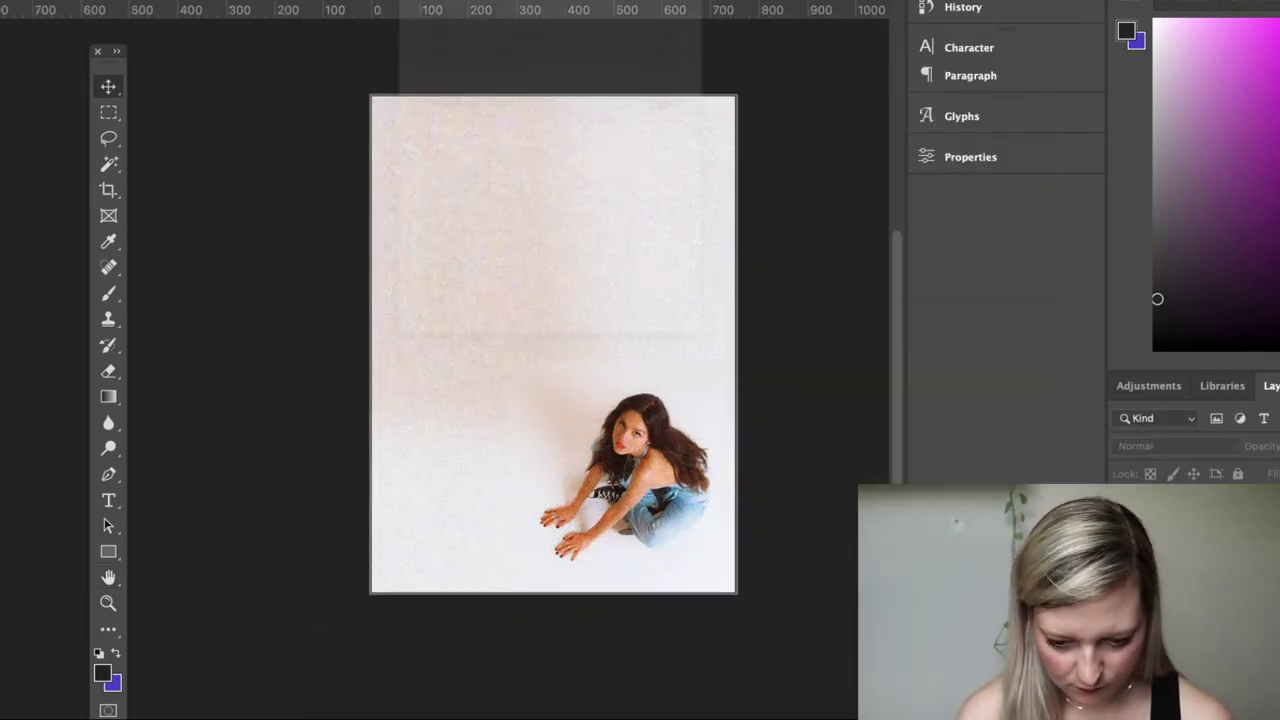
Apply the Add Noise filter once more to add grain to the artwork
{"action": "left_click", "coordinate": [430, 2]}
{"action": "mouse_move", "coordinate": [440, 211]}
{"action": "left_click", "coordinate": [760, 212]}
{"action": "left_click", "coordinate": [954, 95]}
Draw a large black circle behind the seated woman near the artboard's lower-right corner and shift it slightly left
{"action": "left_click", "coordinate": [108, 556]}
{"action": "left_click", "coordinate": [175, 576]}
{"action": "mouse_move", "coordinate": [493, 312]}
{"action": "left_mouse_down"}
{"action": "mouse_move", "coordinate": [789, 660]}
{"action": "mouse_move", "coordinate": [835, 655]}
{"action": "left_mouse_up"}
{"action": "left_click", "coordinate": [590, 340]}
{"action": "left_click", "coordinate": [620, 355]}
{"action": "key", "text": "v"}
{"action": "mouse_move", "coordinate": [591, 418]}
{"action": "left_mouse_down"}
{"action": "mouse_move", "coordinate": [529, 412]}
{"action": "mouse_move", "coordinate": [543, 412]}
{"action": "left_mouse_up"}
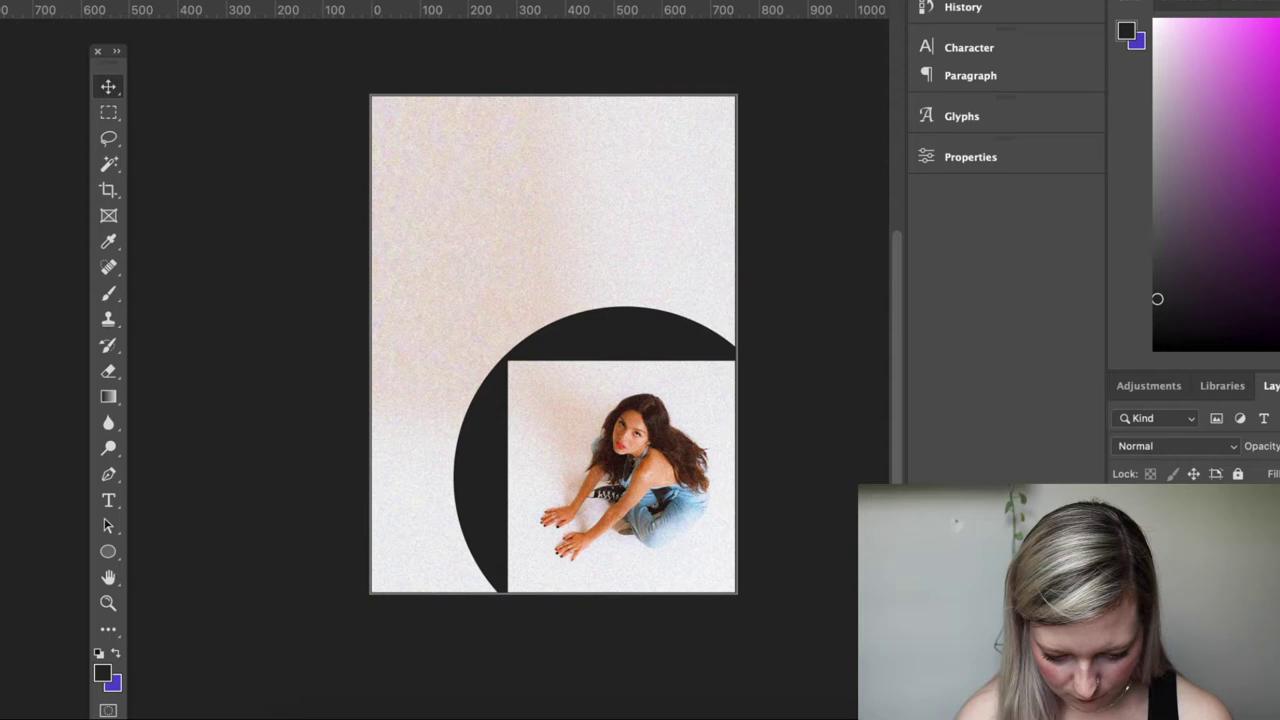
Enlarge the square photo of the seated woman to cover the black circle and shift it down and right
{"action": "key", "text": "super+t"}
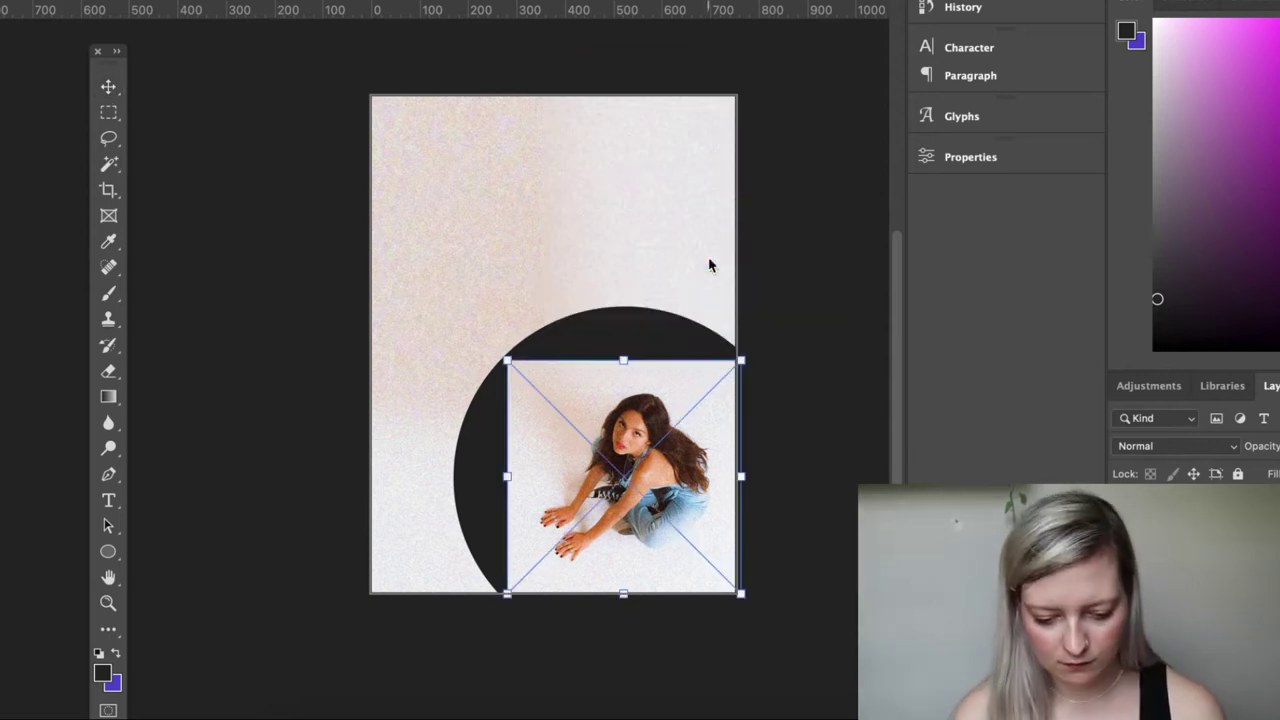
{"action": "left_click_drag", "start_coordinate": [507, 360], "coordinate": [434, 286]}
{"action": "left_click_drag", "start_coordinate": [623, 485], "coordinate": [643, 522]}
{"action": "left_click_drag", "start_coordinate": [760, 324], "coordinate": [800, 285]}
{"action": "key", "text": "Return"}
{"action": "left_click", "coordinate": [770, 132]}
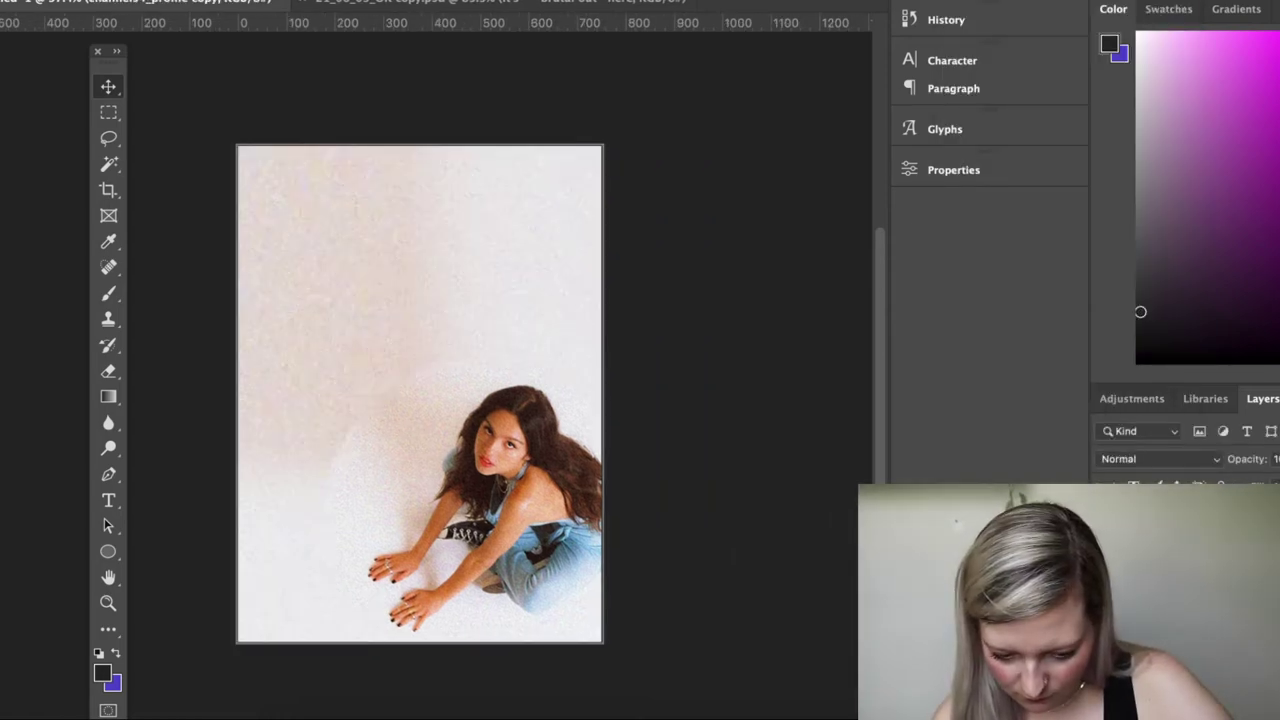
Rasterize the foil texture layer and set its blend mode to Multiply
{"action": "right_click", "coordinate": [1214, 484]}
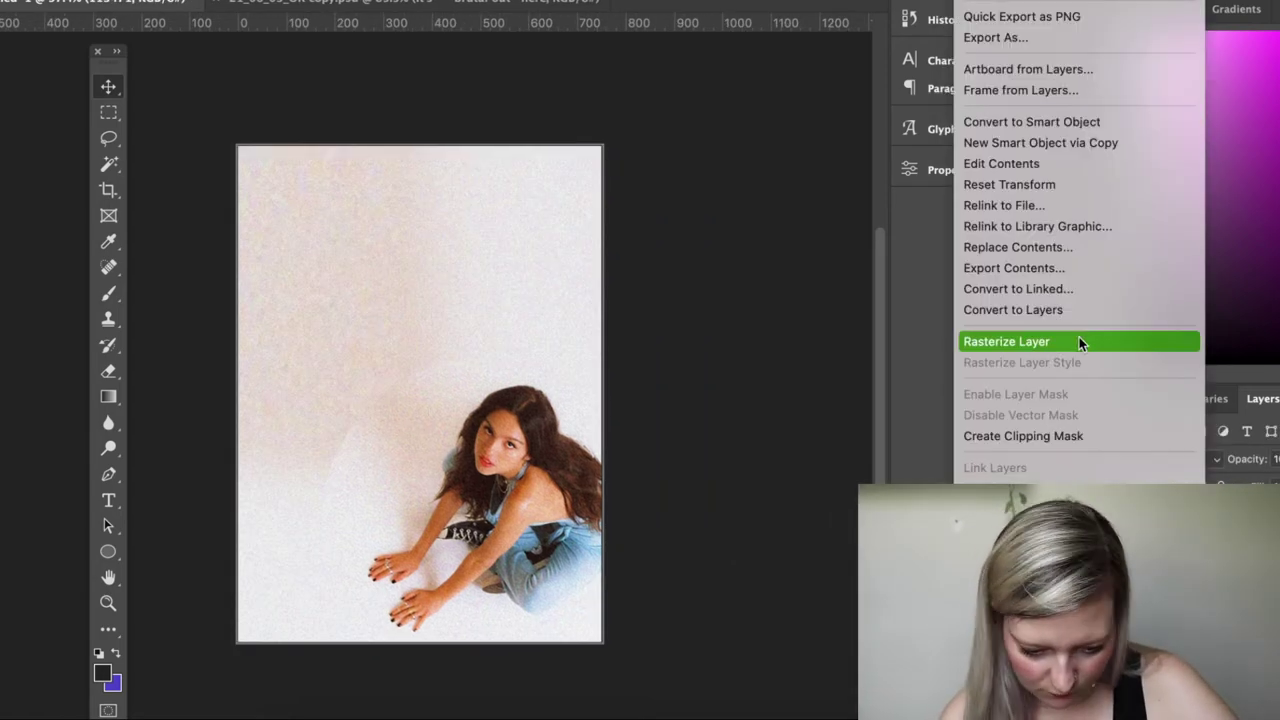
{"action": "left_click", "coordinate": [1029, 341]}
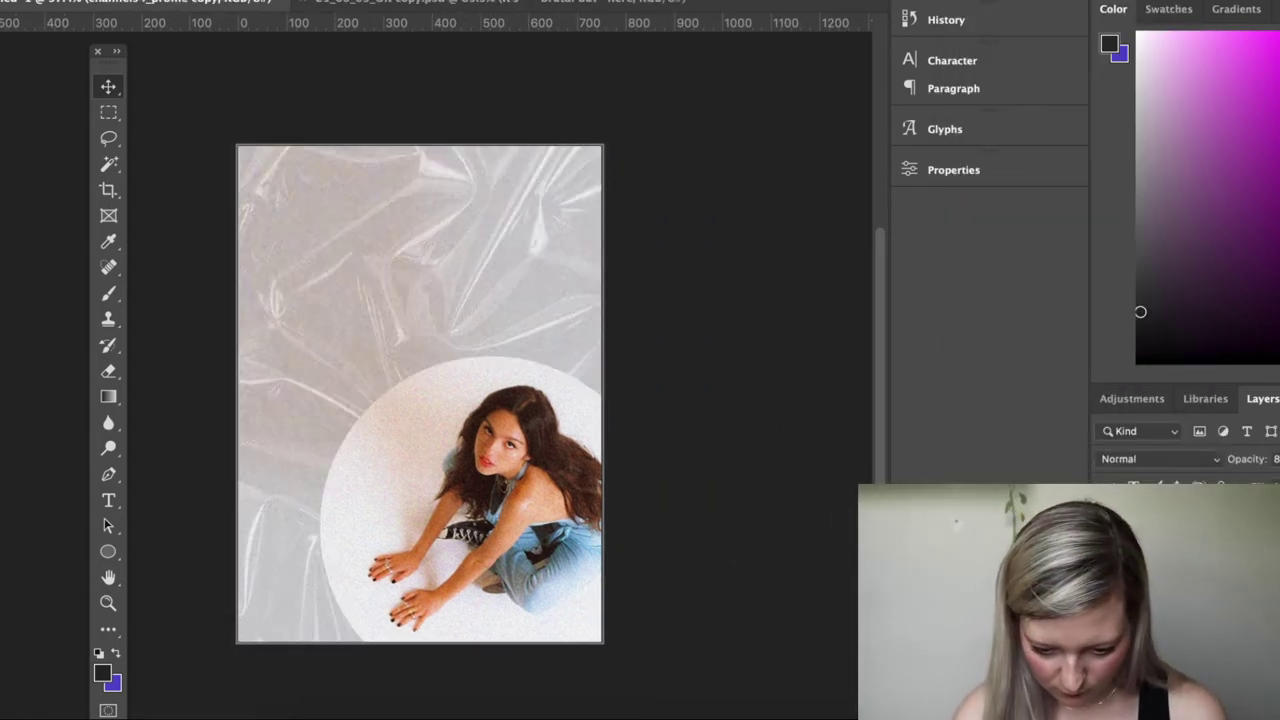
{"action": "key", "text": "shift+alt+m"}
{"action": "left_click", "coordinate": [1160, 458]}
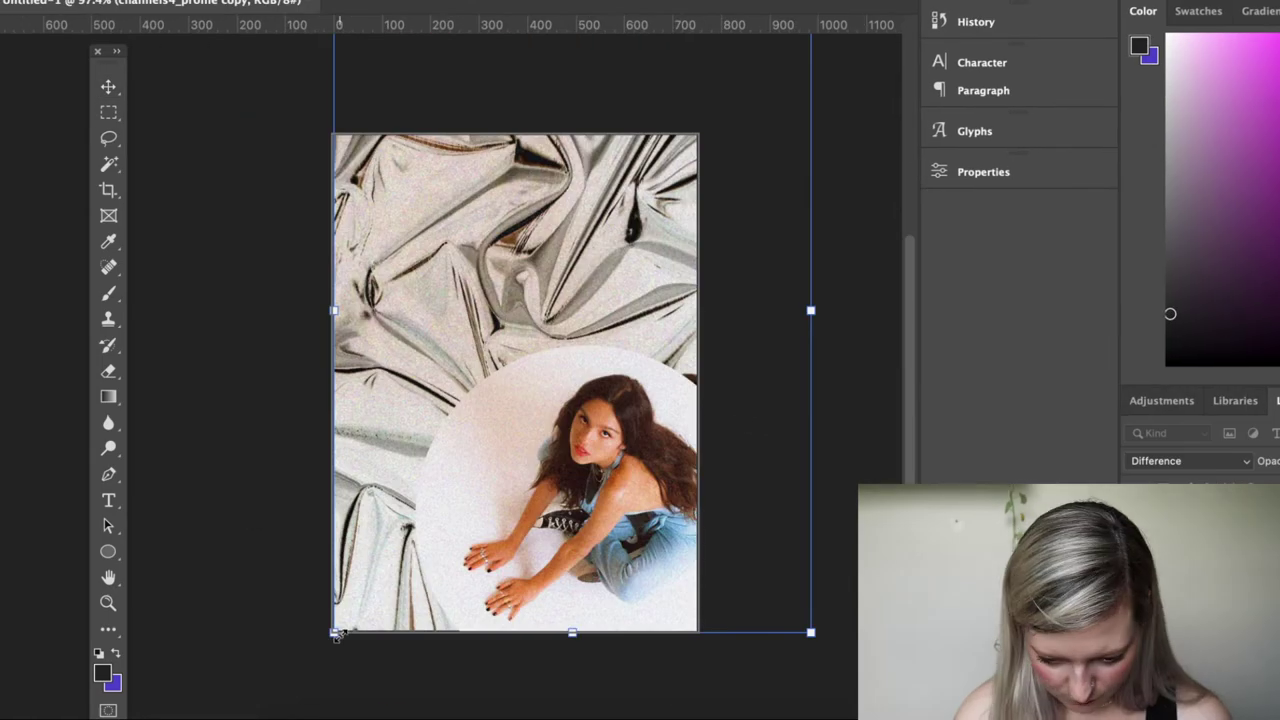
Commit the foil texture's placement and transform it again to adjust how it covers the artboard
{"action": "key", "text": "Return"}
{"action": "scroll", "coordinate": [515, 383], "scroll_direction": "down", "scroll_amount": 4}
{"action": "scroll", "coordinate": [515, 383], "scroll_direction": "up", "scroll_amount": 3}
{"action": "key", "text": "super+minus"}
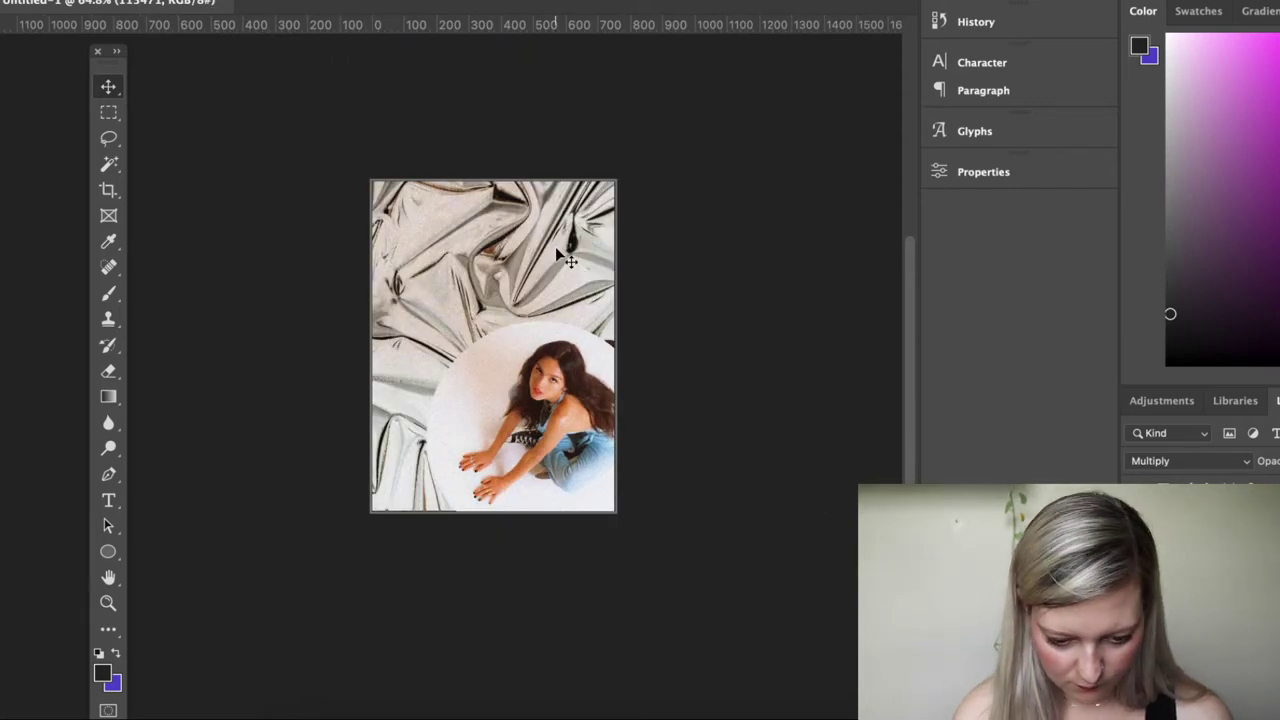
{"action": "key", "text": "ctrl+t"}
{"action": "left_click_drag", "start_coordinate": [786, 126], "coordinate": [910, 399]}
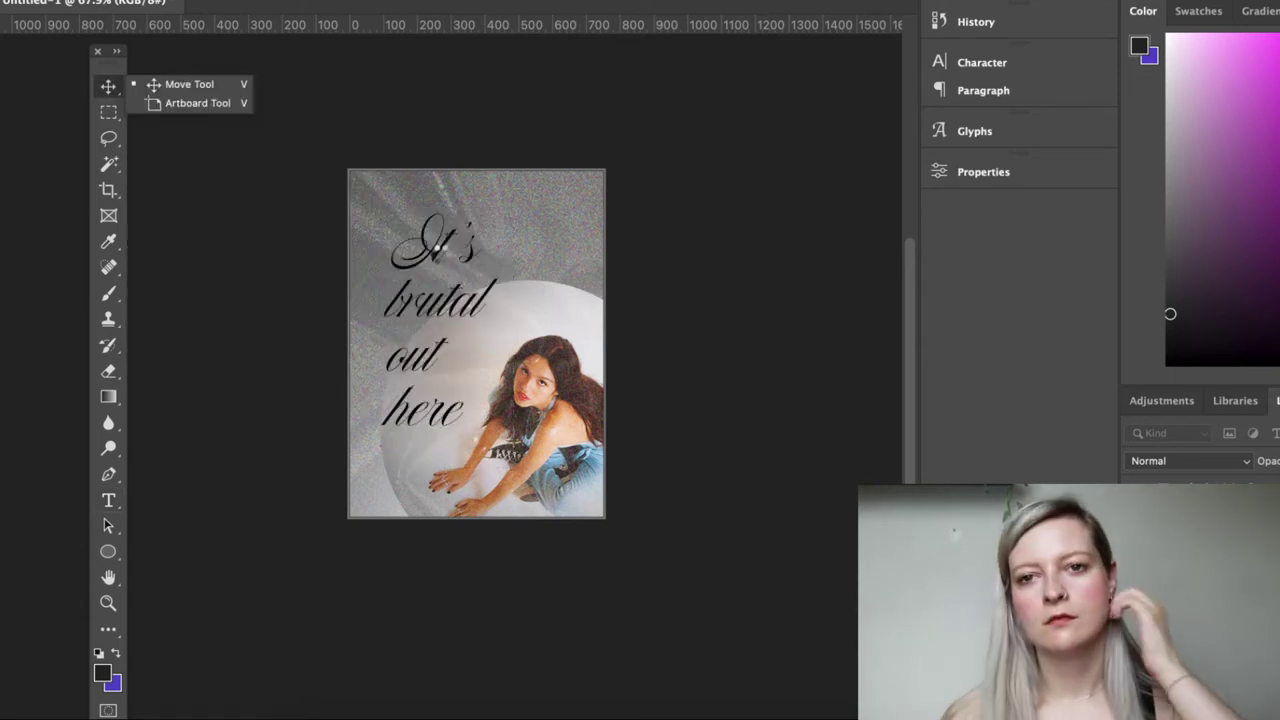
Move the "It's brutal out here" text slightly up and left on the poster and deselect it
{"action": "left_click", "coordinate": [439, 252]}
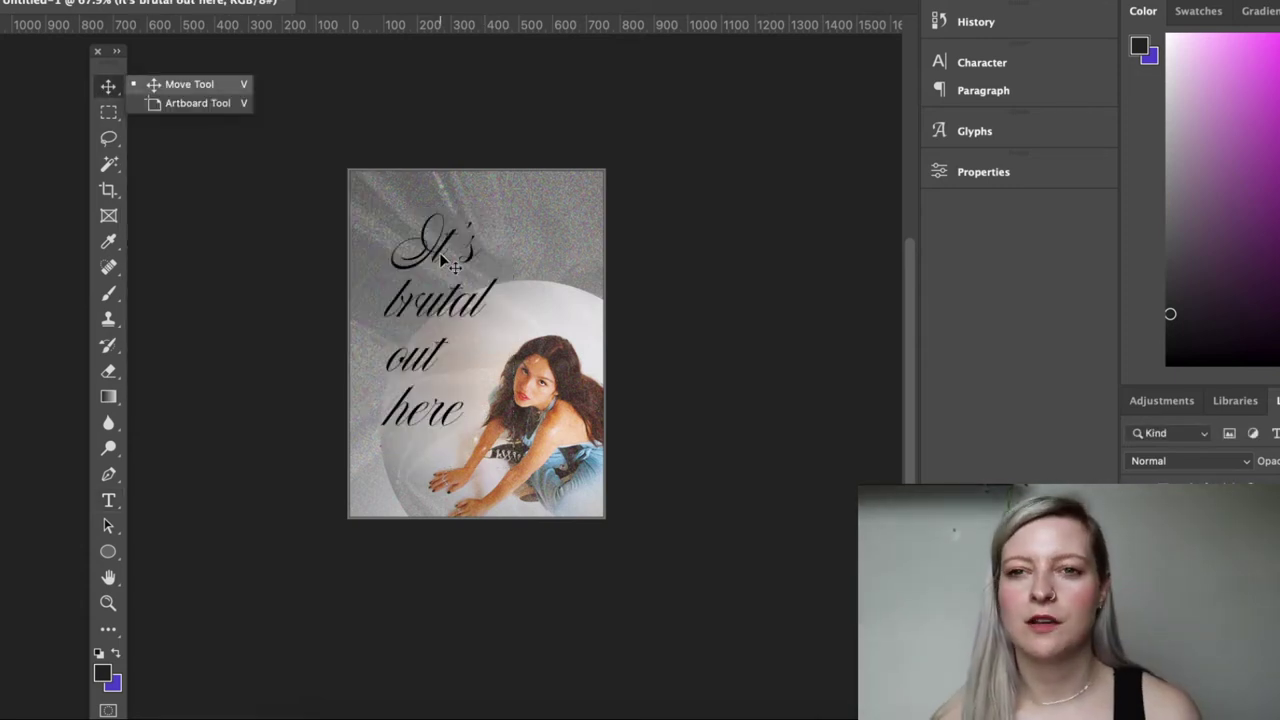
{"action": "left_click", "coordinate": [440, 260]}
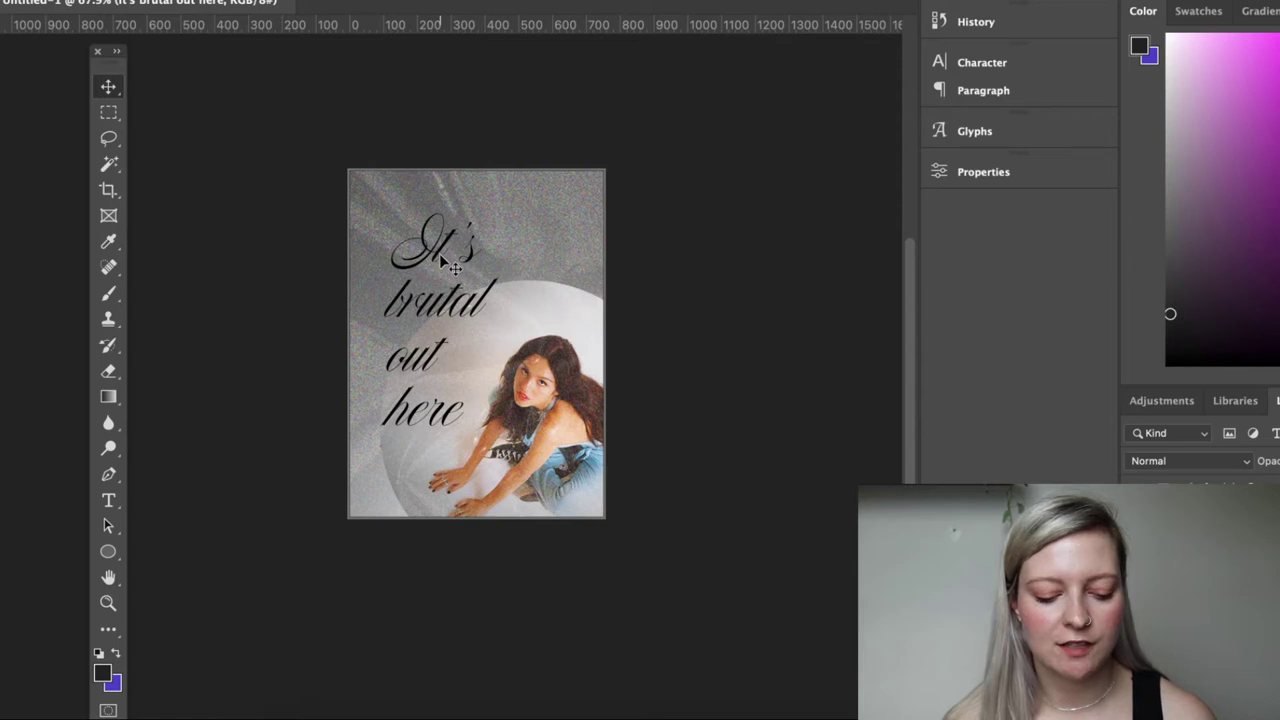
{"action": "left_click_drag", "start_coordinate": [434, 244], "coordinate": [435, 247]}
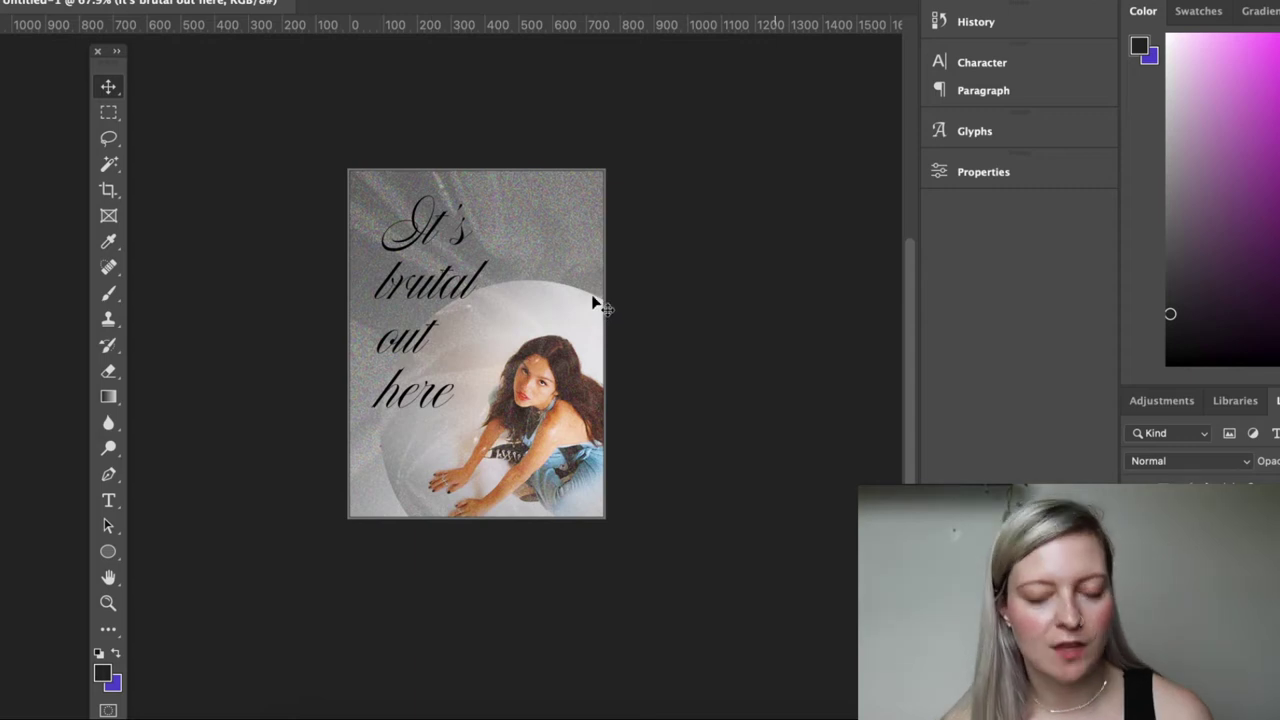
{"action": "left_click", "coordinate": [730, 251]}
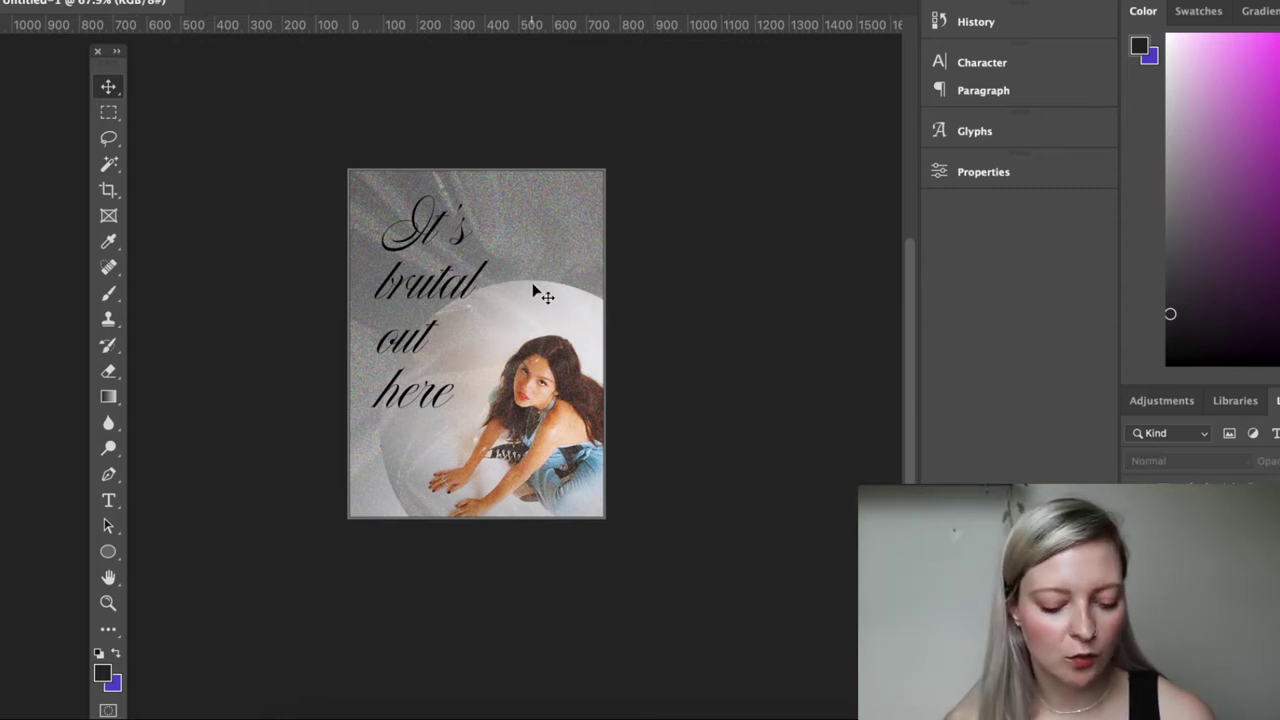
Recolor the word "It's" in the poster text to light pink
{"action": "key", "text": "ctrl+plus"}
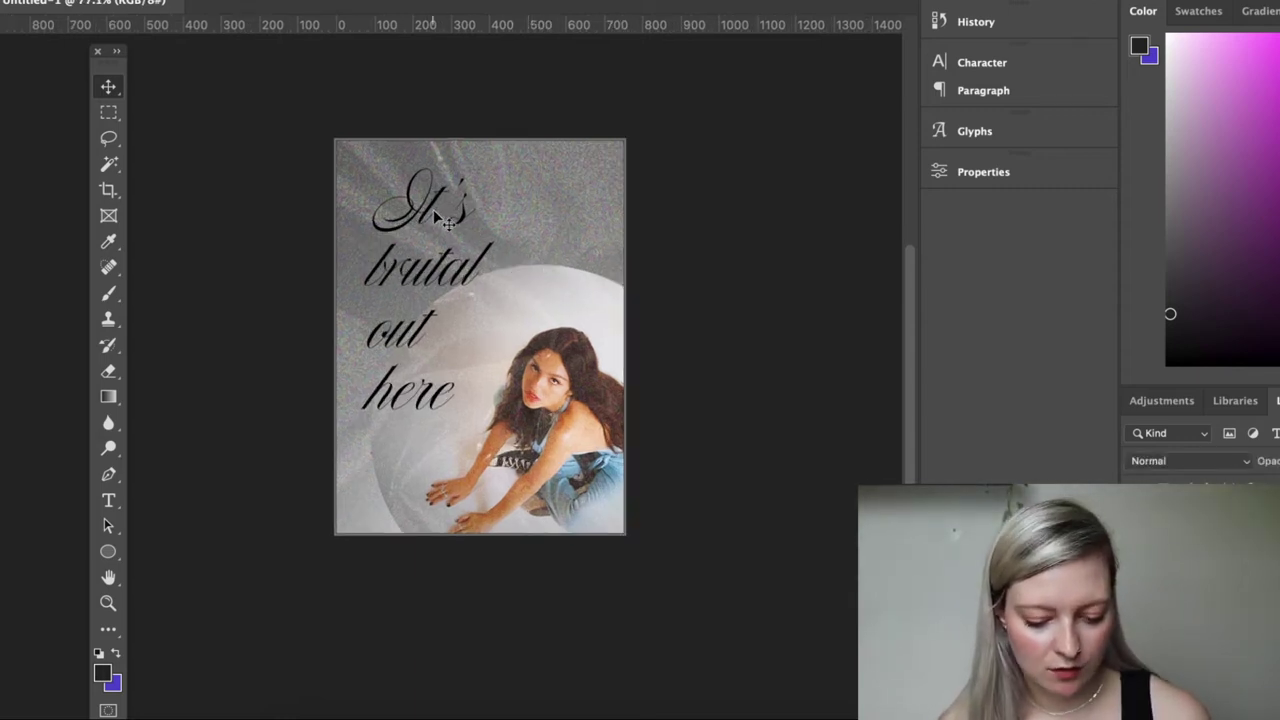
{"action": "double_click", "coordinate": [448, 220]}
{"action": "left_click", "coordinate": [102, 674]}
{"action": "left_click", "coordinate": [965, 395]}
{"action": "left_click", "coordinate": [1274, 384]}
{"action": "left_click", "coordinate": [437, 390]}
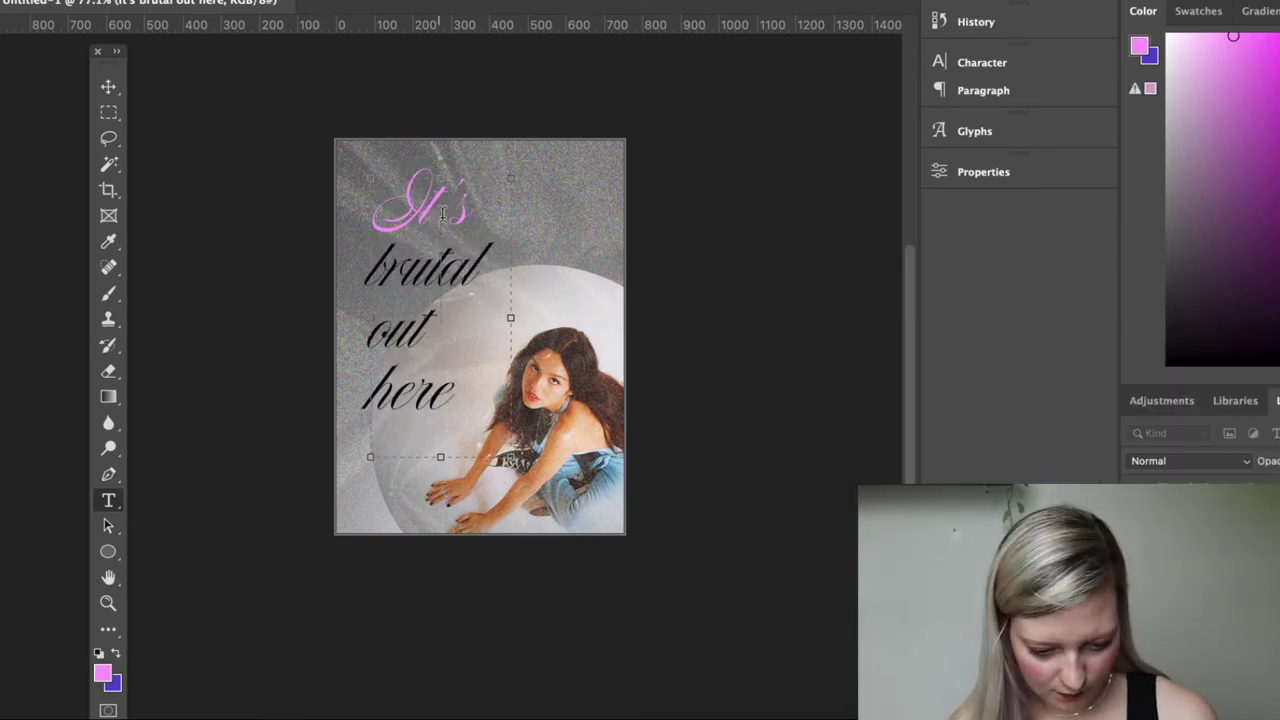
Recolor the entire "It's brutal out here" text to a pale pink
{"action": "key", "text": "super+a"}
{"action": "left_click", "coordinate": [103, 674]}
{"action": "left_click", "coordinate": [908, 398]}
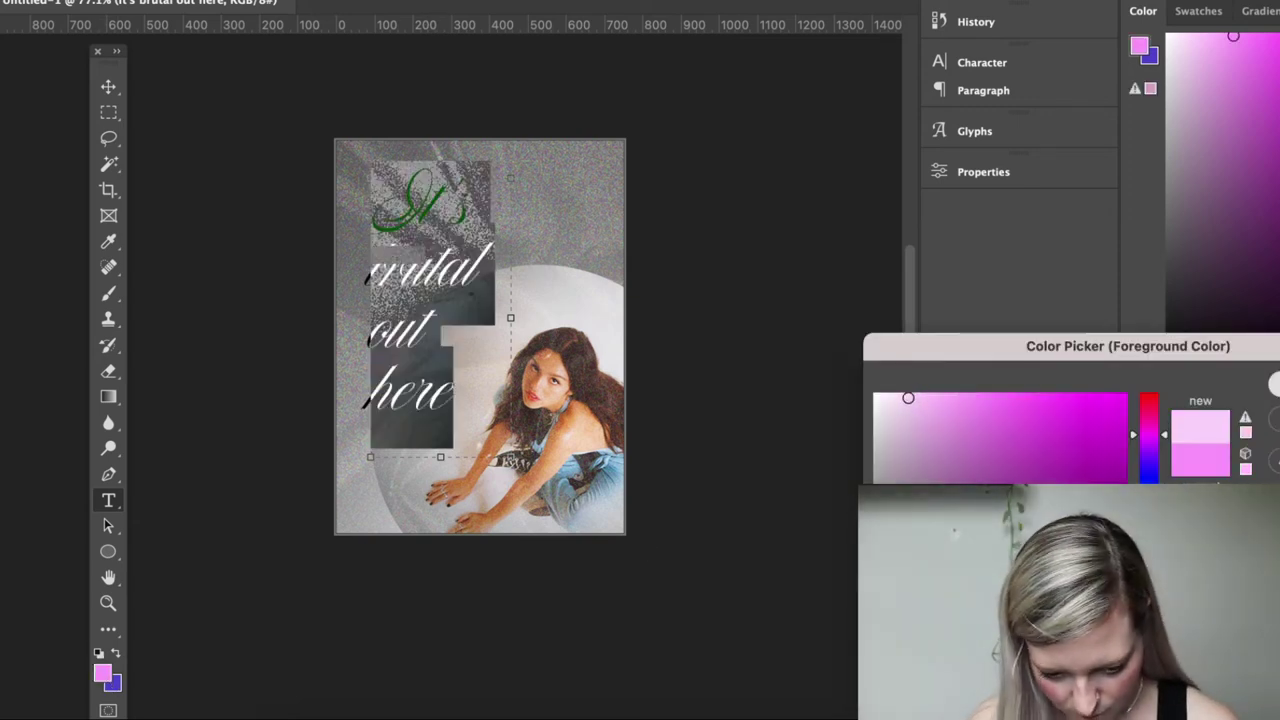
{"action": "key", "text": "Return"}
{"action": "left_click", "coordinate": [108, 86]}
Widen the lyric's text box and break the lines so "out" and "here" each start on their own line below "brutal"
{"action": "double_click", "coordinate": [400, 269]}
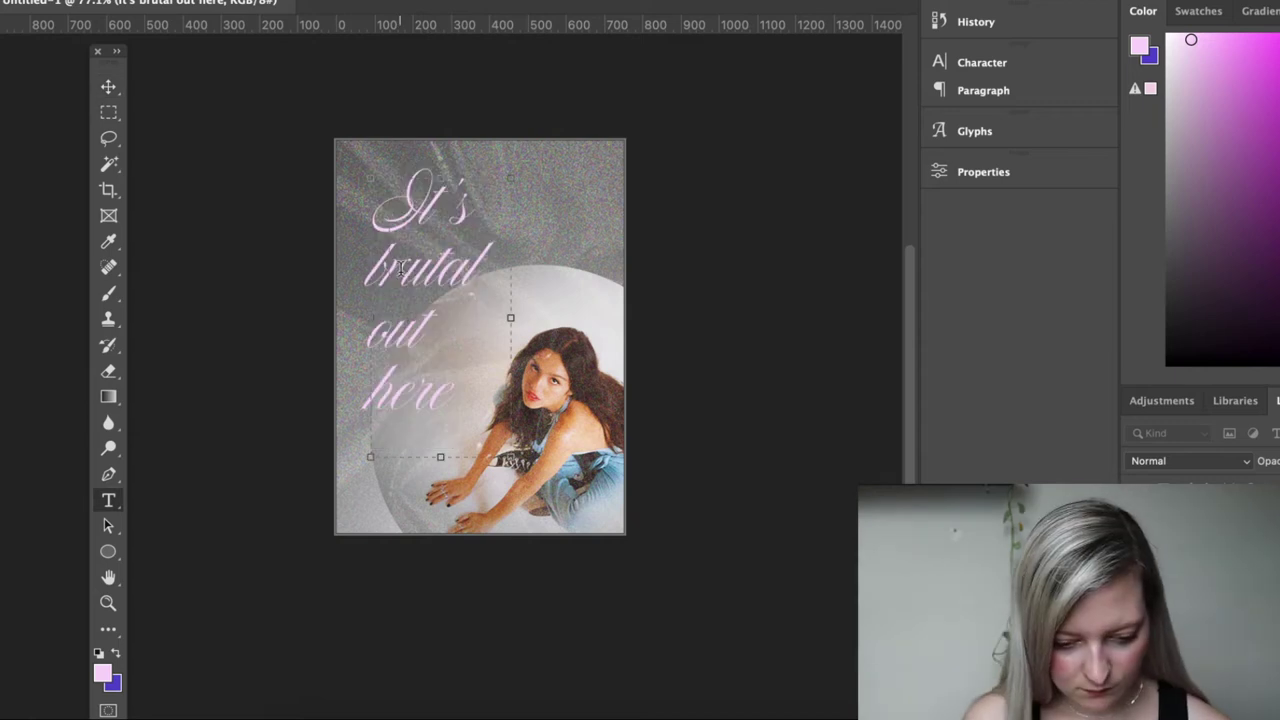
{"action": "left_click_drag", "start_coordinate": [511, 318], "coordinate": [586, 322]}
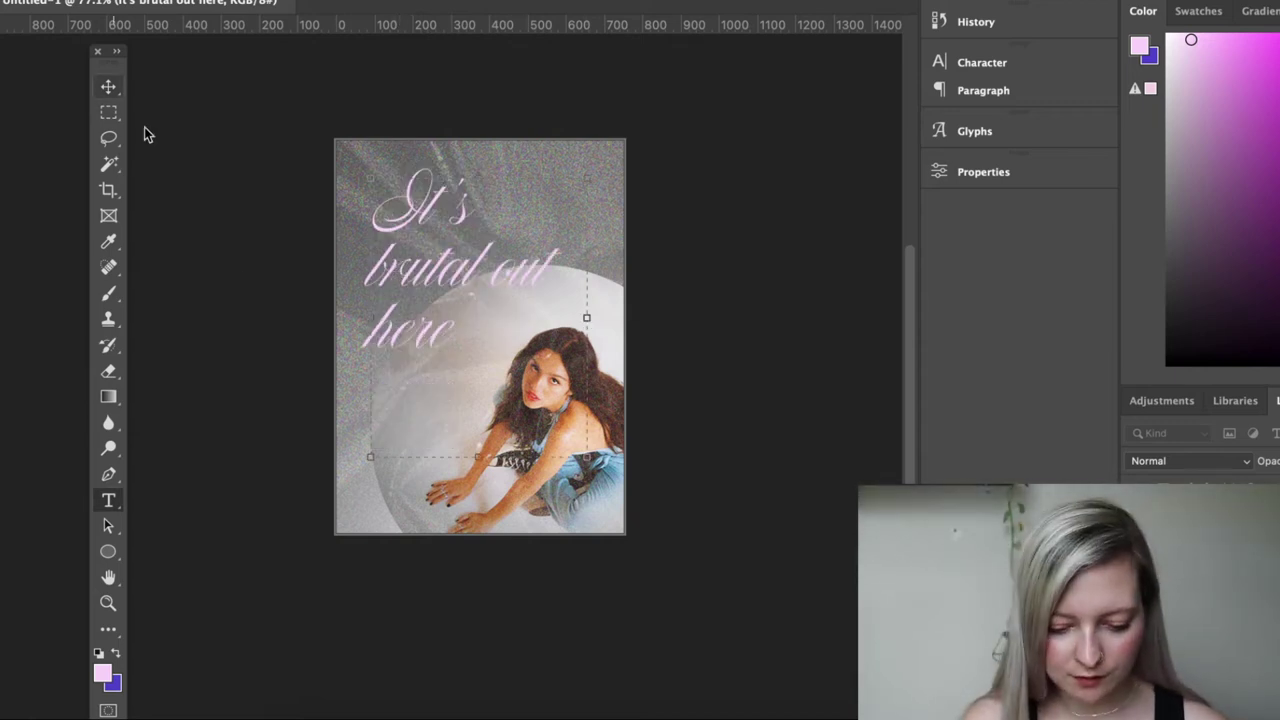
{"action": "left_click", "coordinate": [108, 86]}
{"action": "double_click", "coordinate": [501, 279]}
{"action": "left_click", "coordinate": [482, 268]}
{"action": "key", "text": "Return"}
{"action": "key", "text": "Right"}
{"action": "key", "text": "Right"}
{"action": "key", "text": "Right"}
{"action": "key", "text": "Right"}
{"action": "key", "text": "Right"}
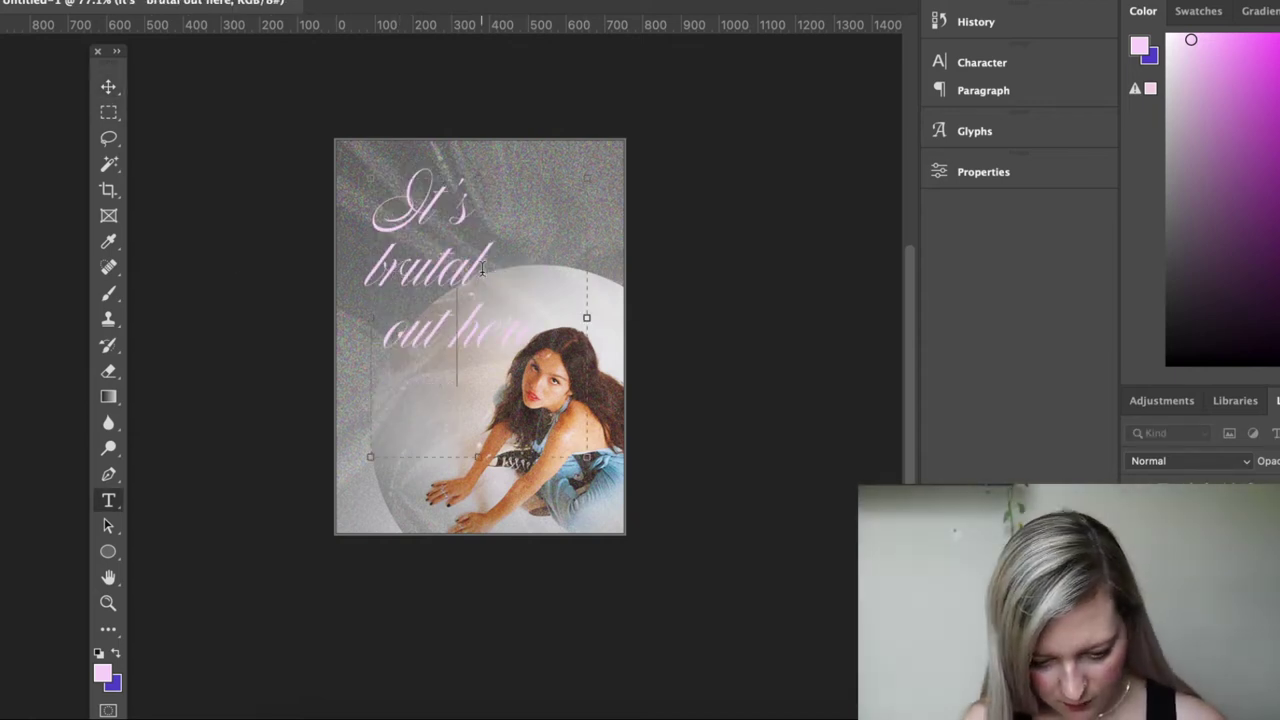
{"action": "key", "text": "Return"}
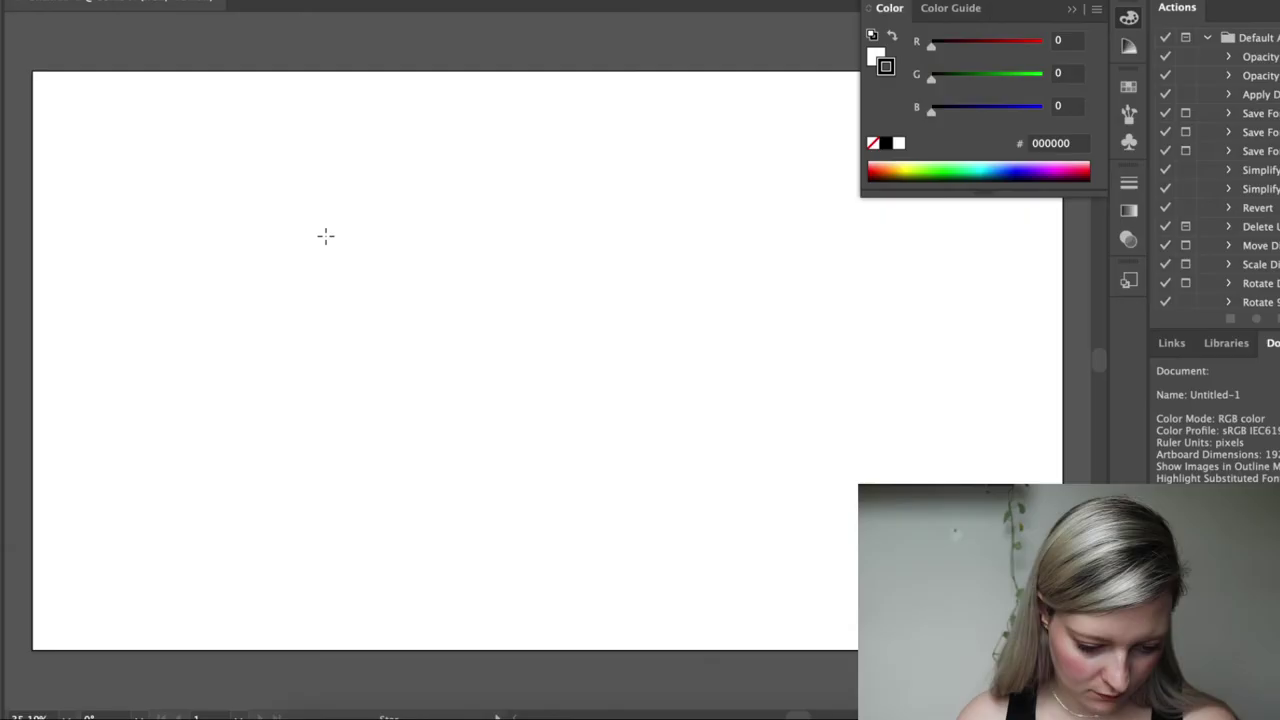
In Illustrator, draw a five-pointed star on the blank artboard, move it toward the centre and deselect it
{"action": "left_click_drag", "start_coordinate": [314, 221], "coordinate": [388, 294]}
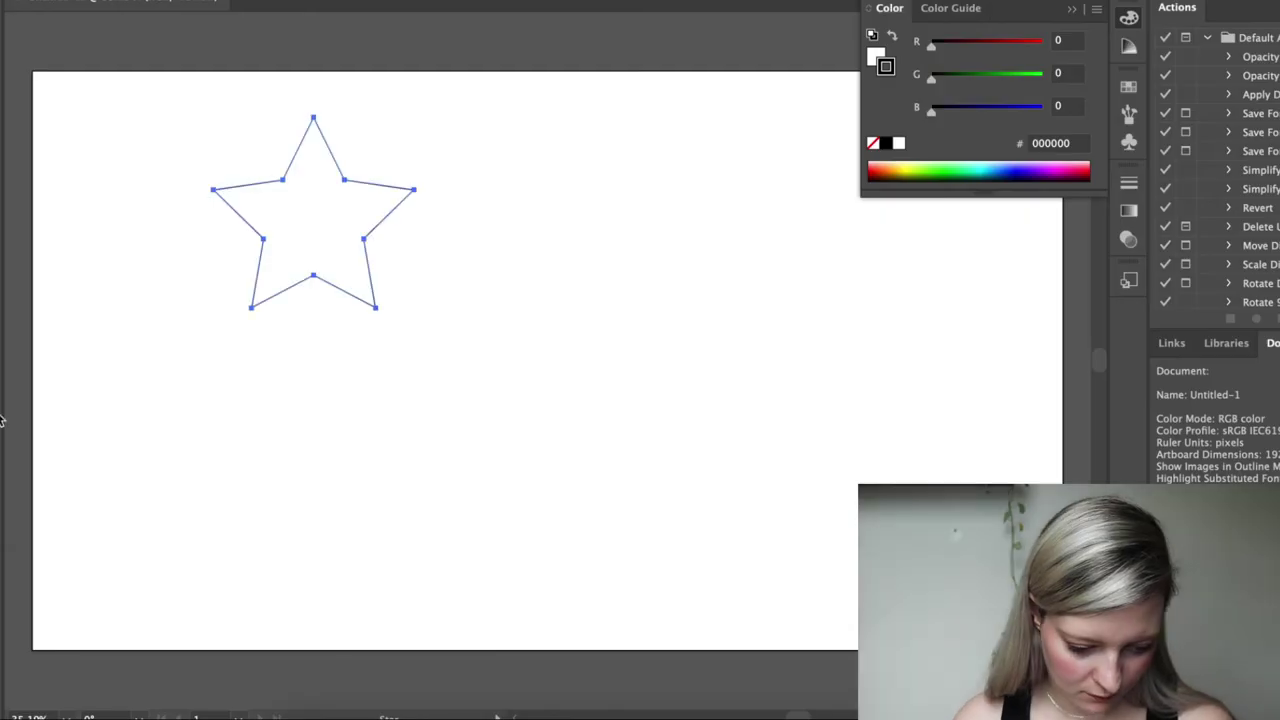
{"action": "left_click", "coordinate": [2, 420]}
{"action": "key", "text": "v"}
{"action": "left_click_drag", "start_coordinate": [314, 221], "coordinate": [560, 328]}
{"action": "left_click", "coordinate": [620, 360]}
Select the star directly and round its corners
{"action": "key", "text": "a"}
{"action": "left_click", "coordinate": [580, 335]}
{"action": "left_click_drag", "start_coordinate": [560, 248], "coordinate": [655, 278]}
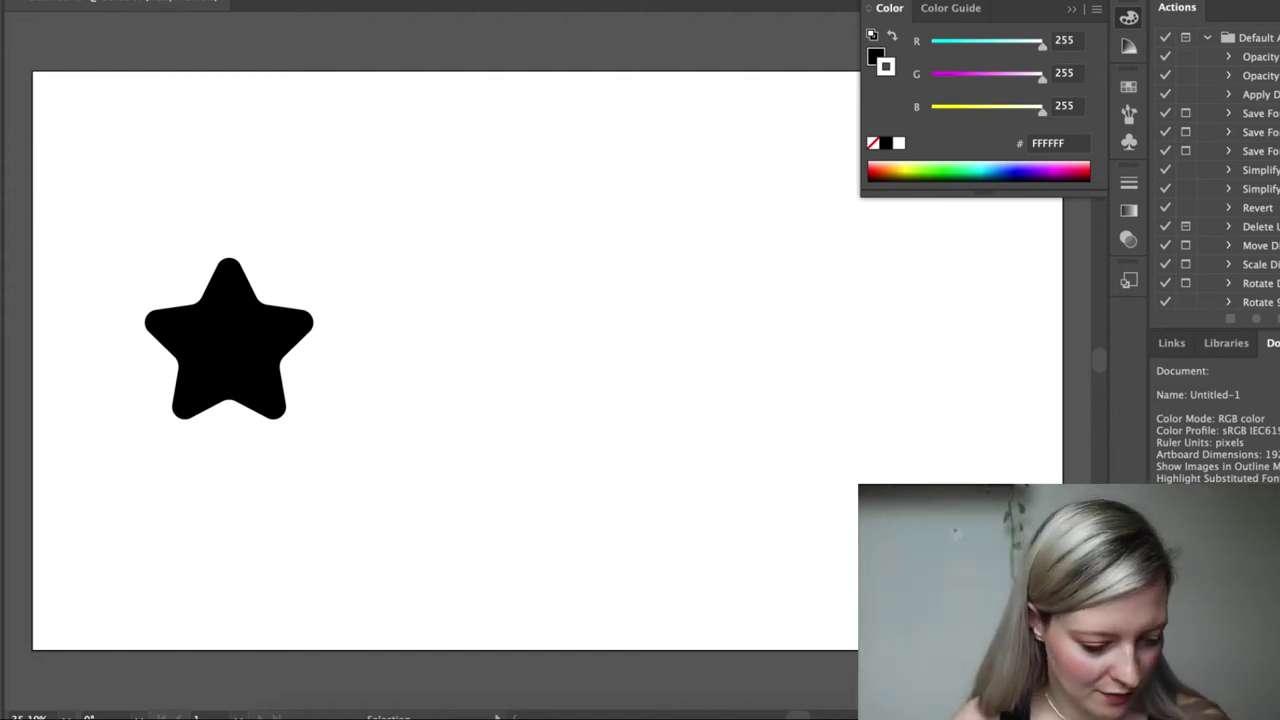
Draw a large black circle beside the star and deselect it
{"action": "left_click", "coordinate": [2, 112]}
{"action": "left_click", "coordinate": [85, 146]}
{"action": "left_click_drag", "start_coordinate": [583, 207], "coordinate": [851, 475]}
{"action": "left_click", "coordinate": [1073, 9]}
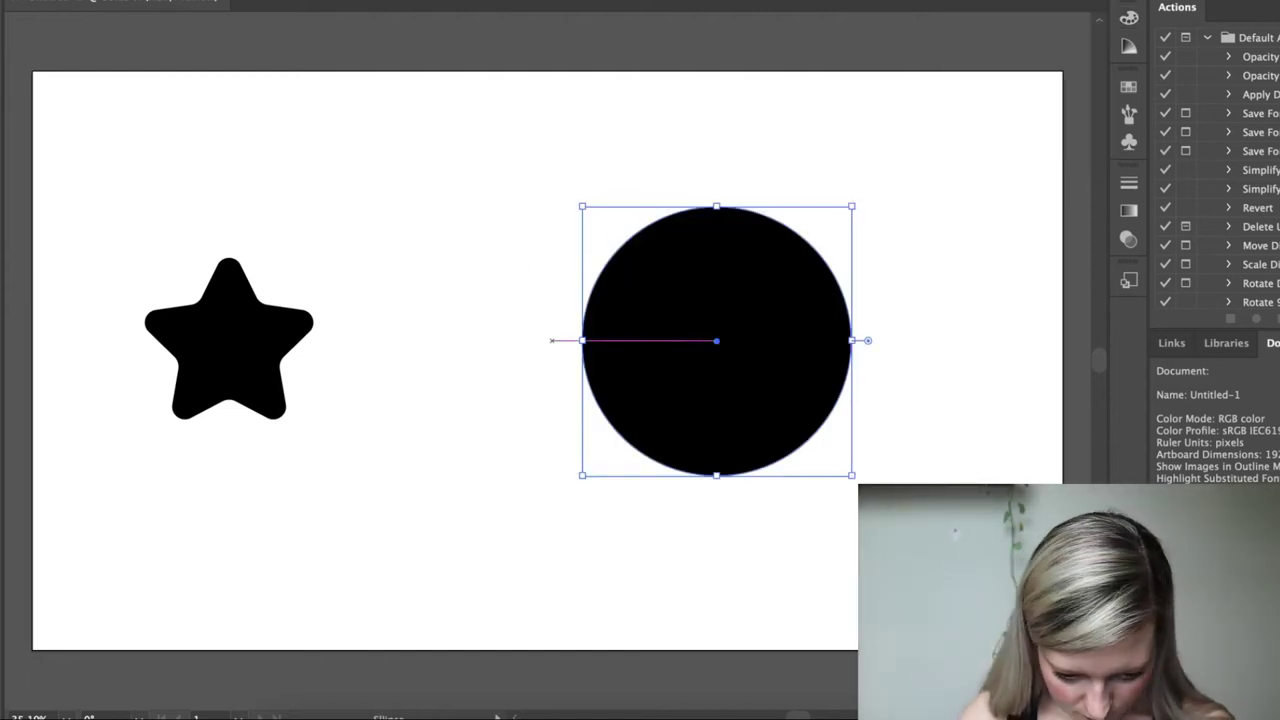
{"action": "key", "text": "ctrl+shift+a"}
Add a text frame reading "SOUR" between the star and the circle and greatly increase its font size
{"action": "key", "text": "t"}
{"action": "left_click_drag", "start_coordinate": [309, 105], "coordinate": [625, 271]}
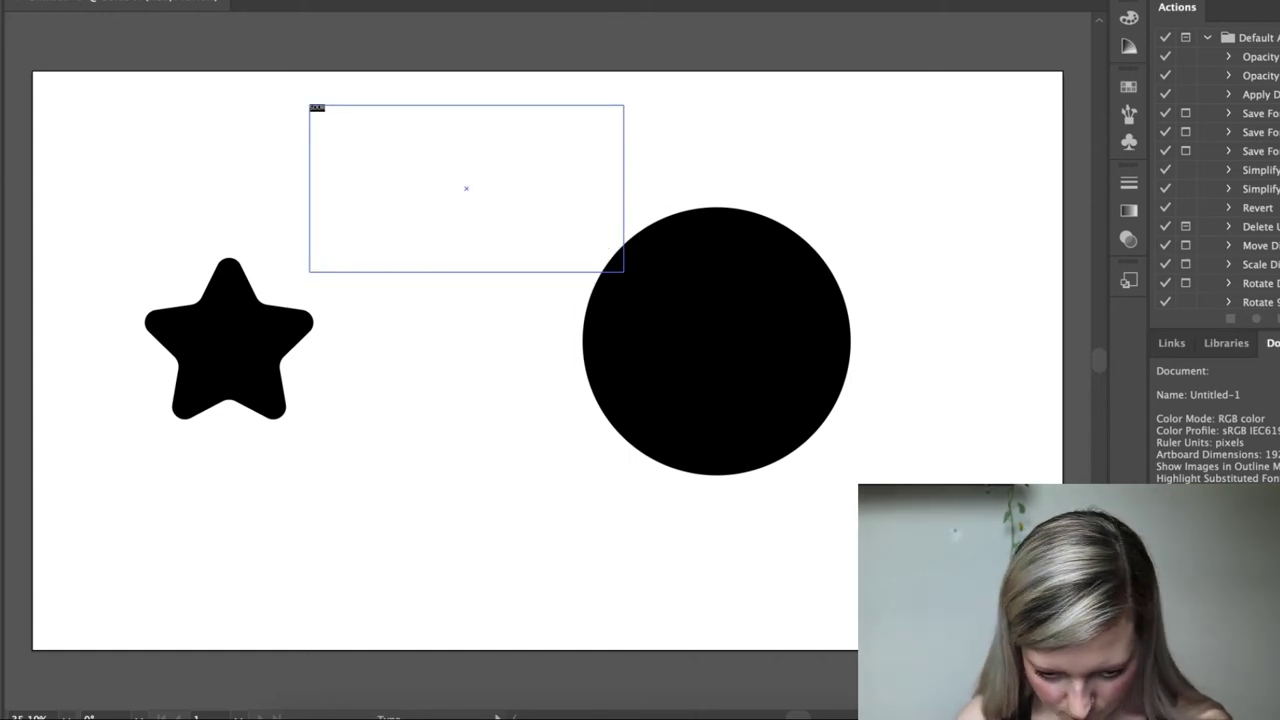
{"action": "left_click", "coordinate": [410, 1]}
{"action": "left_click", "coordinate": [454, 84]}
{"action": "key", "text": "shift+Up"}
{"action": "key", "text": "shift+Up"}
{"action": "key", "text": "shift+Up"}
{"action": "key", "text": "shift+Up"}
{"action": "key", "text": "shift+Up"}
{"action": "key", "text": "shift+Up"}
{"action": "key", "text": "shift+Up"}
{"action": "key", "text": "shift+Up"}
{"action": "key", "text": "shift+Up"}
{"action": "key", "text": "shift+Up"}
{"action": "key", "text": "Return"}
Try Termina for the "SOUR" text, shift the frame slightly down and set the word in a heavy, wide Druk font
{"action": "left_click", "coordinate": [410, 1]}
{"action": "left_click", "coordinate": [500, 25]}
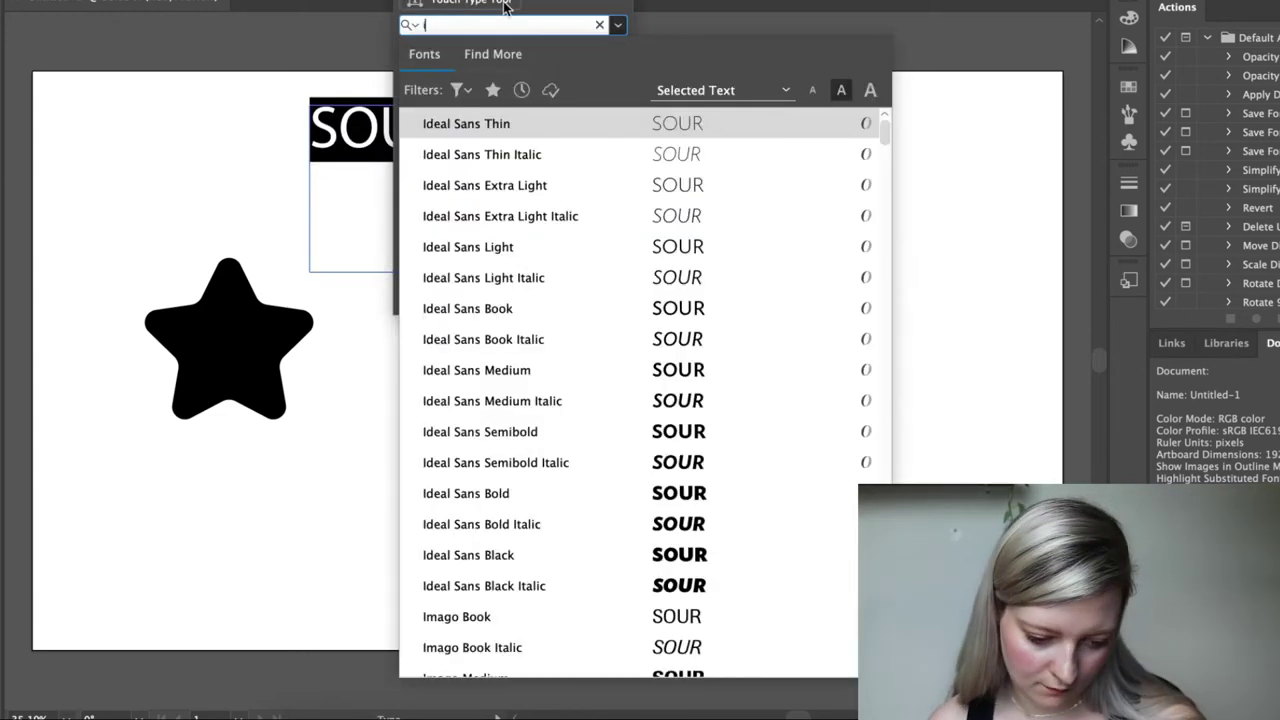
{"action": "type", "text": "termina"}
{"action": "left_click_drag", "start_coordinate": [380, 130], "coordinate": [389, 188]}
{"action": "left_click", "coordinate": [410, 1]}
{"action": "left_click", "coordinate": [500, 25]}
{"action": "type", "text": "druk"}
{"action": "left_click", "coordinate": [640, 277]}
{"action": "key", "text": "Return"}
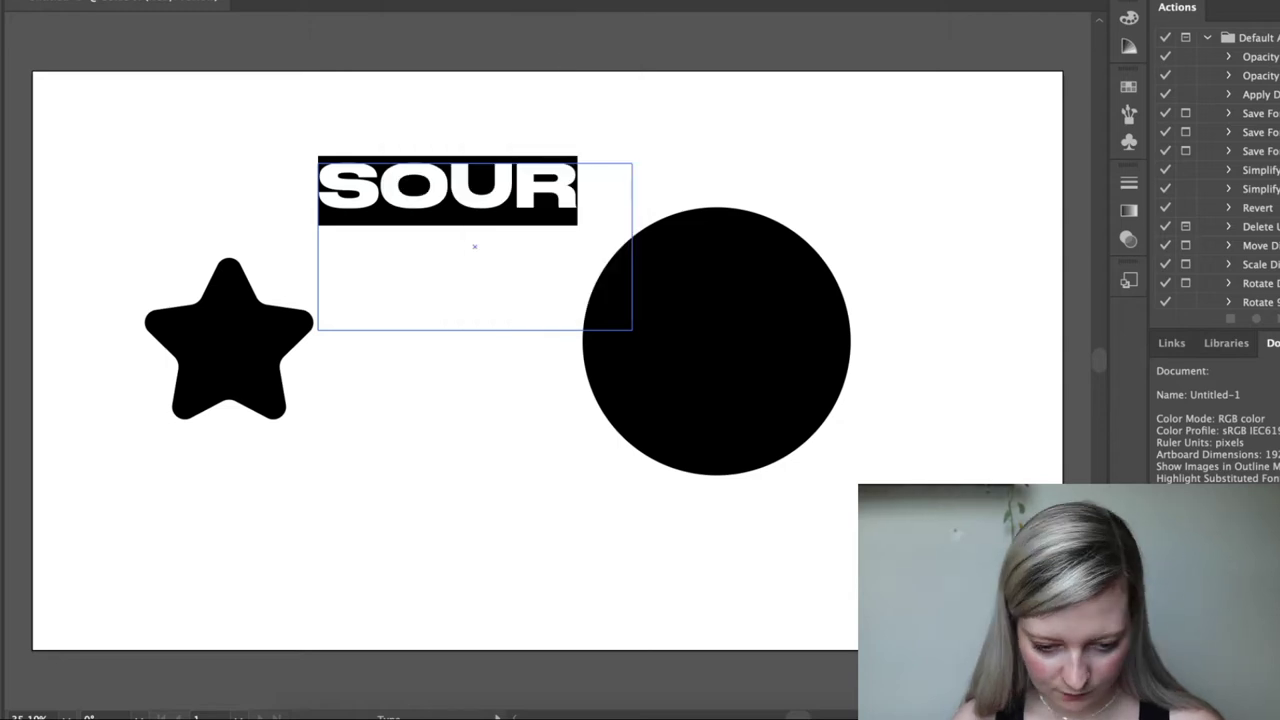
Move the "SOUR" text below the shapes and tighten its tracking
{"action": "left_click", "coordinate": [410, 1]}
{"action": "left_click", "coordinate": [500, 25]}
{"action": "left_click_drag", "start_coordinate": [383, 253], "coordinate": [374, 605]}
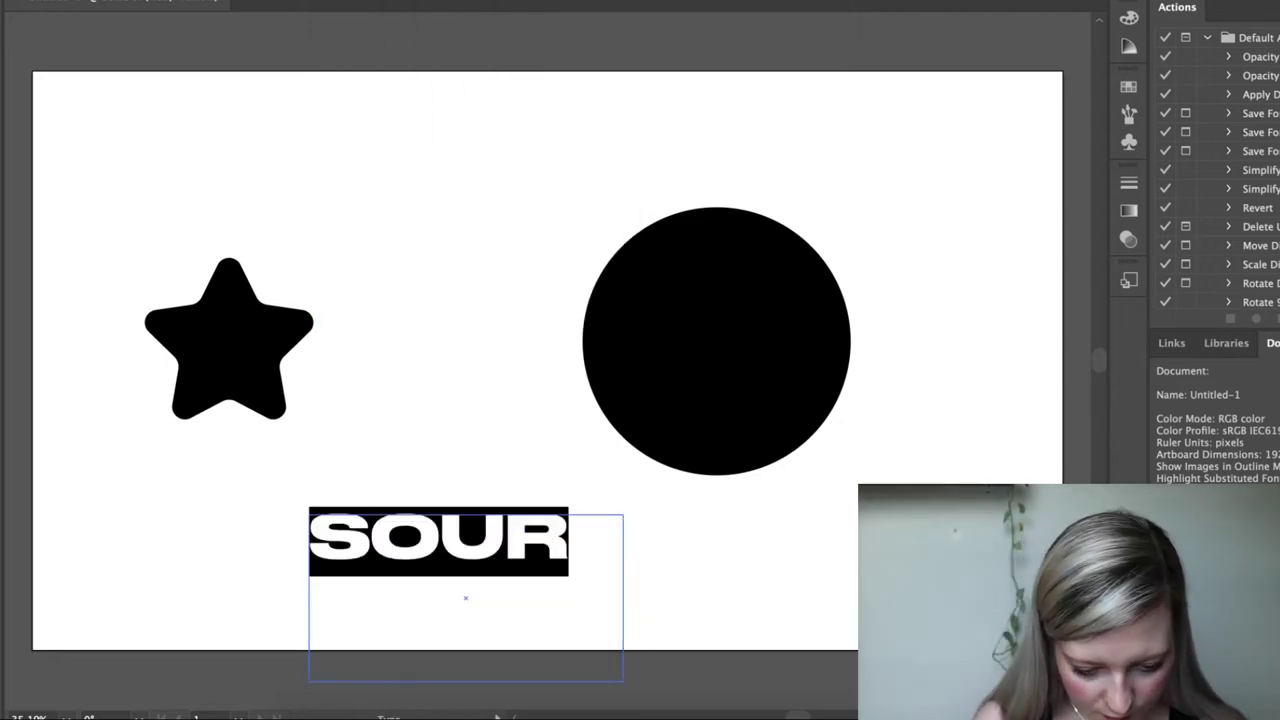
{"action": "left_click", "coordinate": [410, 1]}
{"action": "left_click", "coordinate": [575, 109]}
{"action": "key", "text": "shift+Down"}
{"action": "key", "text": "shift+Down"}
{"action": "key", "text": "Return"}
{"action": "key", "text": "Escape"}
Turn the circle's black fill into a black outline and thicken its stroke
{"action": "left_click", "coordinate": [757, 294]}
{"action": "key", "text": "shift+x"}
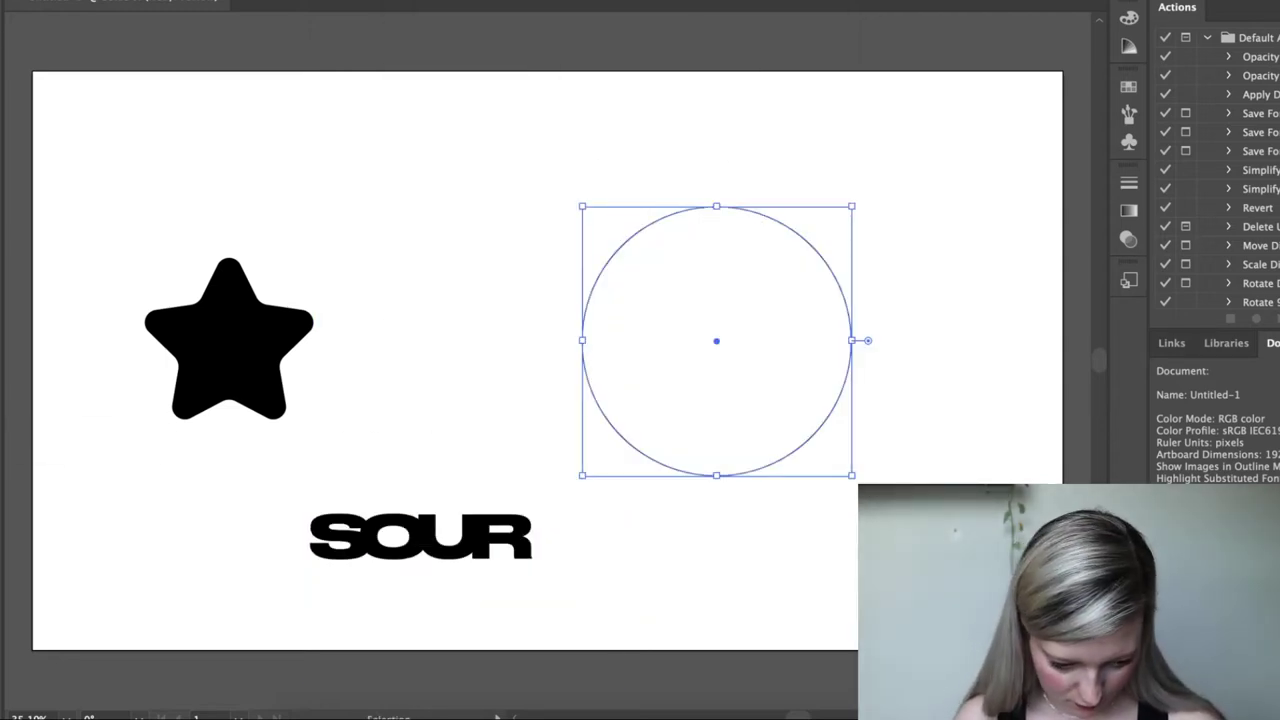
{"action": "key", "text": "x"}
{"action": "key", "text": "Up"}
{"action": "key", "text": "Up"}
{"action": "key", "text": "Up"}
{"action": "key", "text": "Up"}
{"action": "key", "text": "Up"}
{"action": "key", "text": "Up"}
{"action": "key", "text": "Up"}
{"action": "key", "text": "Up"}
{"action": "key", "text": "Up"}
{"action": "key", "text": "Up"}
{"action": "left_click", "coordinate": [900, 390]}
{"action": "left_click", "coordinate": [843, 387]}
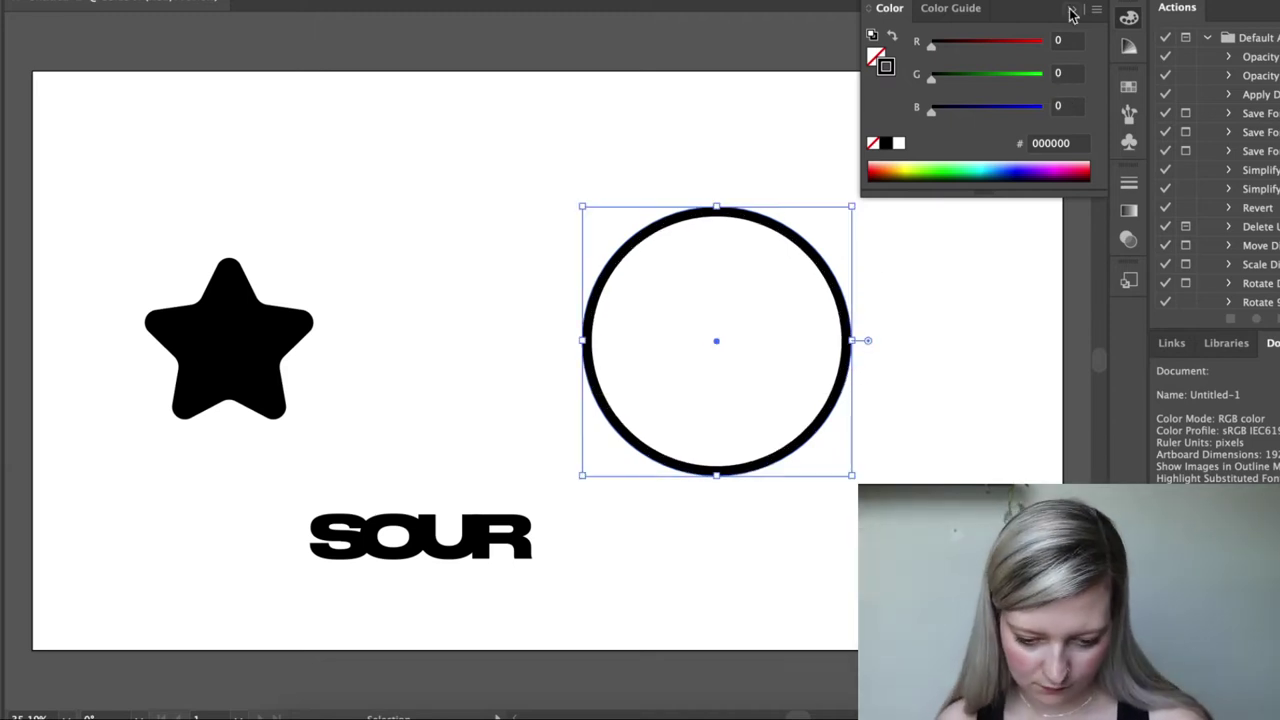
{"action": "left_click", "coordinate": [1071, 10]}
Add a smaller concentric copy of the circle inside the ring and outline its stroke
{"action": "left_click_drag", "start_coordinate": [815, 258], "coordinate": [648, 277]}
{"action": "left_click_drag", "start_coordinate": [414, 494], "coordinate": [548, 360]}
{"action": "left_click_drag", "start_coordinate": [611, 286], "coordinate": [716, 341]}
{"action": "left_click_drag", "start_coordinate": [716, 274], "coordinate": [712, 233]}
{"action": "key", "text": "Return"}
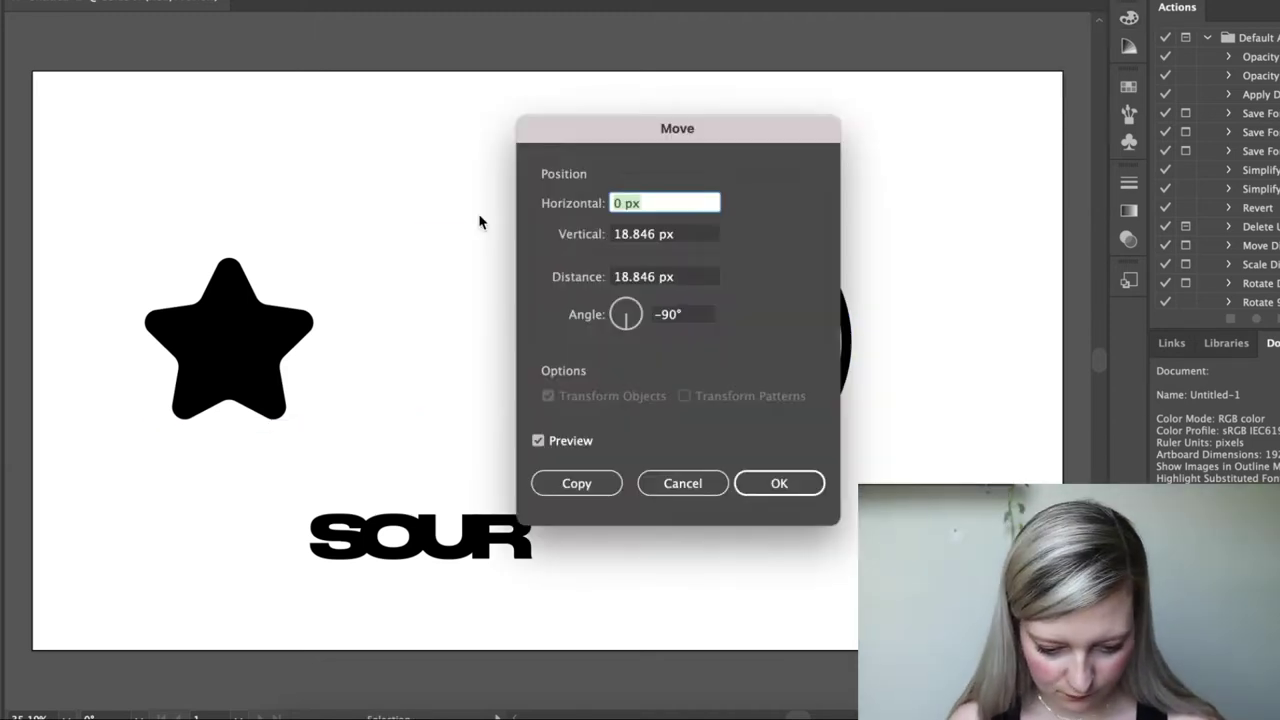
{"action": "key", "text": "Return"}
Cover the upper part of the inner ring with a rectangle and subtract it to leave a smile-shaped arc
{"action": "key", "text": "shift+e"}
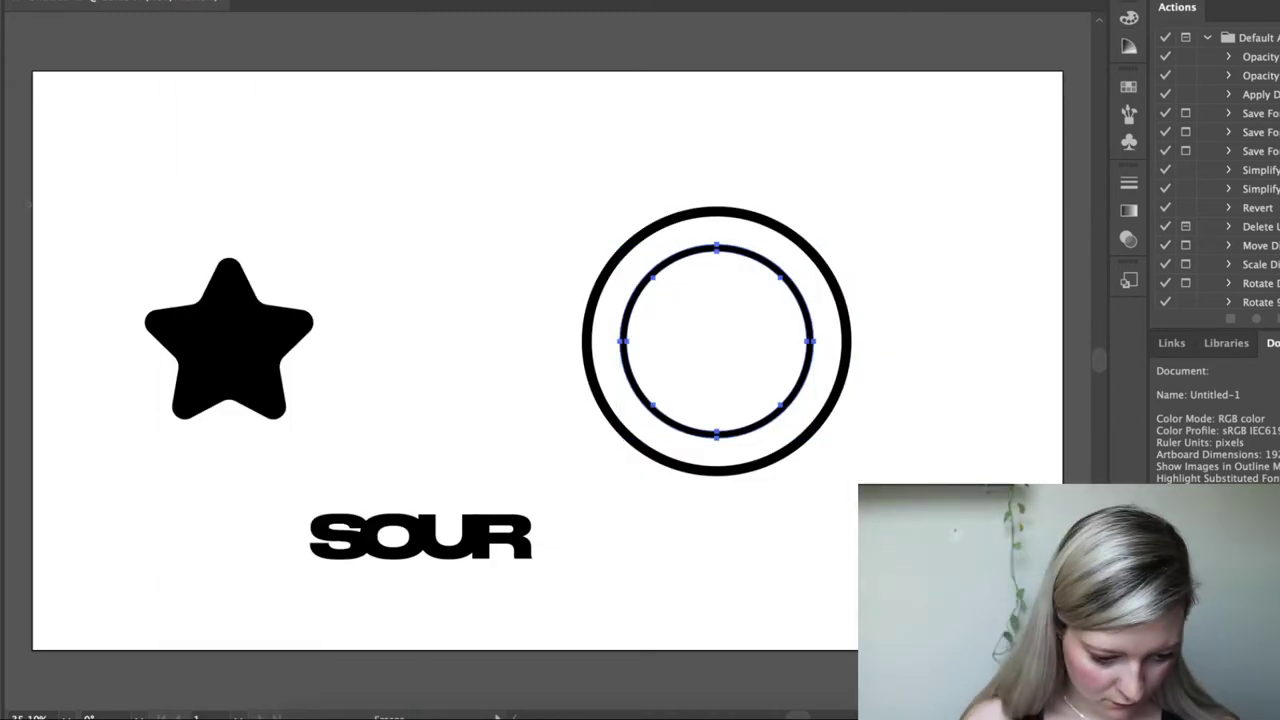
{"action": "key", "text": "m"}
{"action": "left_click_drag", "start_coordinate": [538, 206], "coordinate": [887, 355]}
{"action": "key", "text": "v"}
{"action": "left_click_drag", "start_coordinate": [712, 355], "coordinate": [712, 371]}
{"action": "left_click", "coordinate": [731, 433], "text": "shift"}
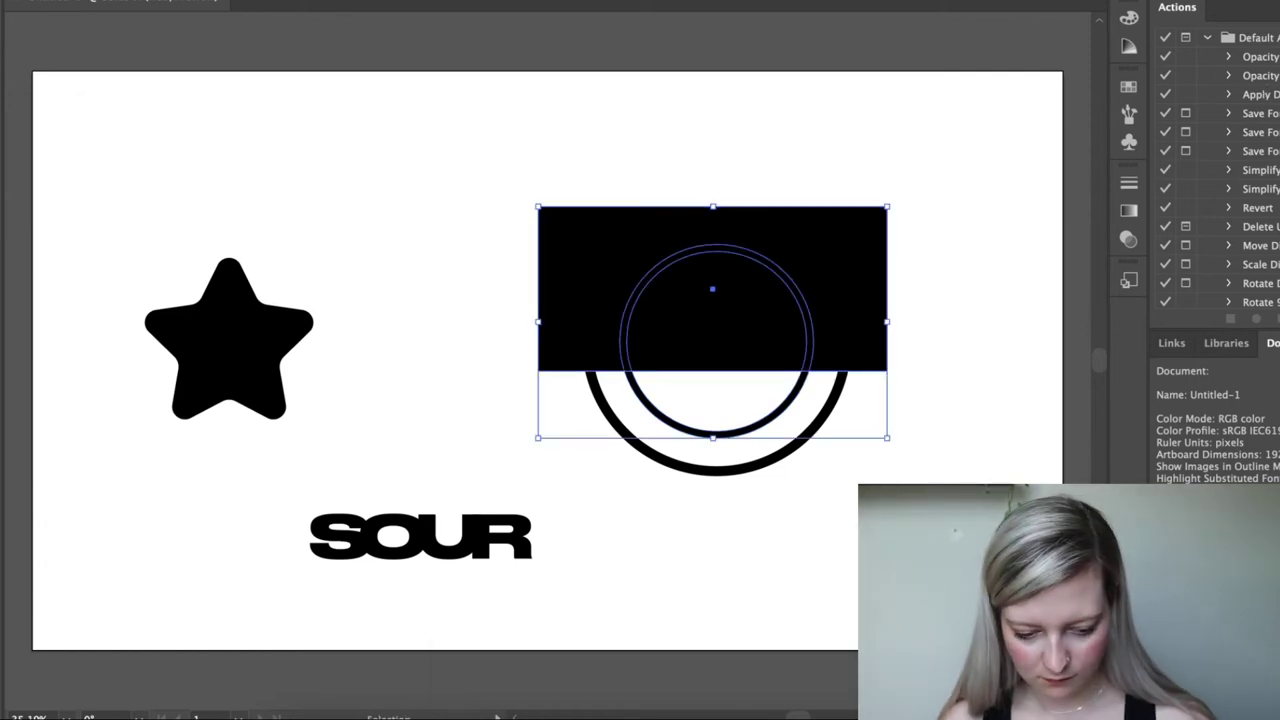
{"action": "key", "text": "shift+ctrl+F9"}
{"action": "left_click", "coordinate": [511, 354]}
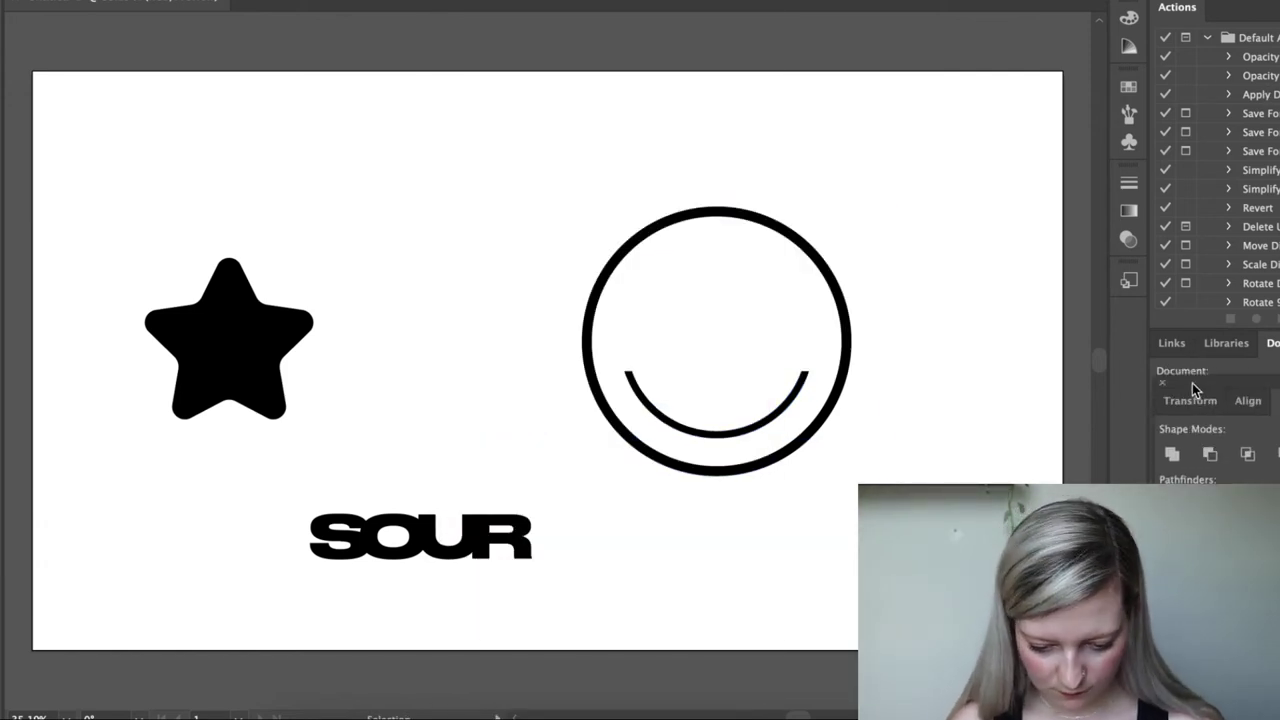
Move the "SOUR" text inside the circle above the smile, set its font size to 60 and shorten its frame
{"action": "left_click_drag", "start_coordinate": [420, 537], "coordinate": [749, 303]}
{"action": "left_click", "coordinate": [620, 2]}
{"action": "double_click", "coordinate": [463, 86]}
{"action": "type", "text": "60"}
{"action": "key", "text": "Return"}
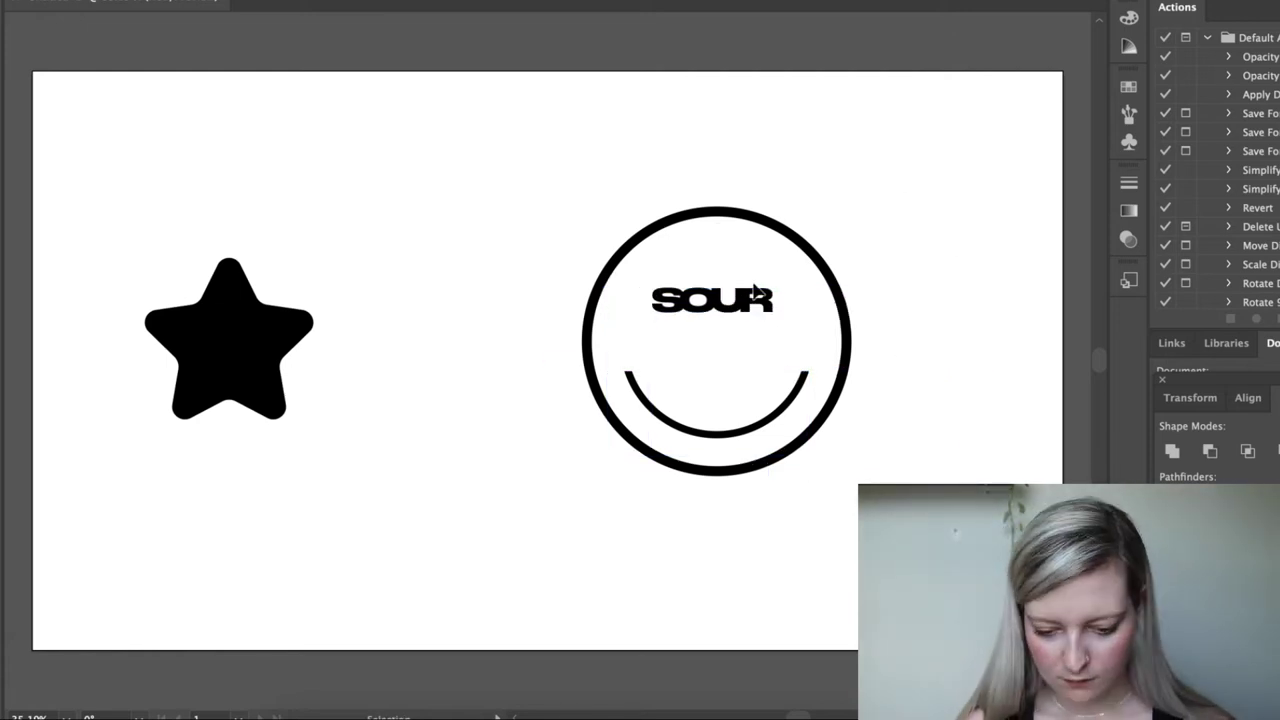
{"action": "left_click", "coordinate": [752, 294]}
{"action": "left_click_drag", "start_coordinate": [808, 473], "coordinate": [808, 330]}
{"action": "left_click", "coordinate": [820, 322]}
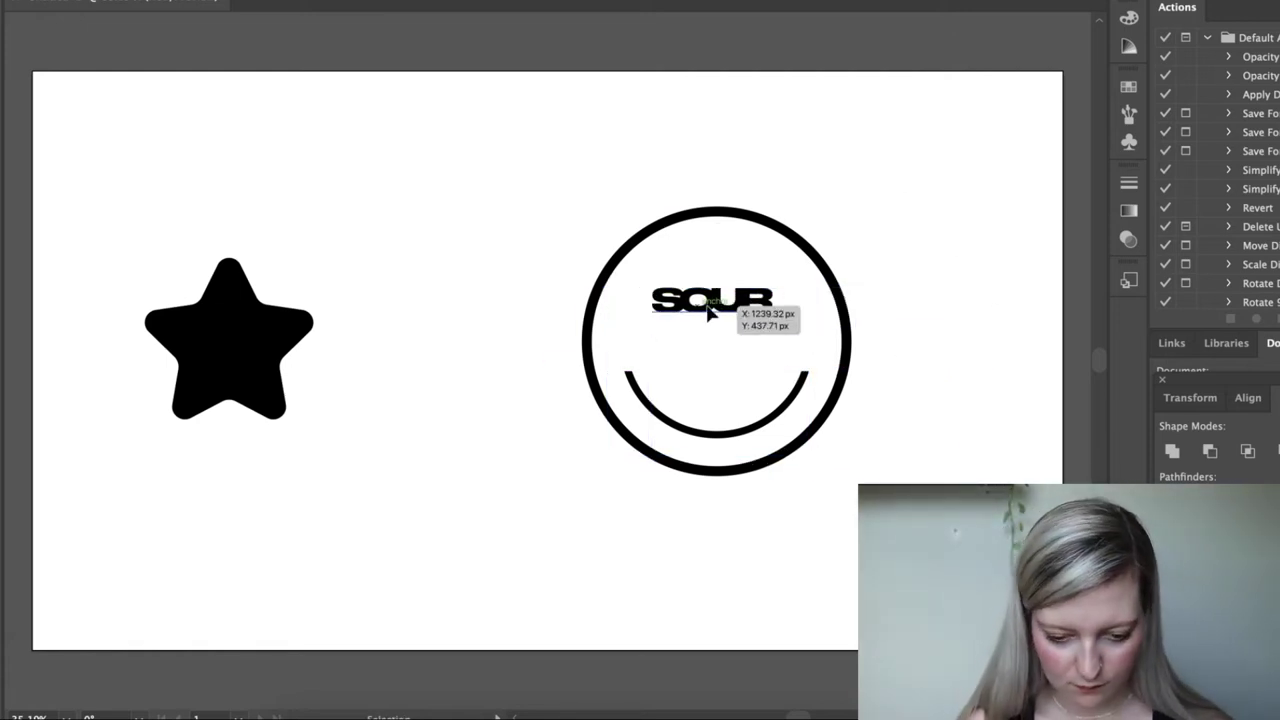
Increase the "SOUR" text's font size and tracking and widen its frame to fit the whole word
{"action": "left_click", "coordinate": [707, 312]}
{"action": "left_click", "coordinate": [620, 2]}
{"action": "left_click", "coordinate": [470, 86]}
{"action": "key", "text": "shift+Up"}
{"action": "left_click", "coordinate": [580, 110]}
{"action": "key", "text": "shift+Up"}
{"action": "key", "text": "shift+Up"}
{"action": "key", "text": "Return"}
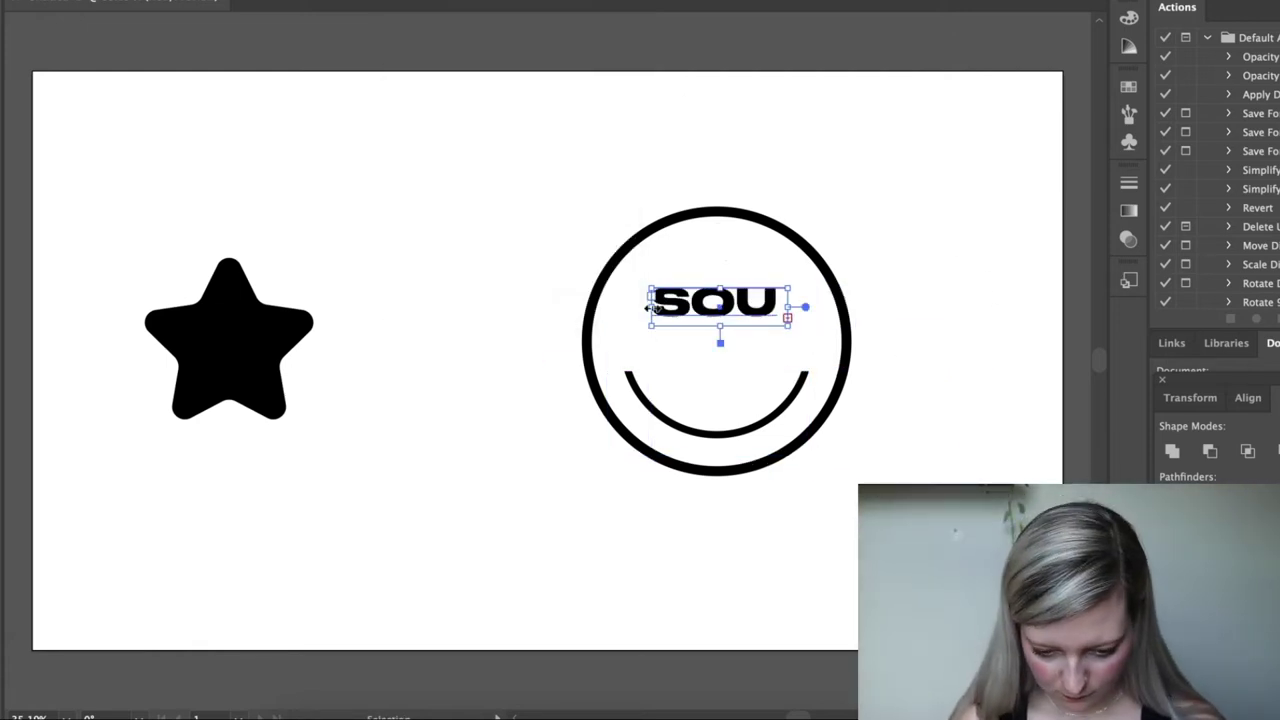
{"action": "left_click_drag", "start_coordinate": [652, 308], "coordinate": [624, 308]}
{"action": "left_click_drag", "start_coordinate": [789, 305], "coordinate": [799, 314]}
Thin the badge circle's outline to match the smile and add short horizontal bars at both ends of the smile
{"action": "left_click", "coordinate": [797, 397]}
{"action": "left_click", "coordinate": [847, 362]}
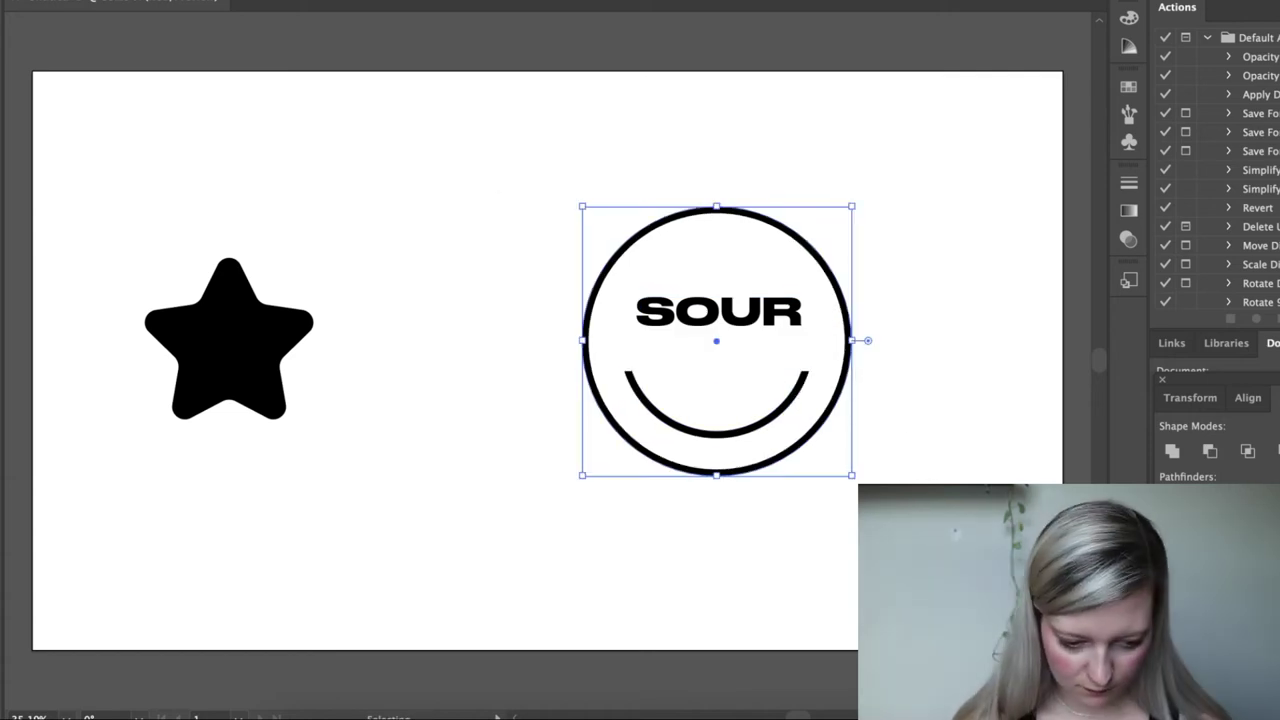
{"action": "key", "text": "m"}
{"action": "mouse_move", "coordinate": [259, 133]}
{"action": "left_mouse_down"}
{"action": "mouse_move", "coordinate": [317, 150]}
{"action": "mouse_move", "coordinate": [657, 370]}
{"action": "mouse_move", "coordinate": [816, 369]}
{"action": "left_mouse_up"}
{"action": "key", "text": "v"}
{"action": "key", "text": "Return"}
{"action": "left_click", "coordinate": [687, 489]}
Duplicate the smiley badge beside the original and delete the word "SOUR" from the copy
{"action": "left_click", "coordinate": [849, 350]}
{"action": "mouse_move", "coordinate": [504, 380]}
{"action": "left_mouse_down"}
{"action": "mouse_move", "coordinate": [820, 291]}
{"action": "mouse_move", "coordinate": [643, 291]}
{"action": "mouse_move", "coordinate": [988, 291]}
{"action": "left_mouse_up"}
{"action": "left_click", "coordinate": [1018, 270]}
{"action": "left_click", "coordinate": [843, 308]}
{"action": "key", "text": "Delete"}
Draw a short horizontal line above the badges and paste a copy of it
{"action": "left_click", "coordinate": [70, 117]}
{"action": "left_click_drag", "start_coordinate": [650, 118], "coordinate": [773, 124]}
{"action": "key", "text": "v"}
{"action": "key", "text": "super+c"}
{"action": "key", "text": "super+v"}
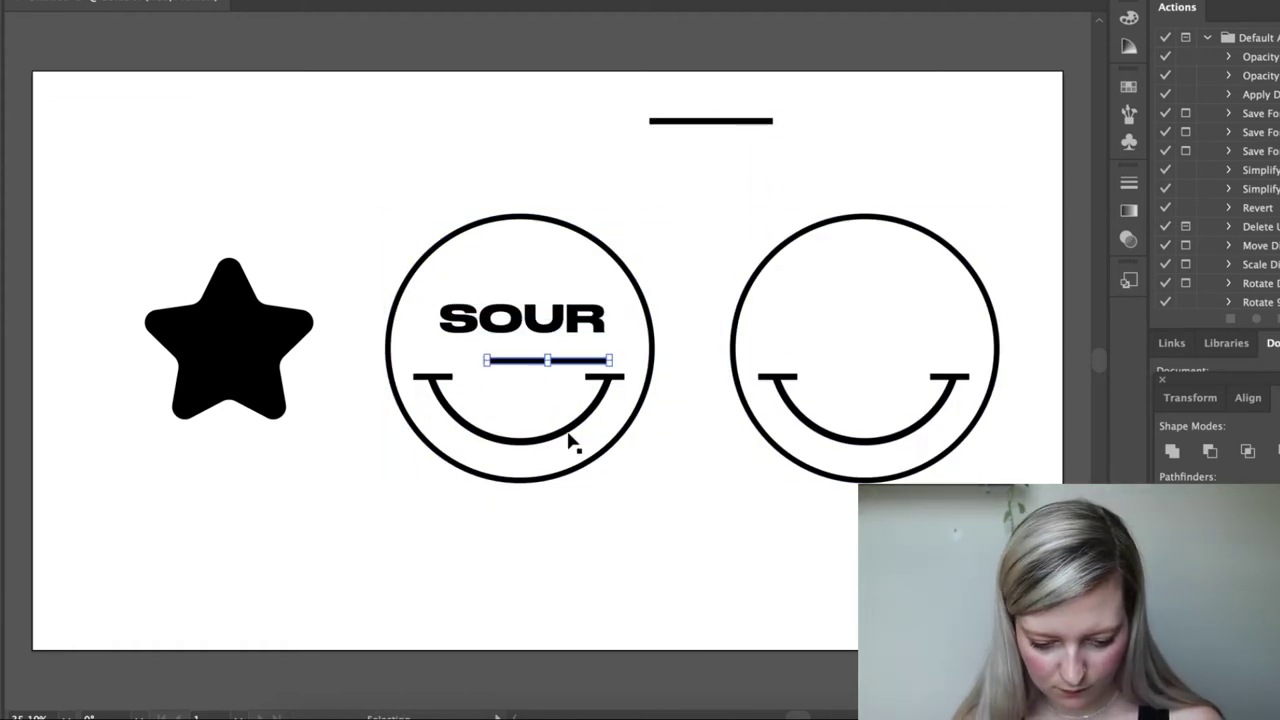
{"action": "key", "text": "Return"}
{"action": "left_click", "coordinate": [683, 483]}
Combine the two lines into a small X and place it as the left eye of the blank smiley
{"action": "left_click_drag", "start_coordinate": [615, 366], "coordinate": [712, 172]}
{"action": "left_click", "coordinate": [745, 121], "text": "shift"}
{"action": "scroll", "coordinate": [783, 52], "scroll_direction": "up", "scroll_amount": 3}
{"action": "left_click_drag", "start_coordinate": [782, 129], "coordinate": [810, 200], "text": "shift"}
{"action": "left_click_drag", "start_coordinate": [756, 155], "coordinate": [820, 387], "text": "shift"}
{"action": "key", "text": "Return"}
{"action": "left_click", "coordinate": [684, 486]}
Paste a second copy of the X eye for the blank smiley
{"action": "key", "text": "super+v"}
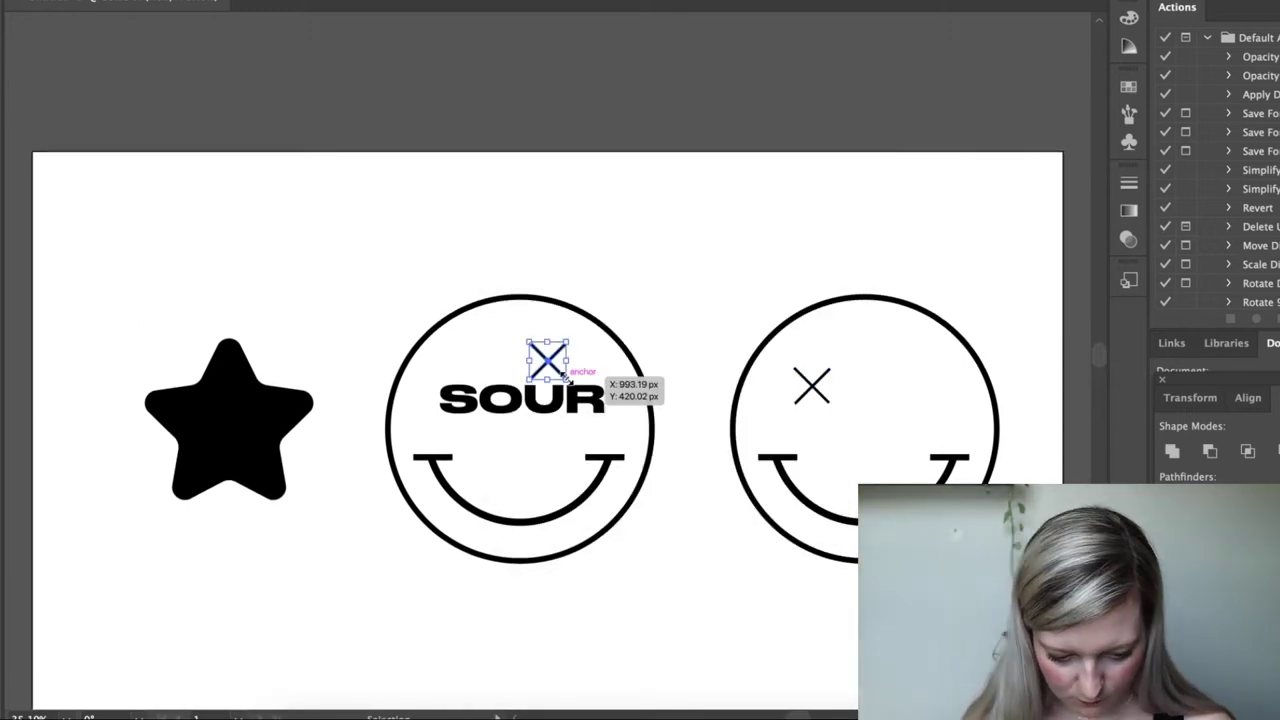
{"action": "double_click", "coordinate": [547, 360]}
{"action": "double_click", "coordinate": [680, 236]}
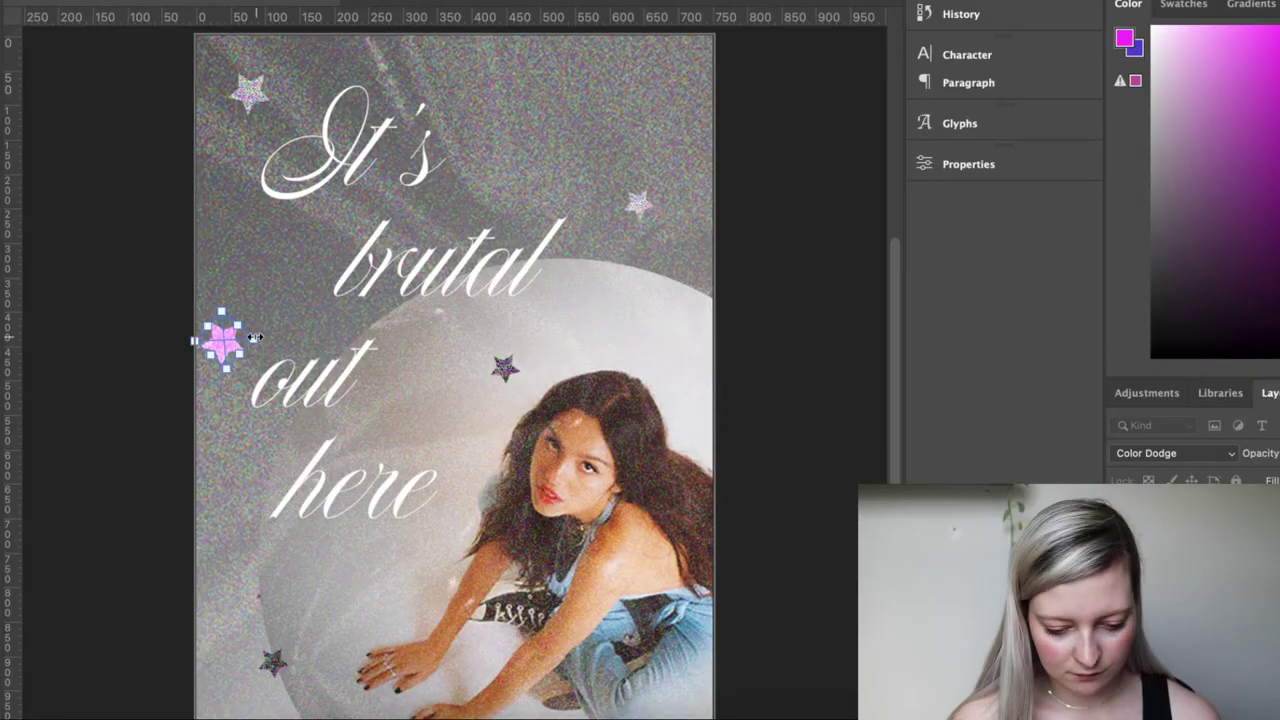
Switch to Photoshop, shrink the pink star beside "out", move it to the poster's left edge and commit the transform
{"action": "left_click_drag", "start_coordinate": [255, 338], "coordinate": [230, 340]}
{"action": "left_click_drag", "start_coordinate": [213, 341], "coordinate": [202, 342]}
{"action": "key", "text": "Return"}
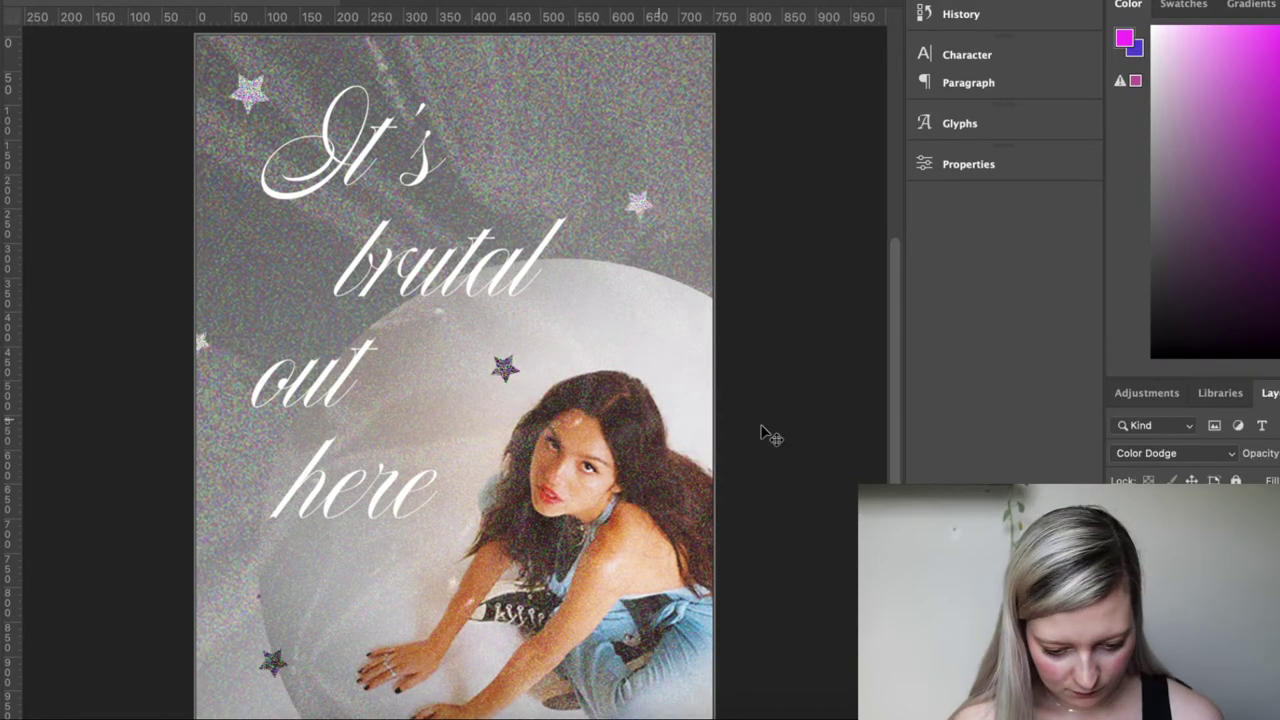
{"action": "left_click", "coordinate": [800, 425]}
{"action": "scroll", "coordinate": [816, 424], "scroll_direction": "down", "scroll_amount": 3}
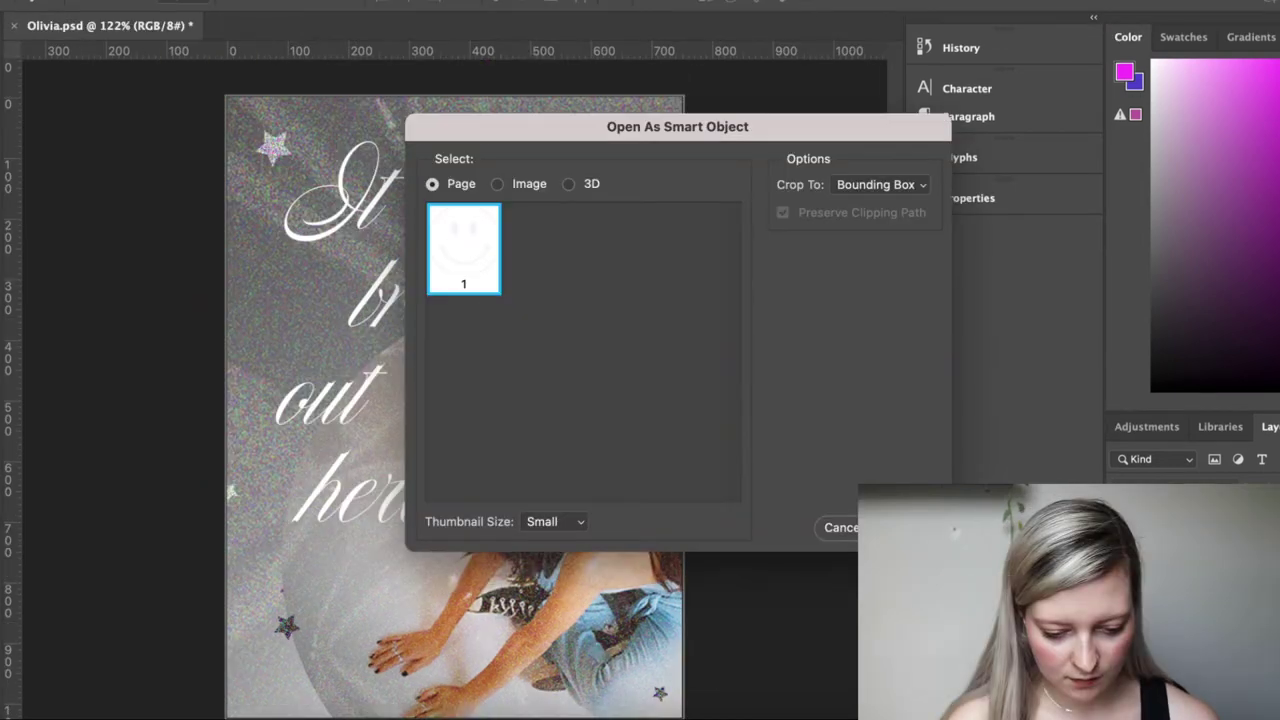
Place the SMILEY artwork as a smart object cropped to its bounding box and scale it down on the poster
{"action": "key", "text": "Return"}
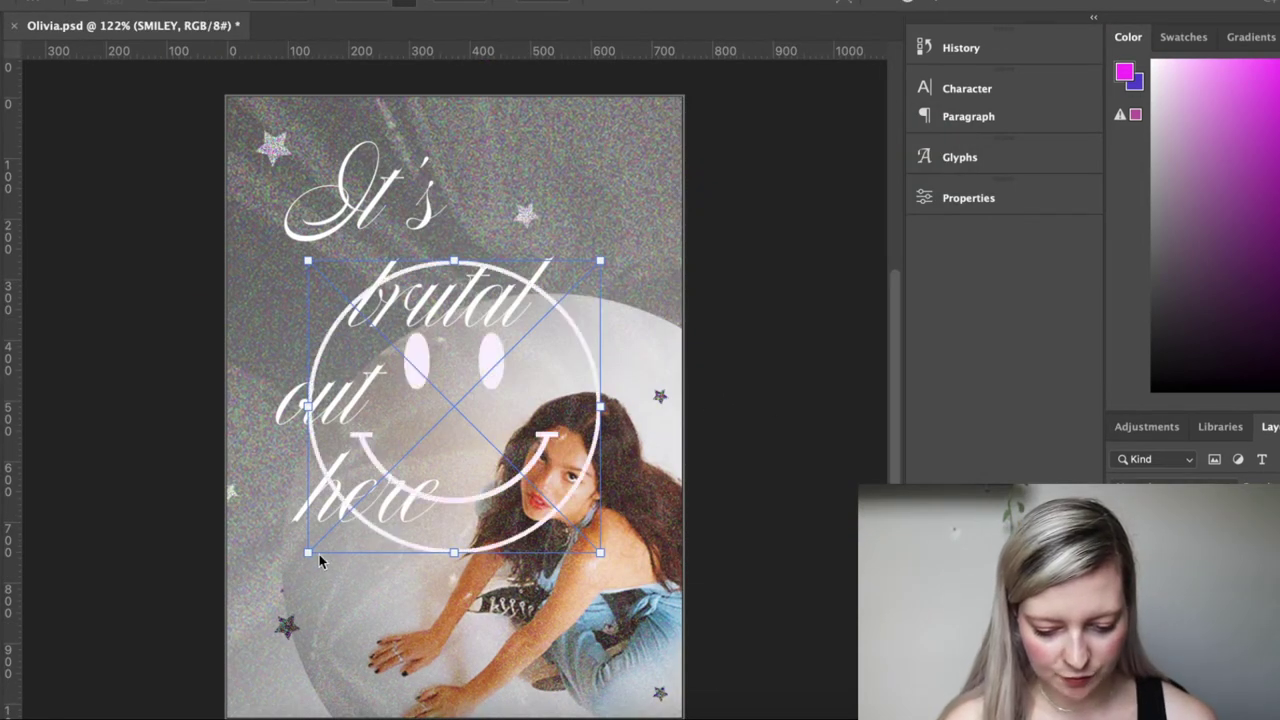
{"action": "left_click_drag", "start_coordinate": [306, 553], "coordinate": [416, 444]}
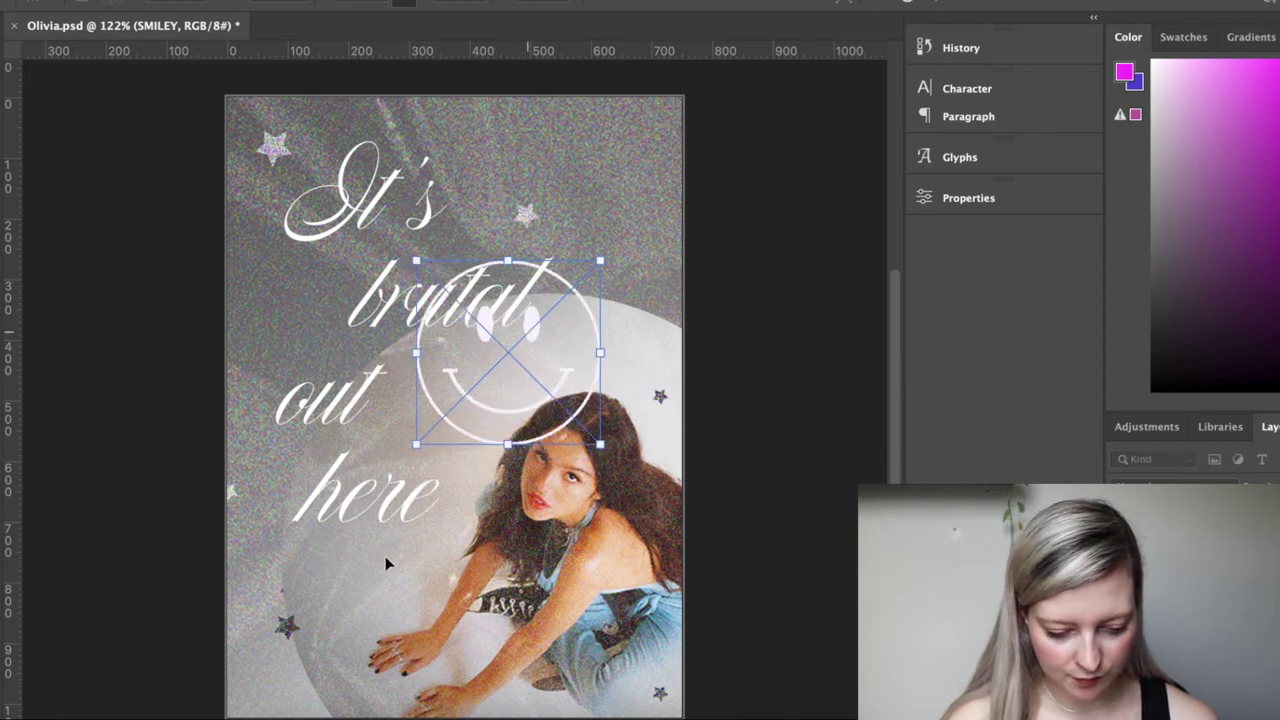
{"action": "left_click_drag", "start_coordinate": [385, 556], "coordinate": [357, 587]}
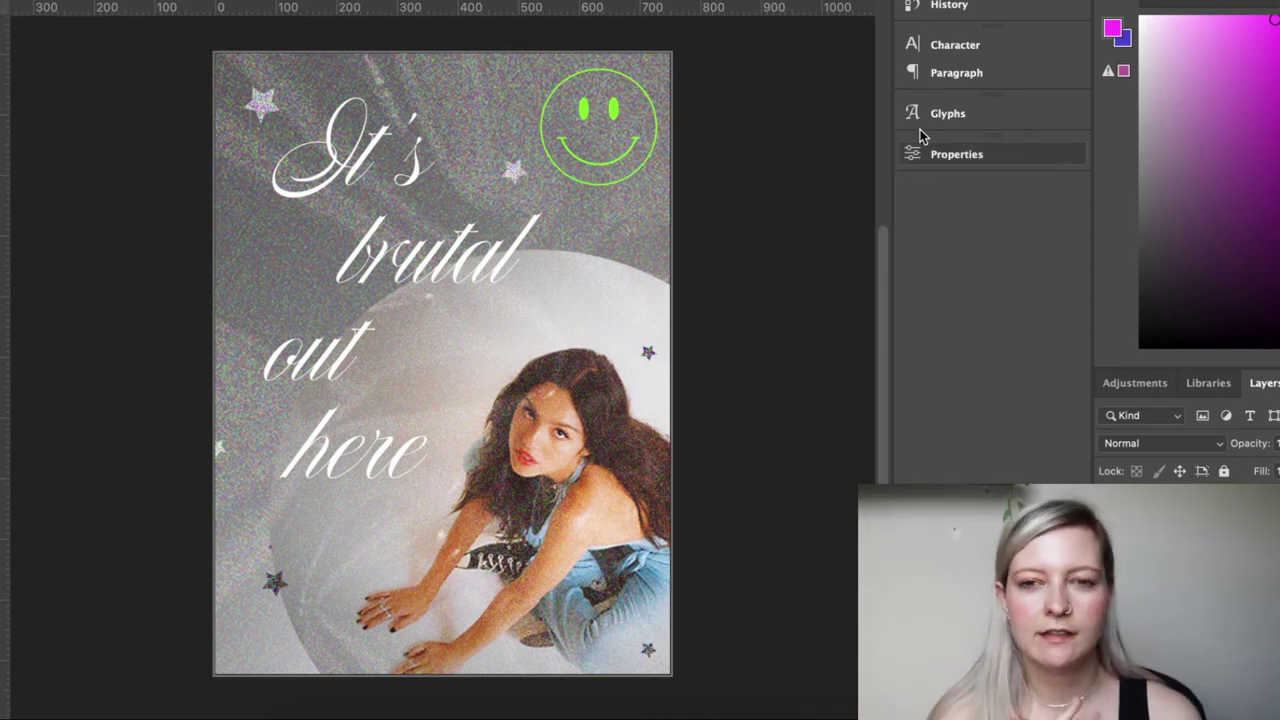
{"action": "left_click", "coordinate": [681, 119]}
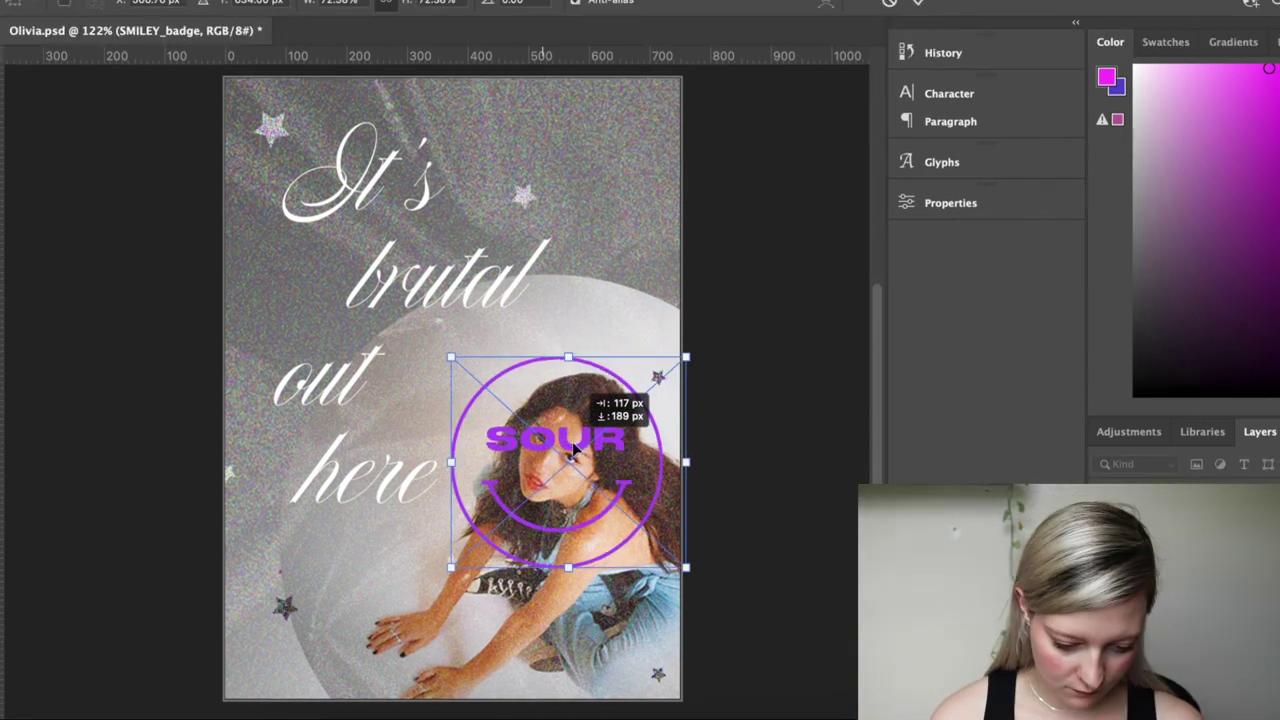
Move the purple "SOUR" smiley badge to the poster's upper-right area, scale it down and commit the transform
{"action": "left_click_drag", "start_coordinate": [547, 426], "coordinate": [556, 162]}
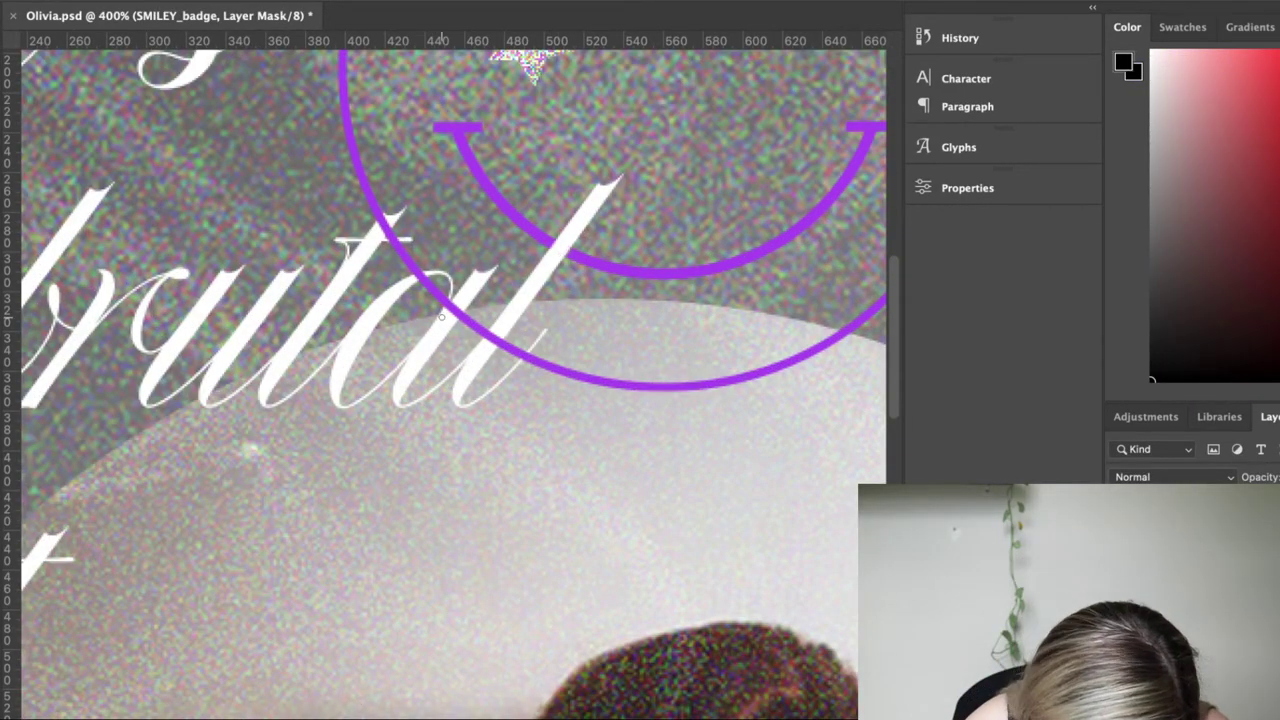
{"action": "scroll", "coordinate": [465, 302], "scroll_direction": "down", "scroll_amount": 5}
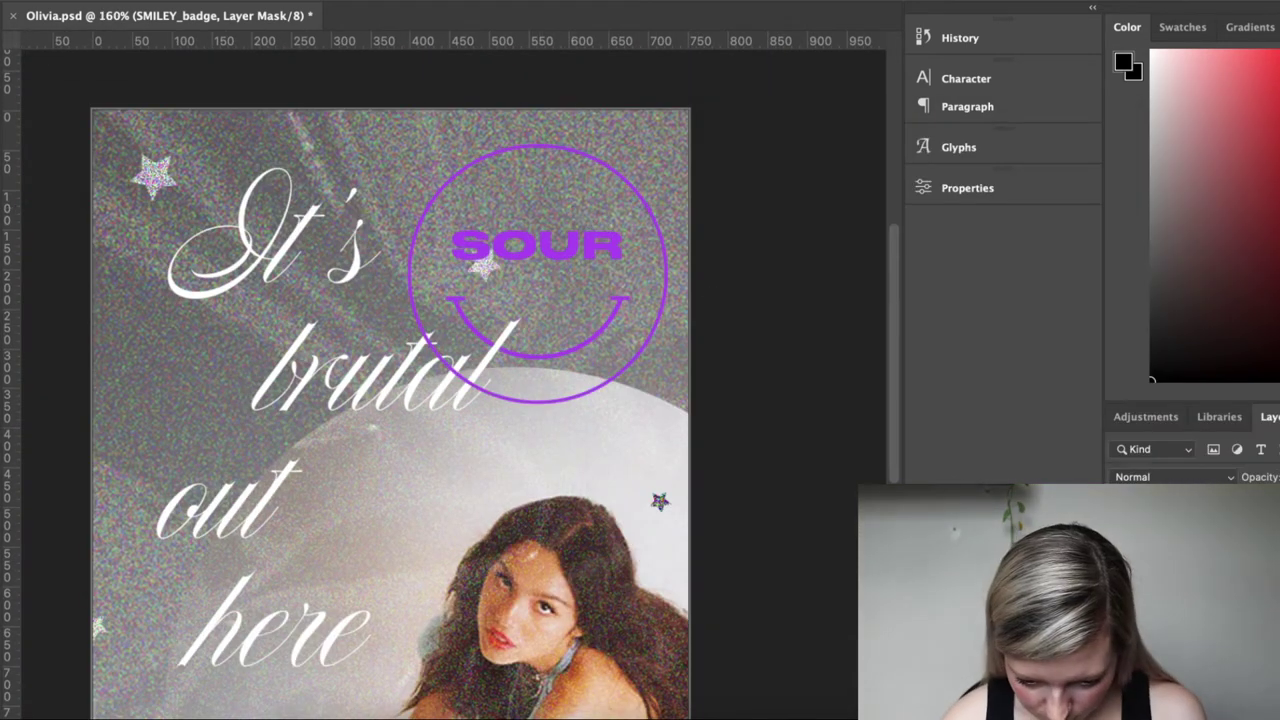
{"action": "left_click", "coordinate": [595, 252]}
{"action": "key", "text": "super+t"}
{"action": "left_click_drag", "start_coordinate": [408, 403], "coordinate": [503, 294]}
{"action": "left_click_drag", "start_coordinate": [604, 222], "coordinate": [566, 220]}
{"action": "key", "text": "Return"}
Delete the small star beneath the badge and nudge the "SOUR" badge slightly up and right
{"action": "left_click", "coordinate": [485, 269]}
{"action": "key", "text": "BackSpace"}
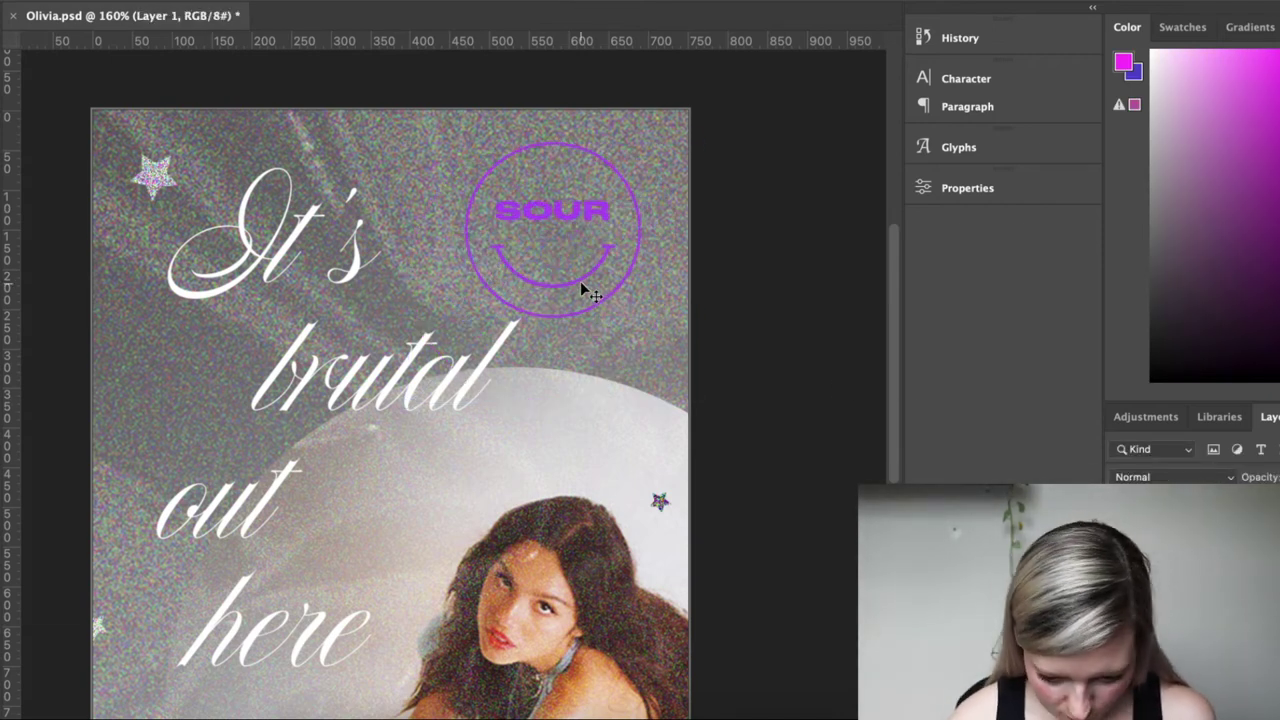
{"action": "left_click_drag", "start_coordinate": [581, 284], "coordinate": [589, 276]}
Shift the word "brutal" slightly left in the lyric text and try the Nautica flourish glyph GID 944 beneath "here"
{"action": "left_click_drag", "start_coordinate": [325, 402], "coordinate": [288, 366]}
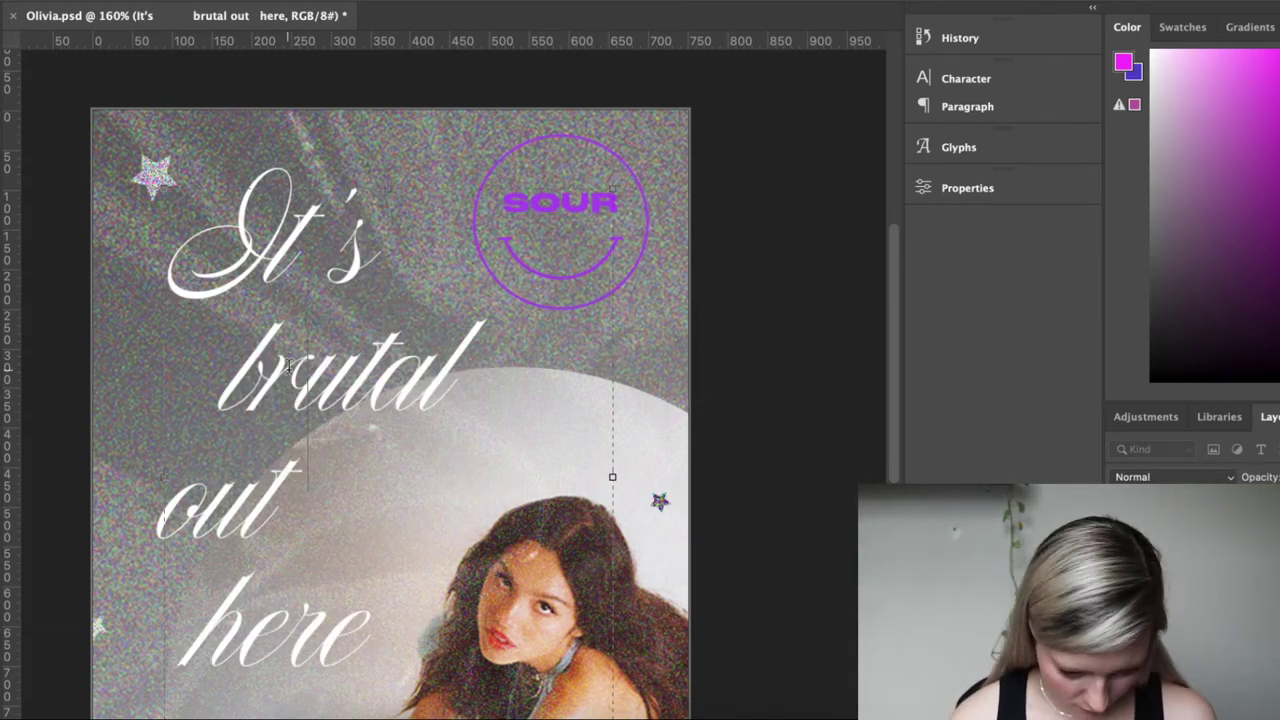
{"action": "scroll", "coordinate": [382, 637], "scroll_direction": "down", "scroll_amount": 5}
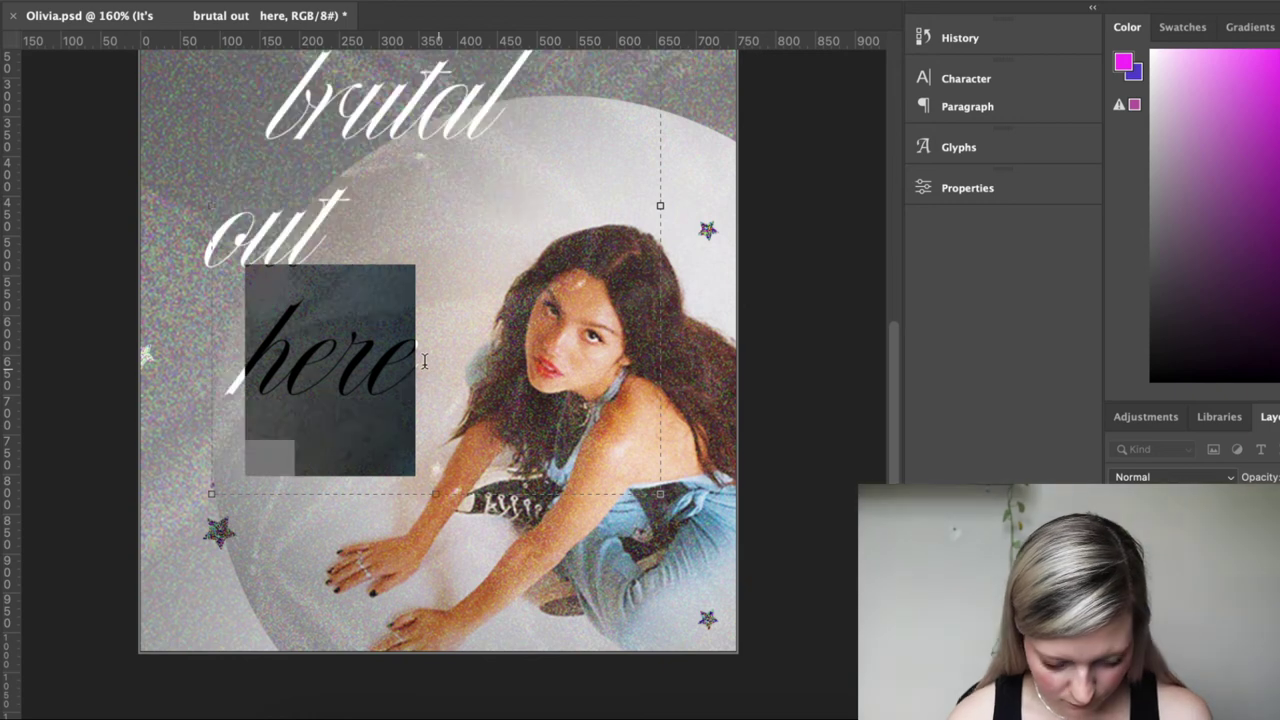
{"action": "left_click", "coordinate": [960, 147]}
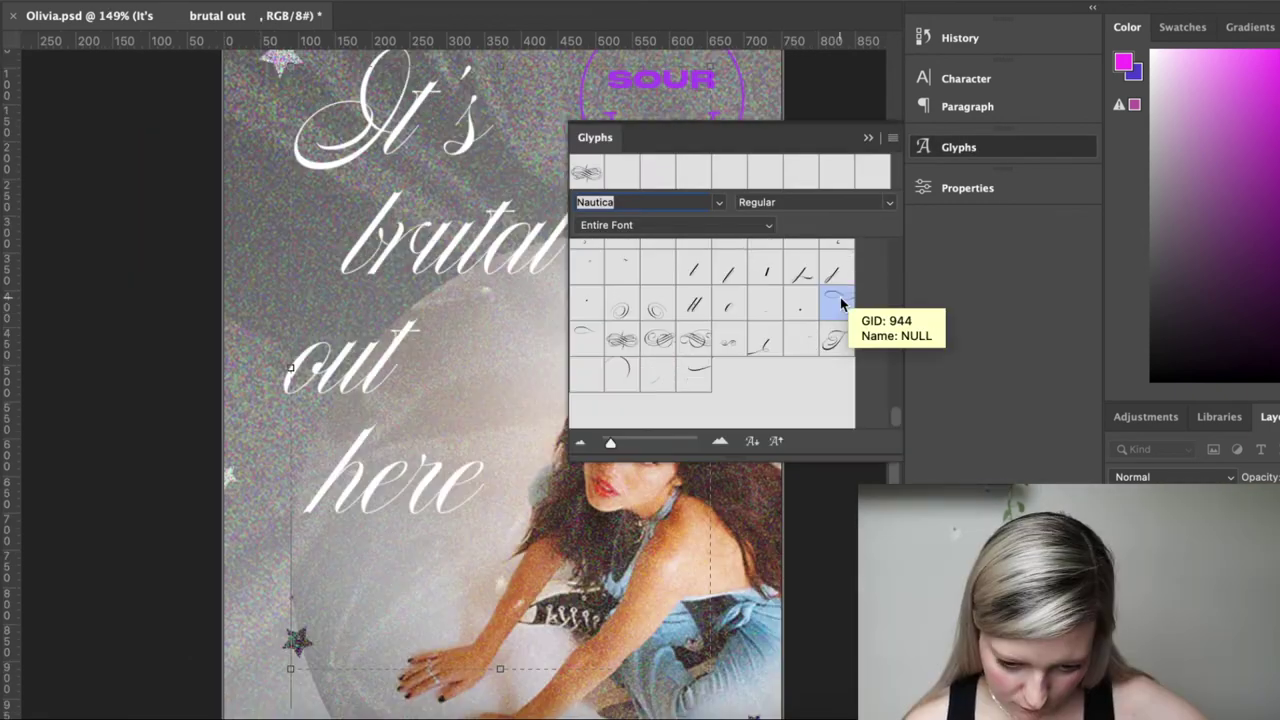
{"action": "double_click", "coordinate": [834, 297]}
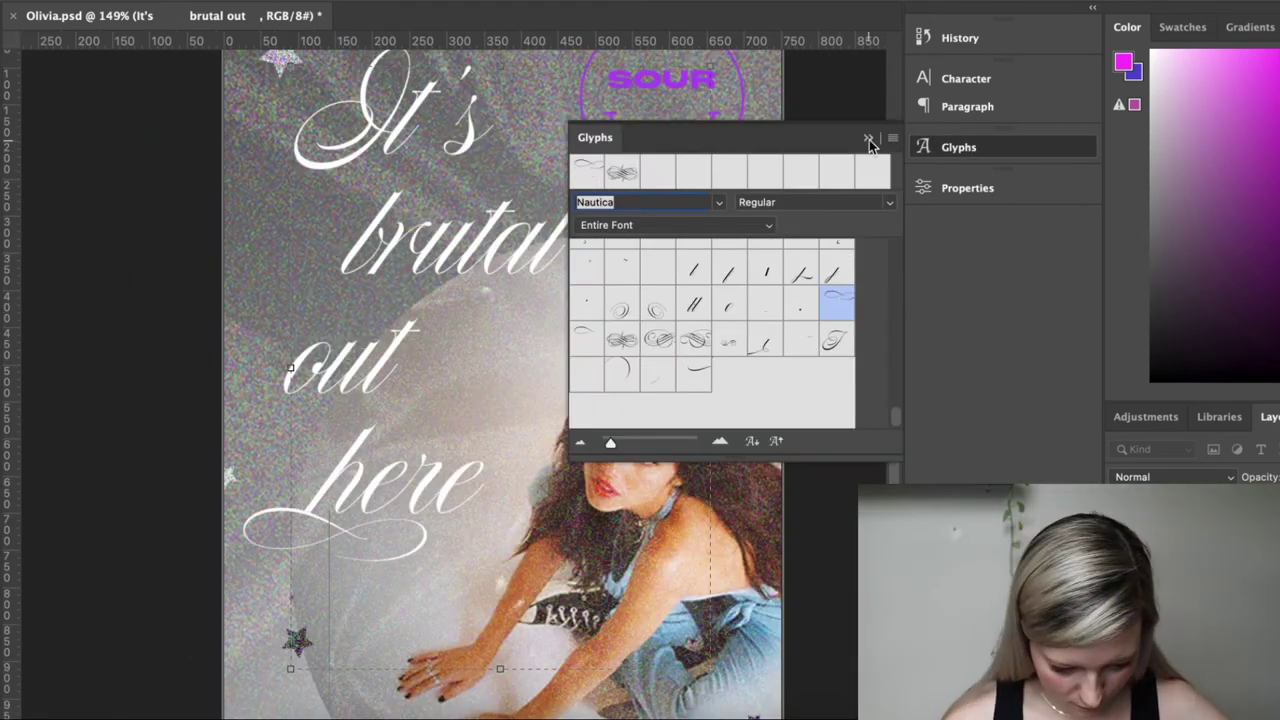
{"action": "left_click", "coordinate": [871, 134]}
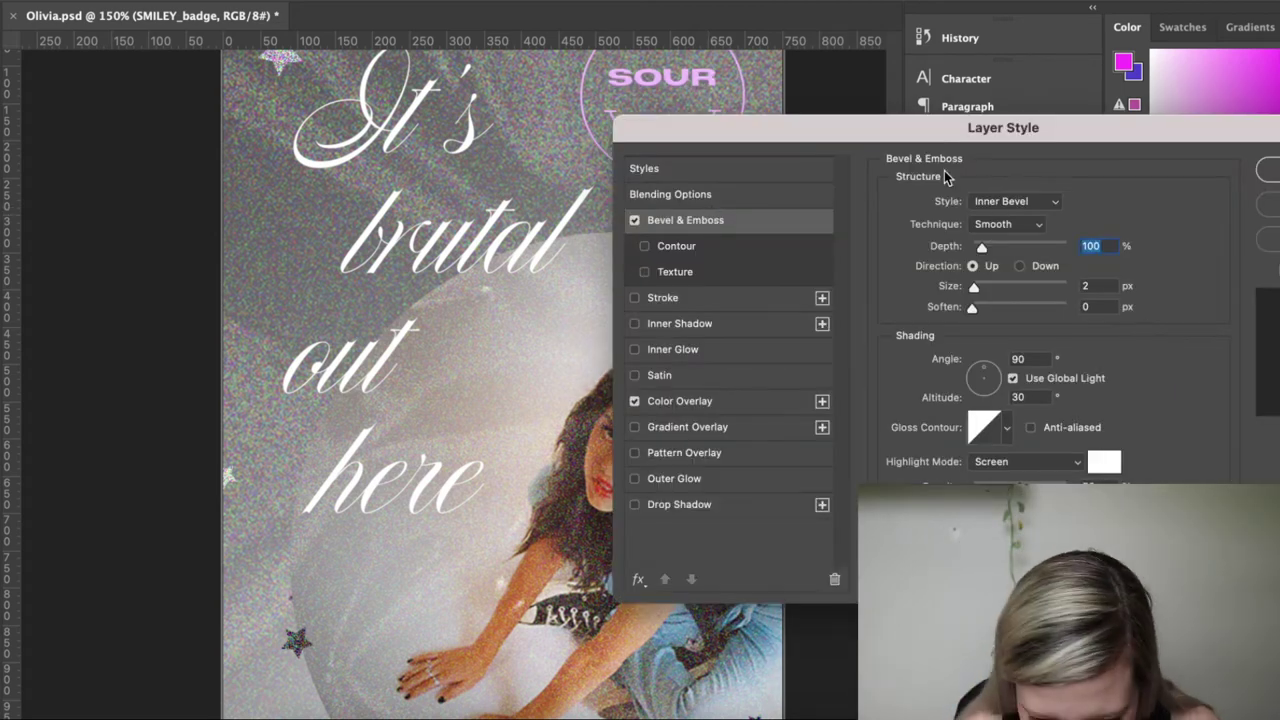
Give the SOUR badge an Inner Bevel with direction Up, raise the bevel depth and add an inner shadow
{"action": "left_click_drag", "start_coordinate": [946, 128], "coordinate": [944, 243]}
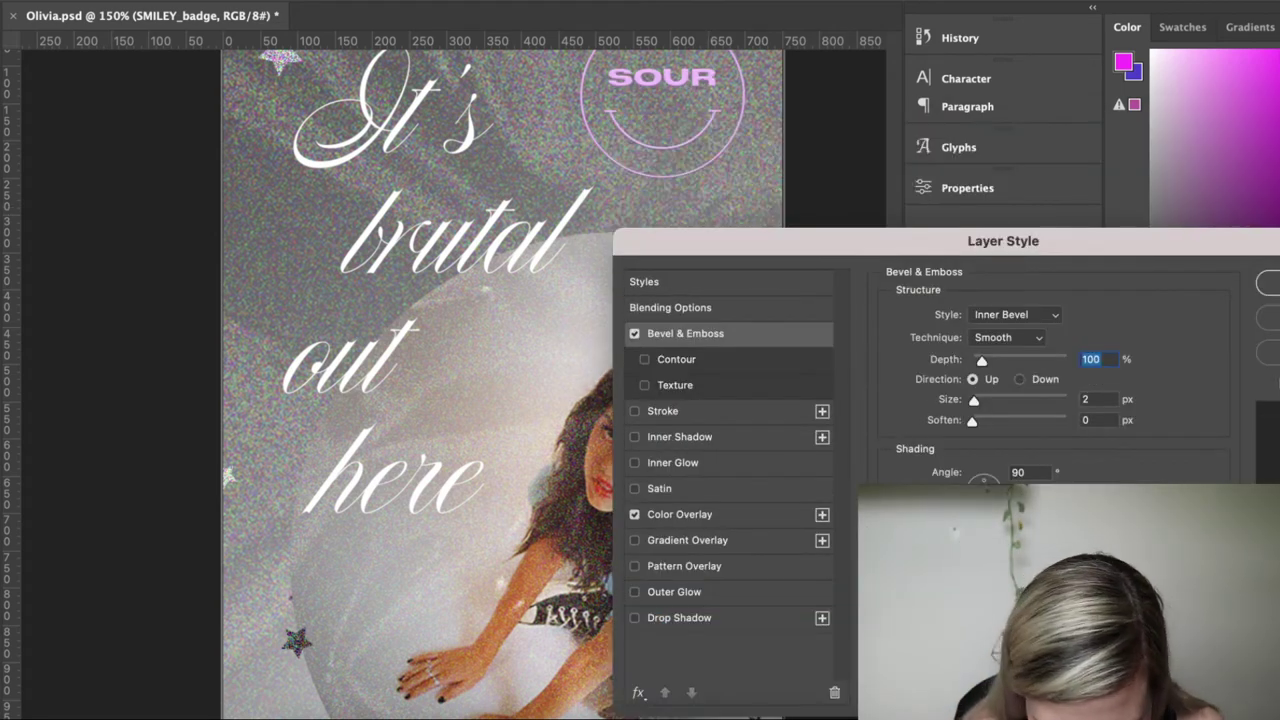
{"action": "left_click", "coordinate": [1270, 284]}
{"action": "scroll", "coordinate": [721, 142], "scroll_direction": "up", "scroll_amount": 5}
{"action": "scroll", "coordinate": [643, 237], "scroll_direction": "up", "scroll_amount": 5}
{"action": "right_click", "coordinate": [1208, 560]}
{"action": "left_click", "coordinate": [1252, 468]}
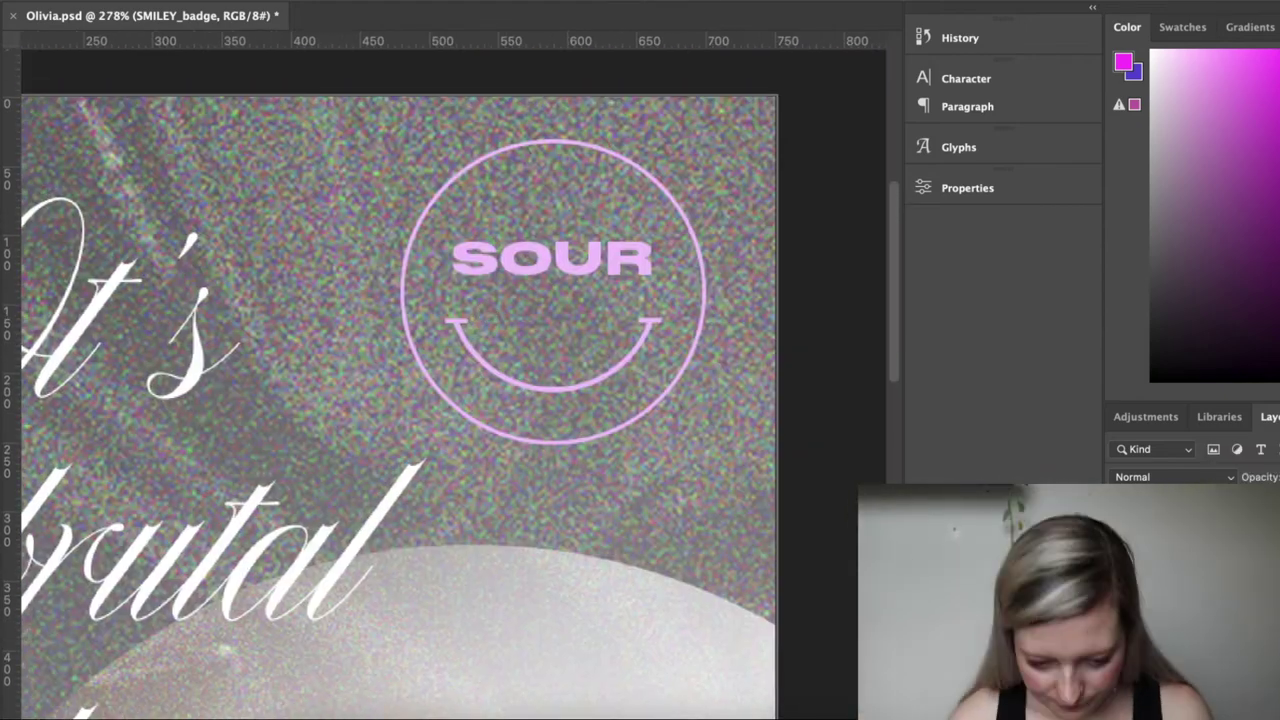
{"action": "left_click", "coordinate": [684, 334]}
{"action": "left_click", "coordinate": [645, 386]}
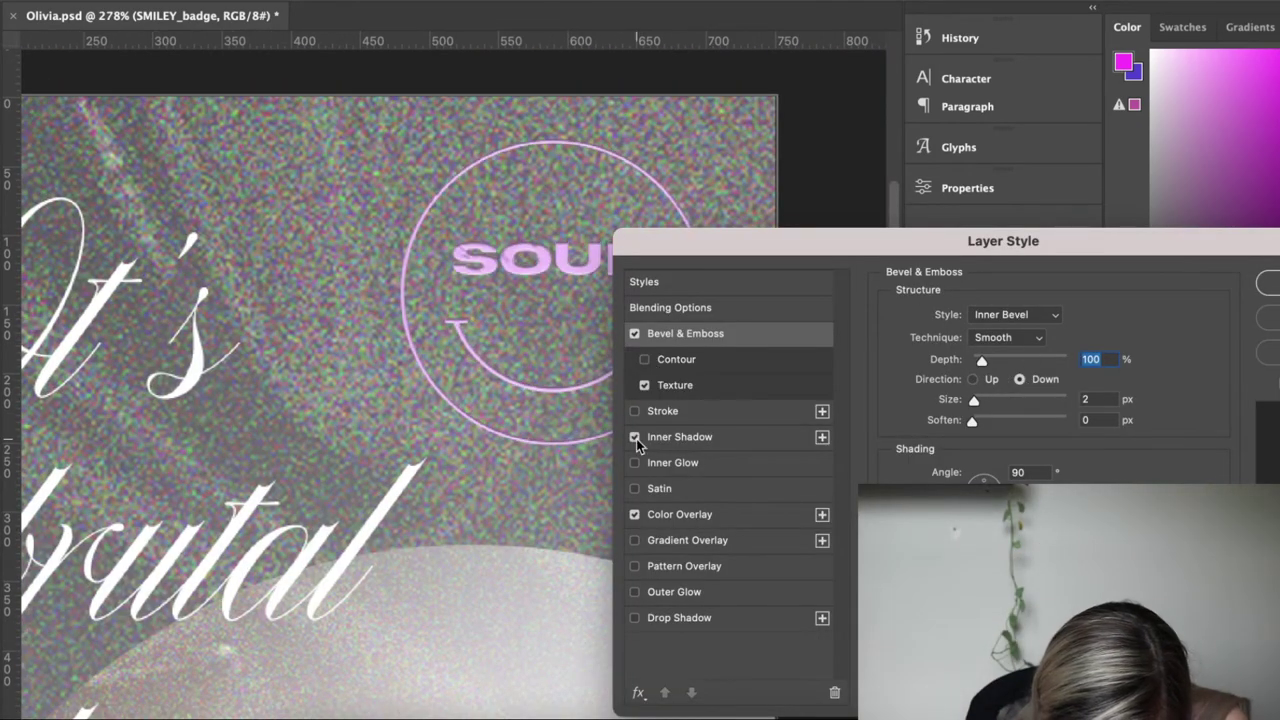
{"action": "mouse_move", "coordinate": [976, 400]}
{"action": "left_mouse_down"}
{"action": "mouse_move", "coordinate": [1004, 399]}
{"action": "mouse_move", "coordinate": [974, 399]}
{"action": "left_mouse_up"}
{"action": "left_click_drag", "start_coordinate": [982, 361], "coordinate": [1005, 366]}
{"action": "left_click", "coordinate": [973, 379]}
{"action": "left_click", "coordinate": [1270, 284]}
Replace the badge's inner shadow with a drop shadow at 35% opacity, 1 px distance, 0% spread and 2 px size
{"action": "scroll", "coordinate": [837, 337], "scroll_direction": "down", "scroll_amount": 4}
{"action": "right_click", "coordinate": [1208, 560]}
{"action": "left_click", "coordinate": [1252, 468]}
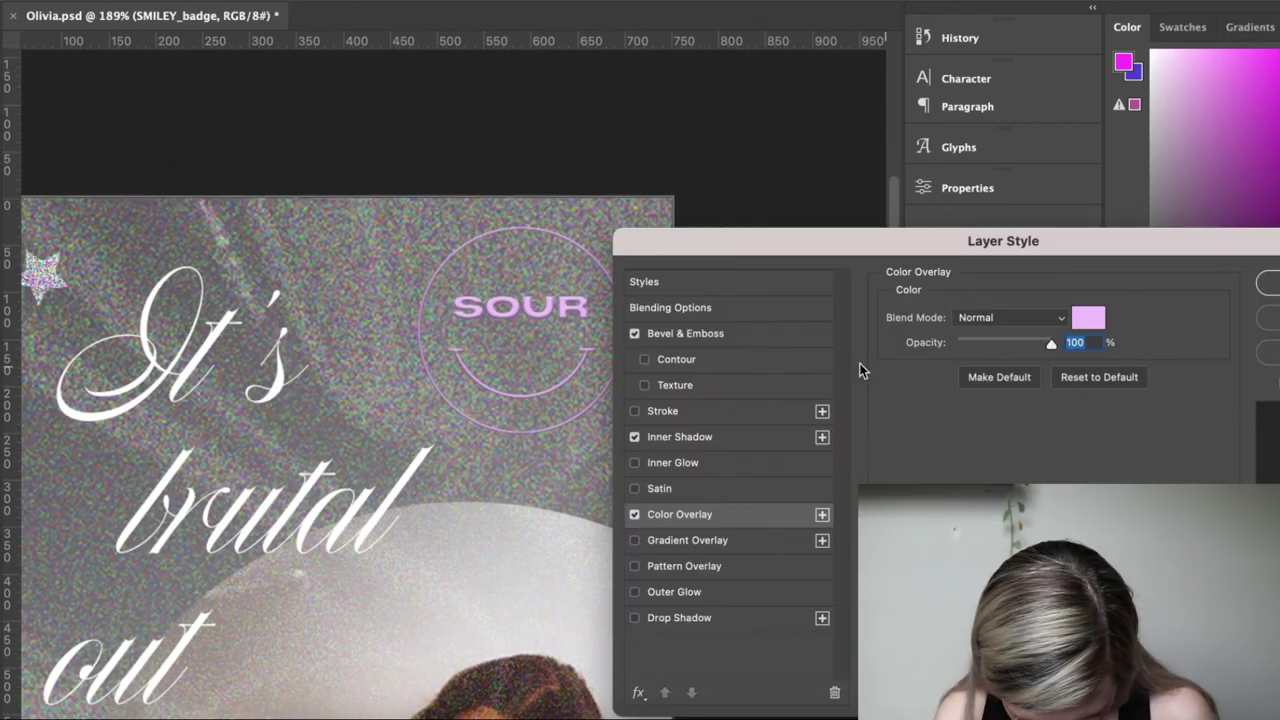
{"action": "left_click", "coordinate": [693, 618]}
{"action": "left_click_drag", "start_coordinate": [957, 404], "coordinate": [957, 404]}
{"action": "left_click", "coordinate": [635, 437]}
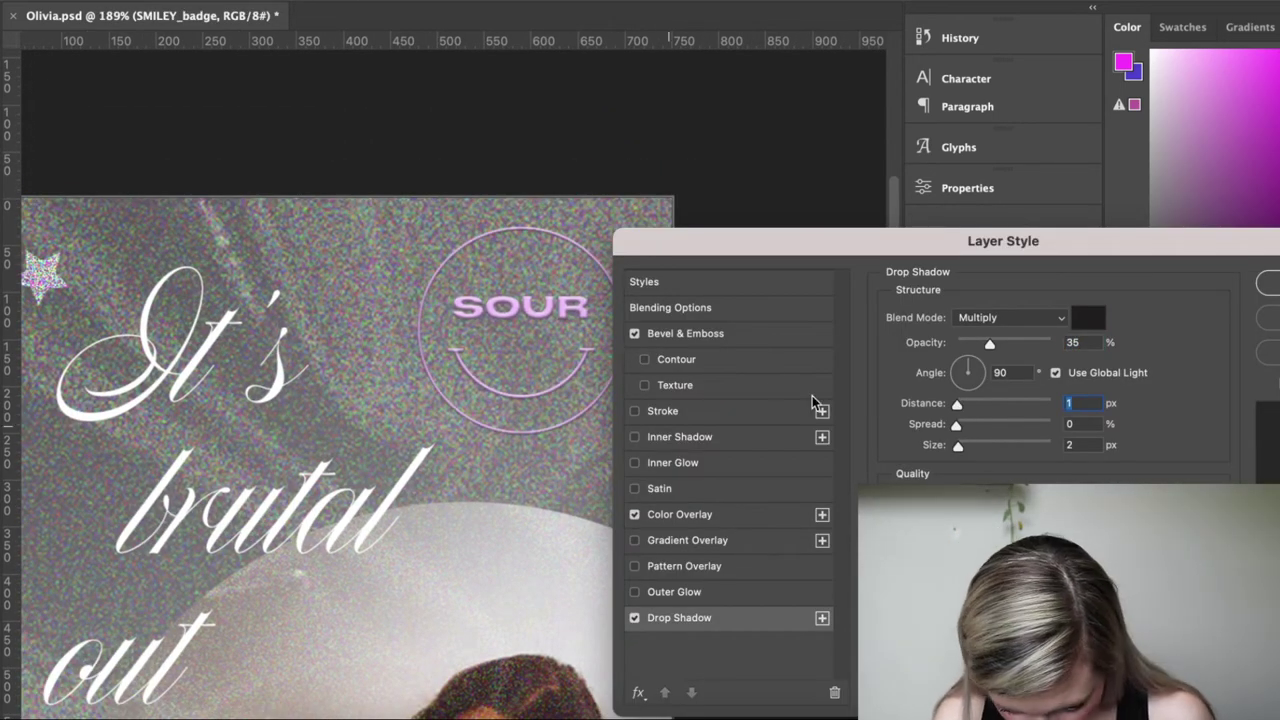
{"action": "left_click", "coordinate": [957, 424]}
{"action": "key", "text": "Return"}
{"action": "scroll", "coordinate": [749, 209], "scroll_direction": "down", "scroll_amount": 4}
{"action": "left_click", "coordinate": [1208, 600]}
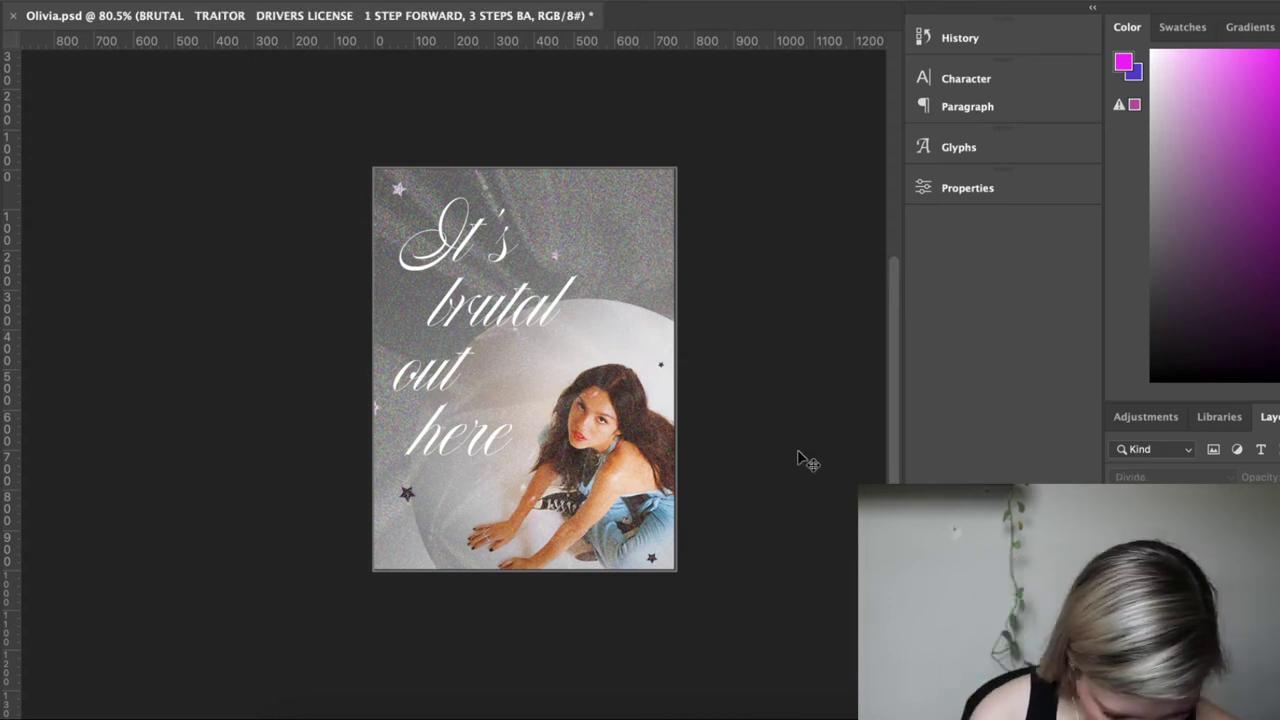
{"action": "left_click", "coordinate": [3, 456]}
{"action": "left_click_drag", "start_coordinate": [499, 326], "coordinate": [648, 475]}
{"action": "key", "text": "Escape"}
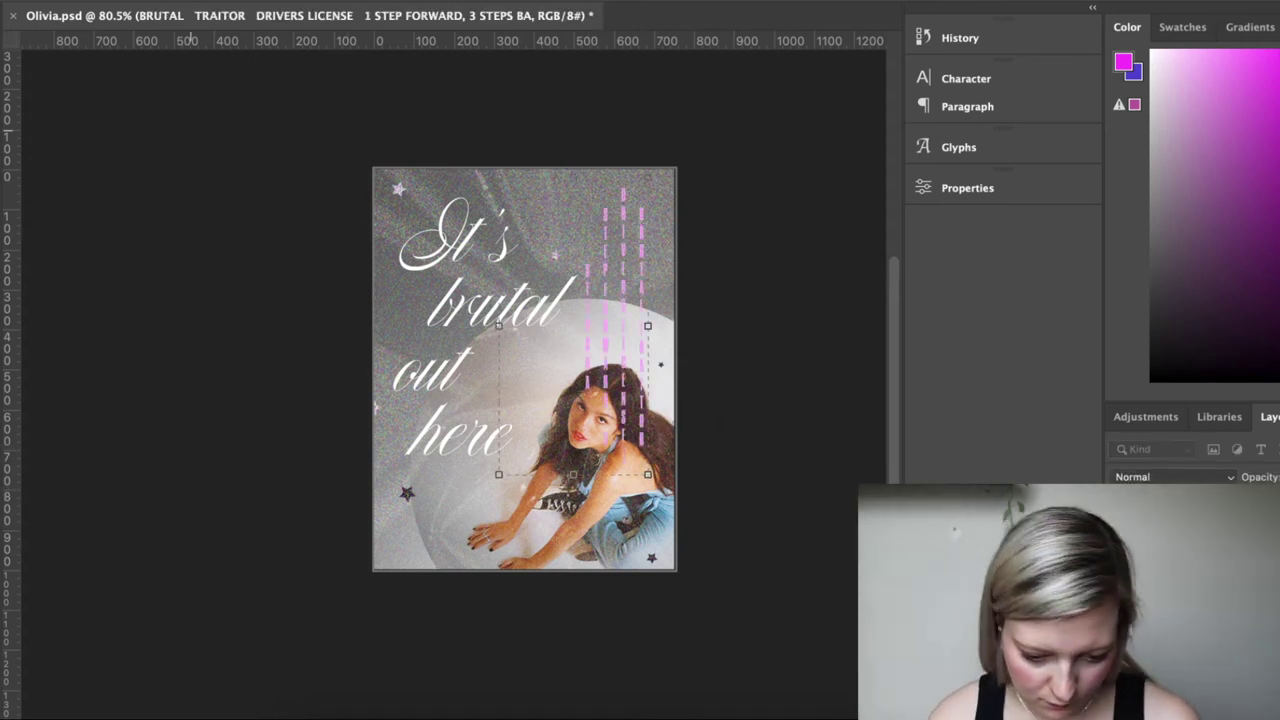
{"action": "left_click", "coordinate": [3, 40]}
{"action": "key", "text": "Delete"}
Create a paragraph text box at the poster's upper right reading "BRUTAL TRAITOR DRIVERS LICENSE 1 STEP FORWARD, 3 STEPS BACK" and narrow it to the poster's edge
{"action": "left_click", "coordinate": [3, 456]}
{"action": "left_click_drag", "start_coordinate": [547, 235], "coordinate": [738, 422]}
{"action": "type", "text": "BRUTAL   TRAITOR   DRIVERS LICENSE   1 STEP FORWARD, 3 STEPS BA"}
{"action": "left_click_drag", "start_coordinate": [738, 328], "coordinate": [667, 328]}
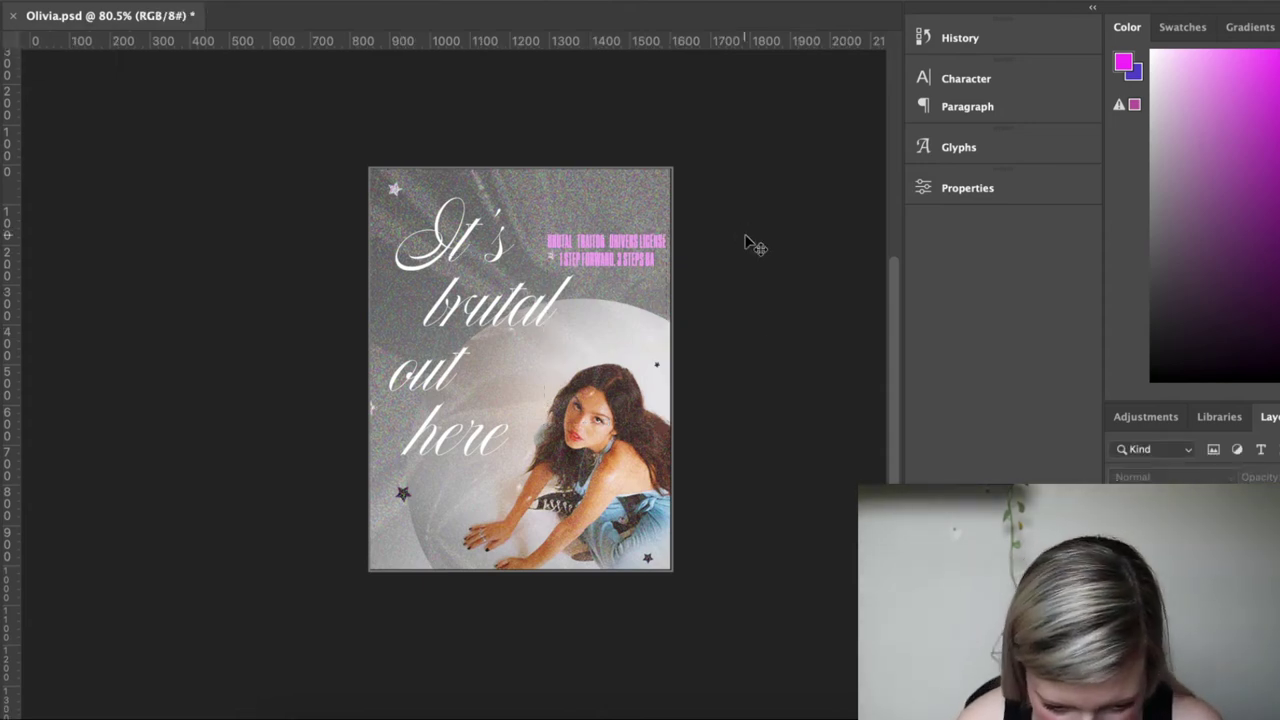
{"action": "scroll", "coordinate": [694, 306], "scroll_direction": "up", "scroll_amount": 5}
{"action": "type", "text": "CK"}
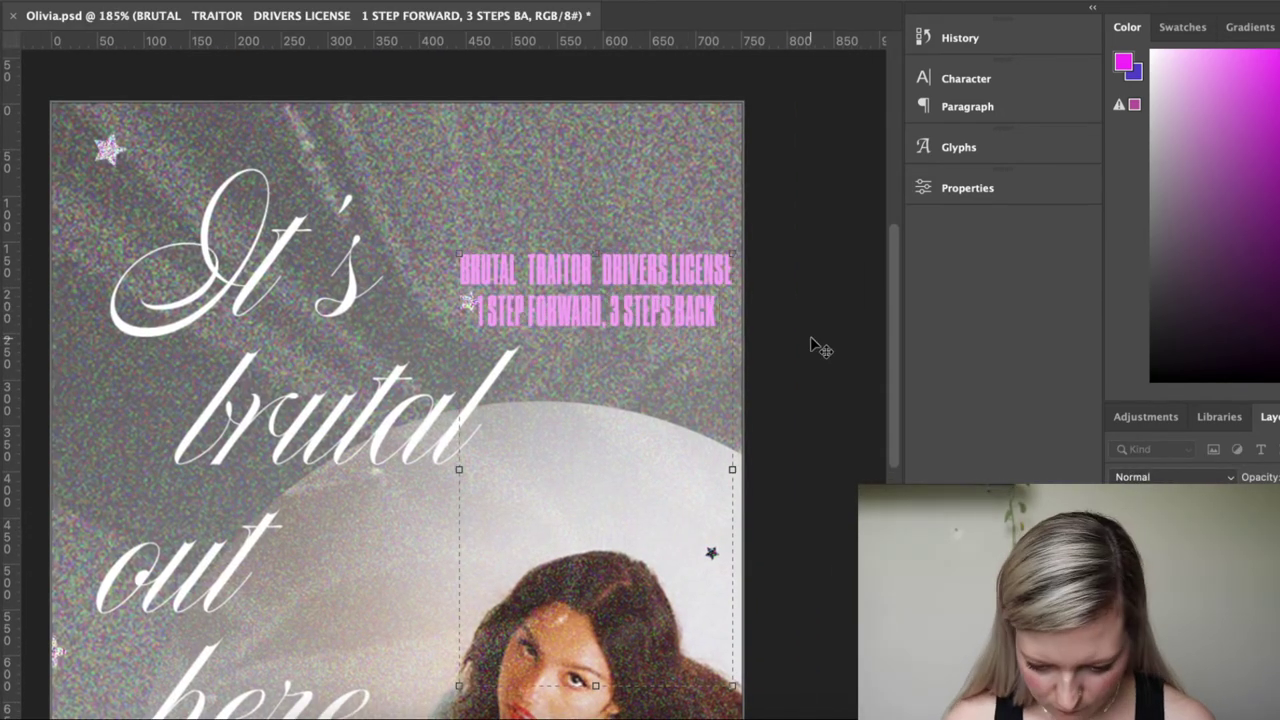
Continue the track list on a new line with "DEJA VU GOOD 4 U ENOUGH FOR YOU HAPPIER JEALOUSYFAVORITE CRIME HOPE UR OK"
{"action": "key", "text": "Return"}
{"action": "type", "text": "DEJA VU GOOD 4 U"}
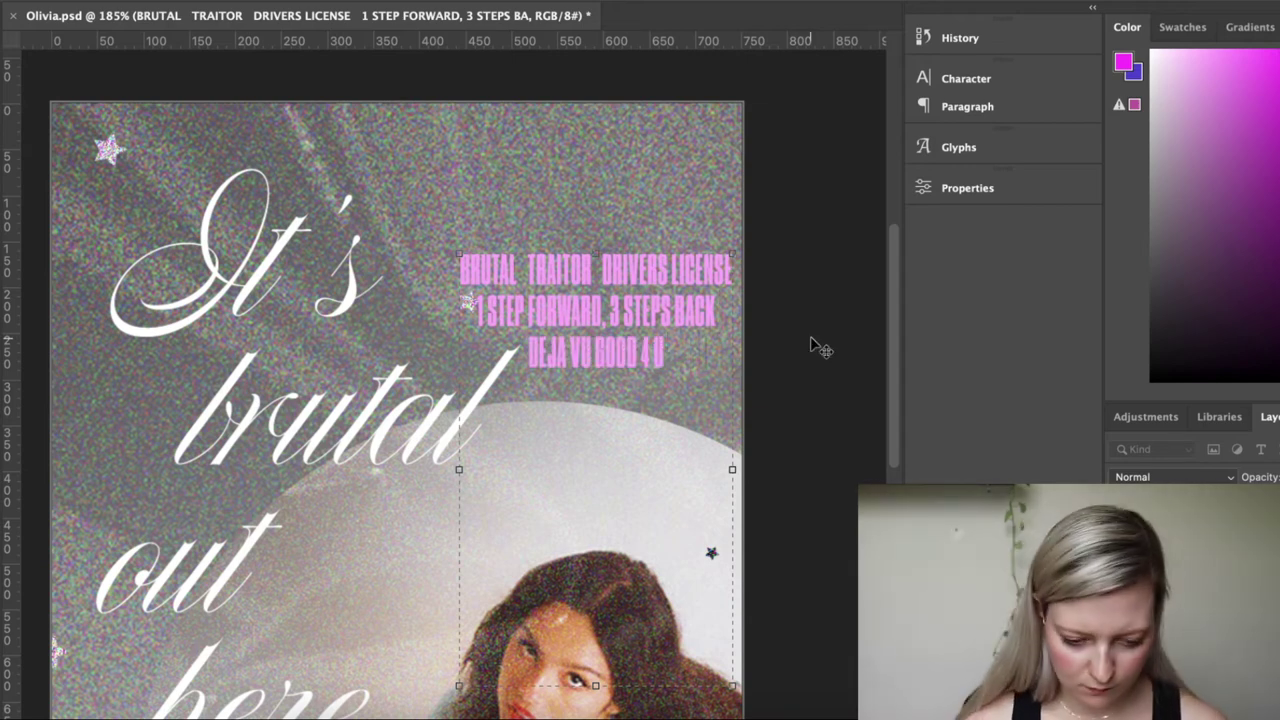
{"action": "type", "text": " ENough for you"}
{"action": "key", "text": "BackSpace"}
{"action": "key", "text": "BackSpace"}
{"action": "key", "text": "BackSpace"}
{"action": "key", "text": "BackSpace"}
{"action": "key", "text": "BackSpace"}
{"action": "key", "text": "BackSpace"}
{"action": "key", "text": "BackSpace"}
{"action": "key", "text": "BackSpace"}
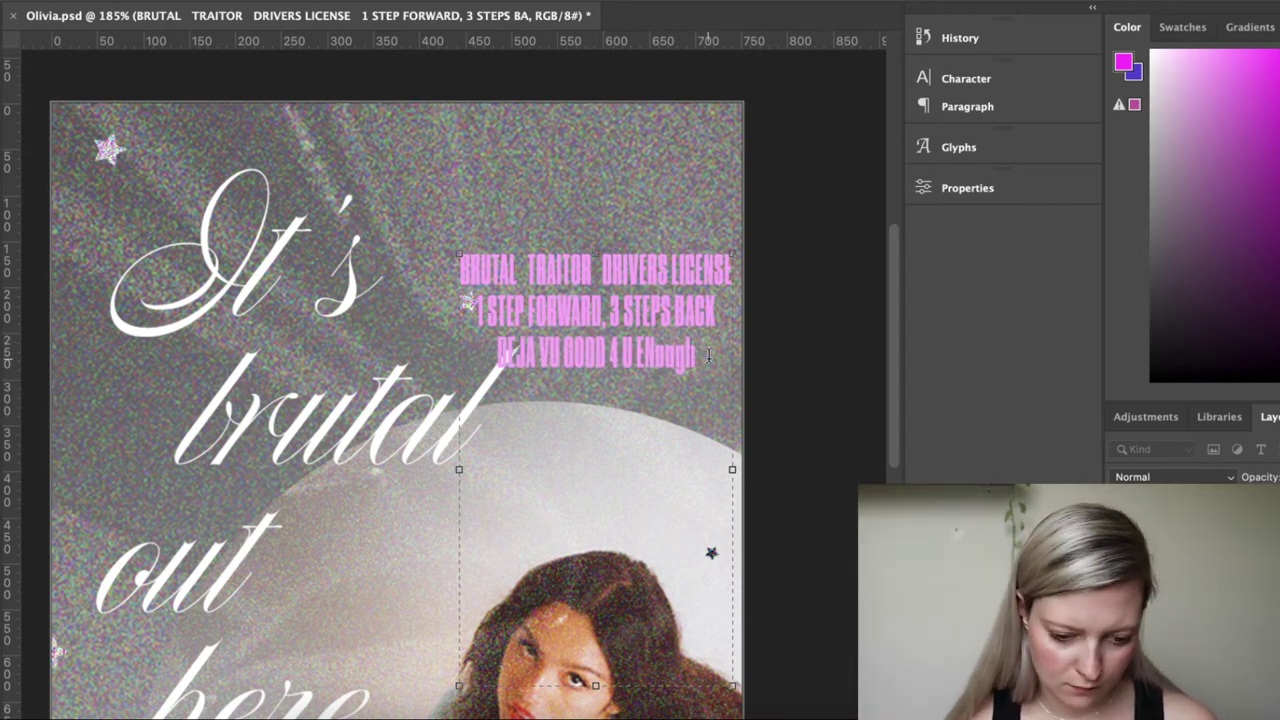
{"action": "key", "text": "BackSpace"}
{"action": "key", "text": "BackSpace"}
{"action": "key", "text": "BackSpace"}
{"action": "key", "text": "BackSpace"}
{"action": "type", "text": "OUGH FOR YOU HAPPIER J"}
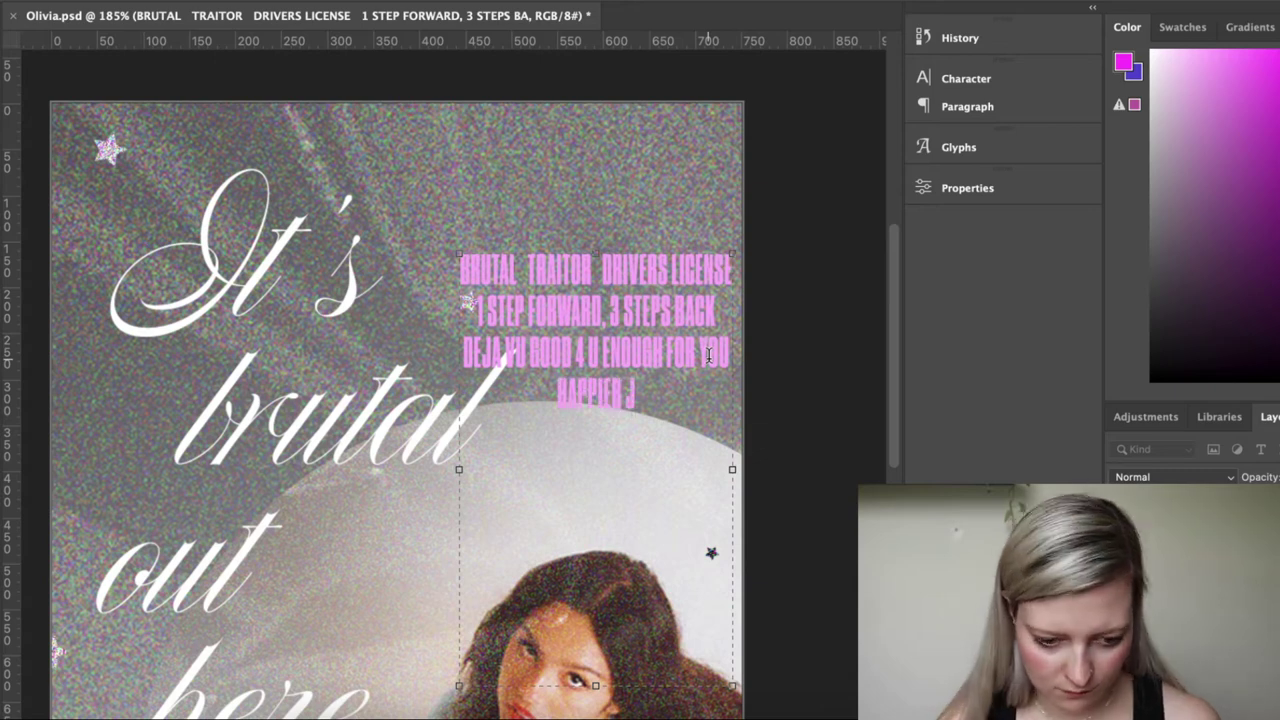
{"action": "type", "text": "EALOUSYFAVORITE CRIME HOPE UR OK"}
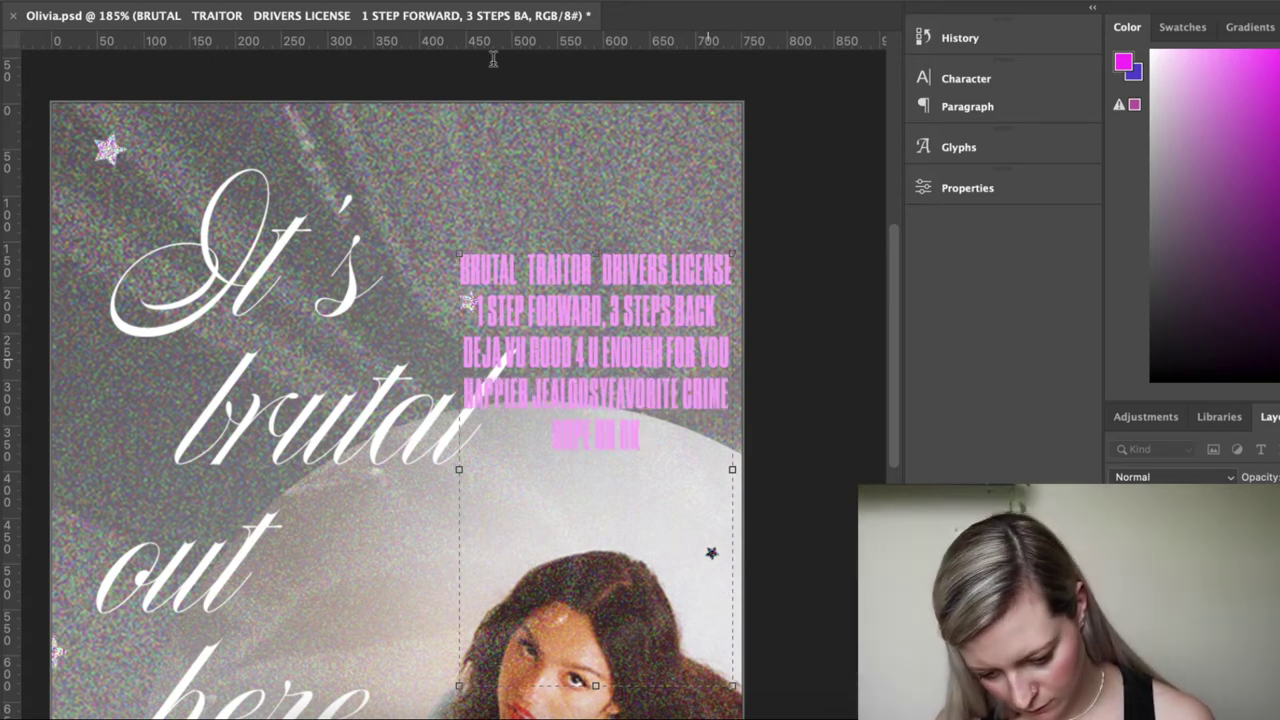
Recolour the entire track-list text from pink to light green
{"action": "triple_click", "coordinate": [634, 366]}
{"action": "double_click", "coordinate": [630, 354]}
{"action": "left_click", "coordinate": [650, 2]}
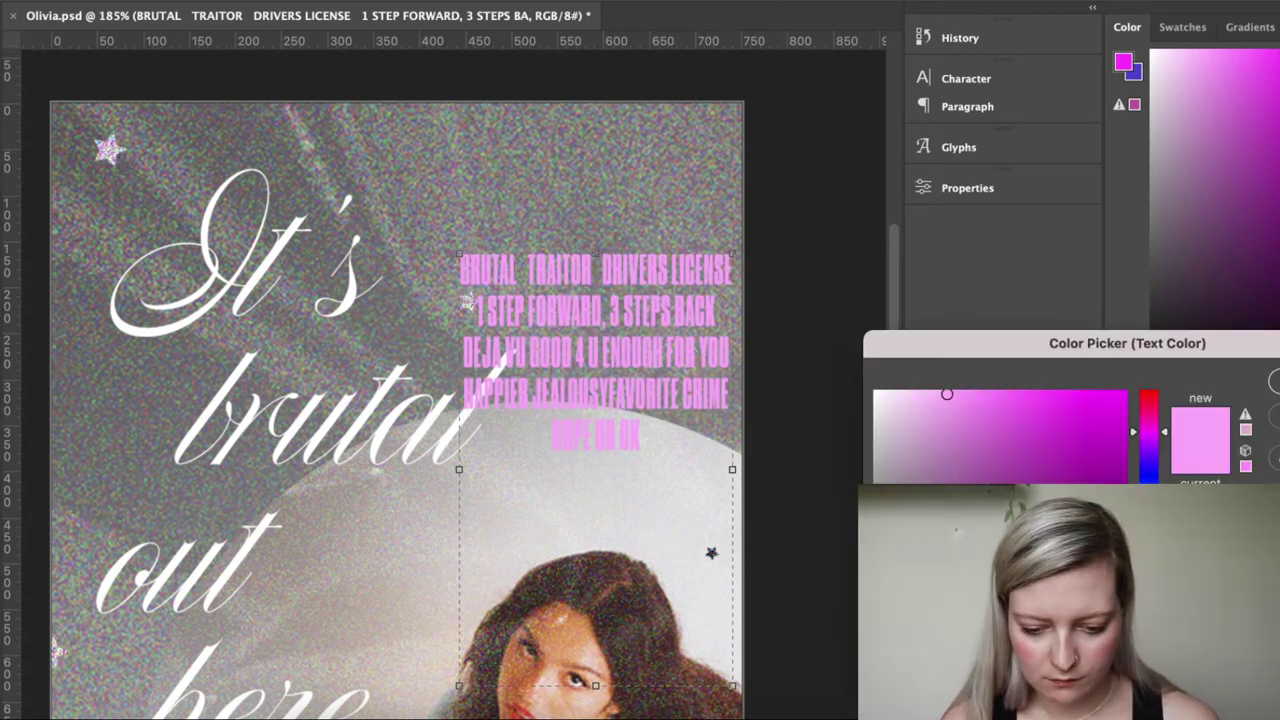
{"action": "left_click", "coordinate": [1149, 567]}
{"action": "key", "text": "Return"}
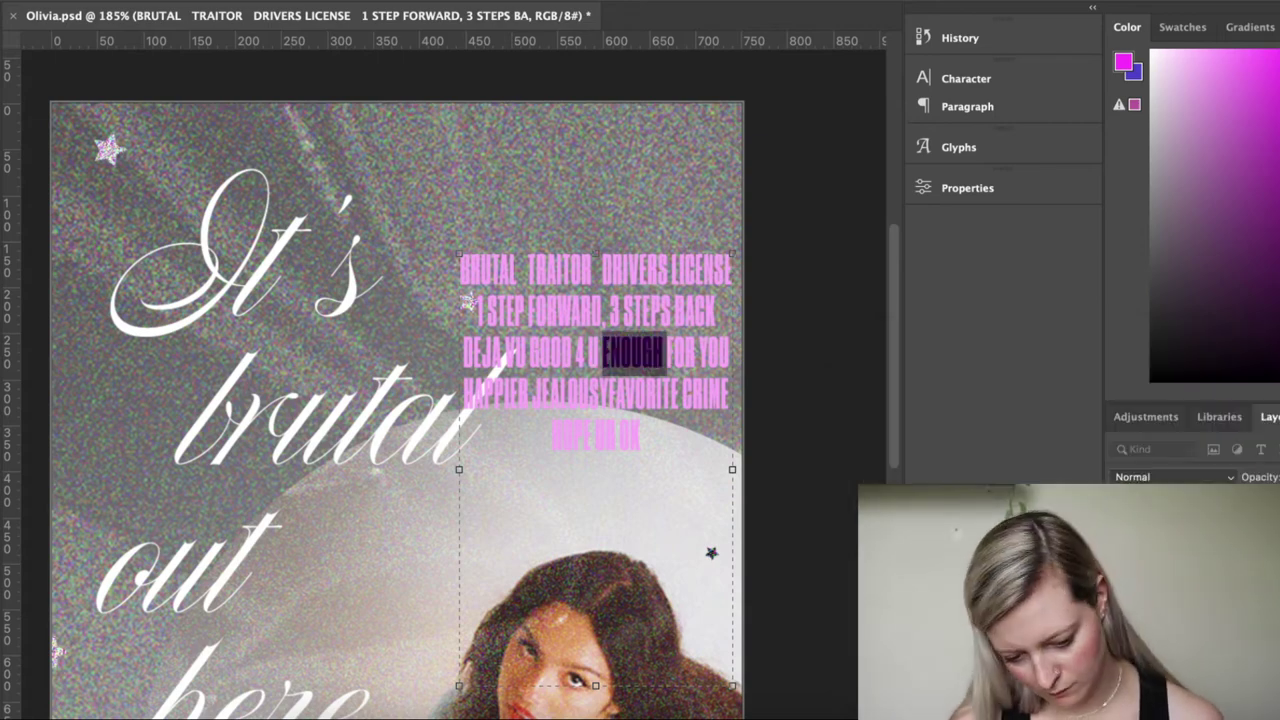
{"action": "triple_click", "coordinate": [560, 308]}
{"action": "left_click", "coordinate": [650, 2]}
{"action": "left_click", "coordinate": [631, 352]}
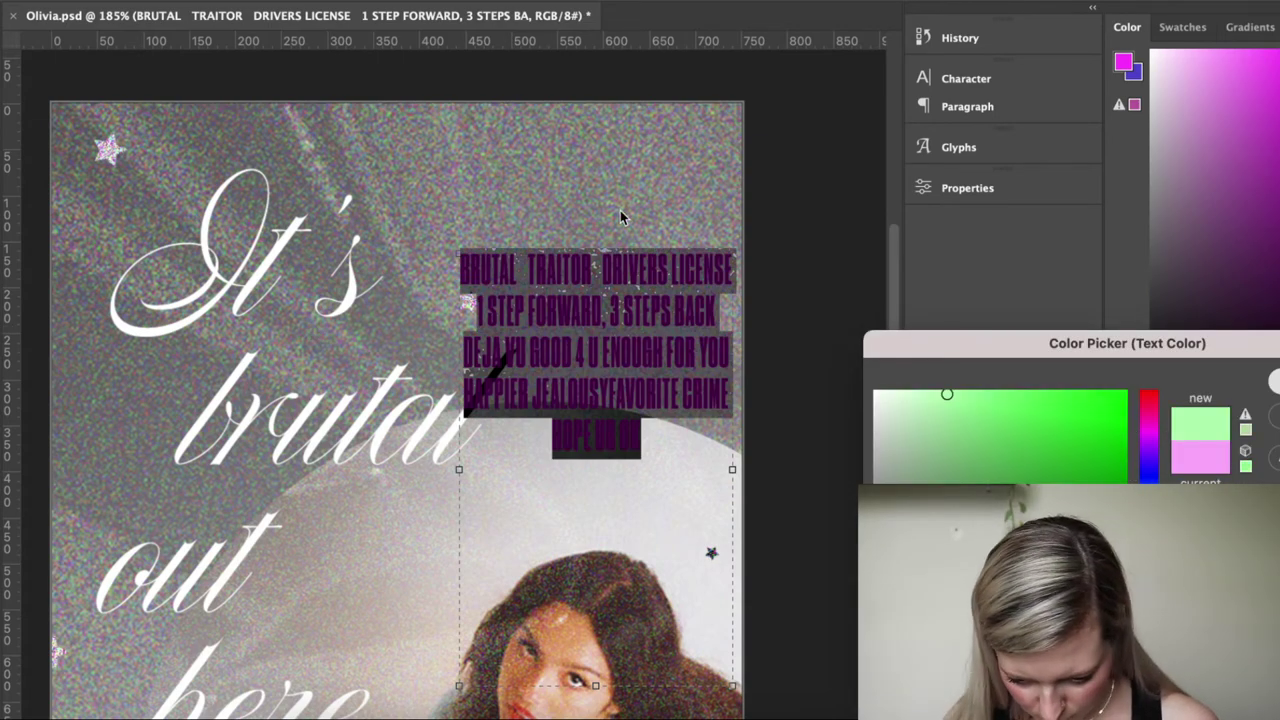
{"action": "key", "text": "Return"}
Move the green track-list text up and slightly left, into the poster's upper-right corner
{"action": "left_click", "coordinate": [2, 42]}
{"action": "left_click_drag", "start_coordinate": [671, 180], "coordinate": [646, 89]}
{"action": "left_click", "coordinate": [825, 242]}
{"action": "scroll", "coordinate": [610, 260], "scroll_direction": "down", "scroll_amount": 5}
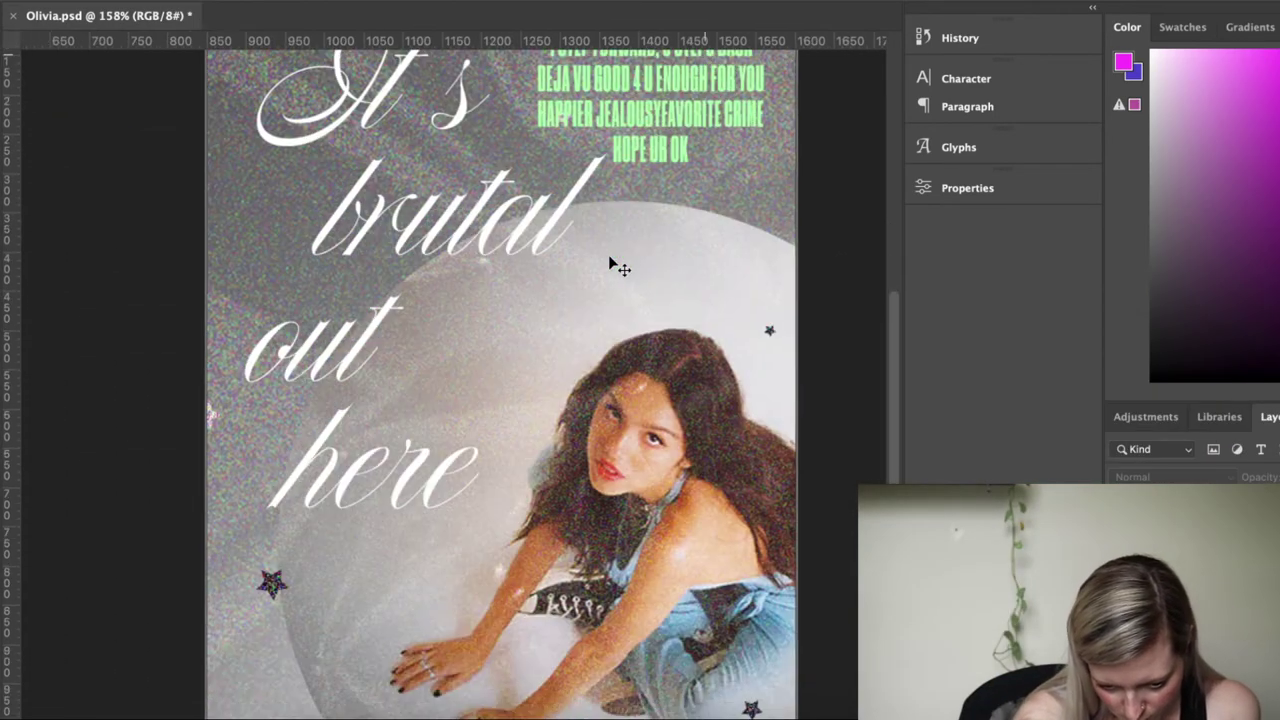
Widen the track-list text box past the poster's right edge and increase the size of its text
{"action": "scroll", "coordinate": [615, 252], "scroll_direction": "up", "scroll_amount": 4}
{"action": "double_click", "coordinate": [623, 245]}
{"action": "left_click_drag", "start_coordinate": [813, 320], "coordinate": [840, 320]}
{"action": "key", "text": "super+shift+period"}
{"action": "key", "text": "super+shift+period"}
{"action": "key", "text": "super+shift+period"}
{"action": "key", "text": "super+shift+period"}
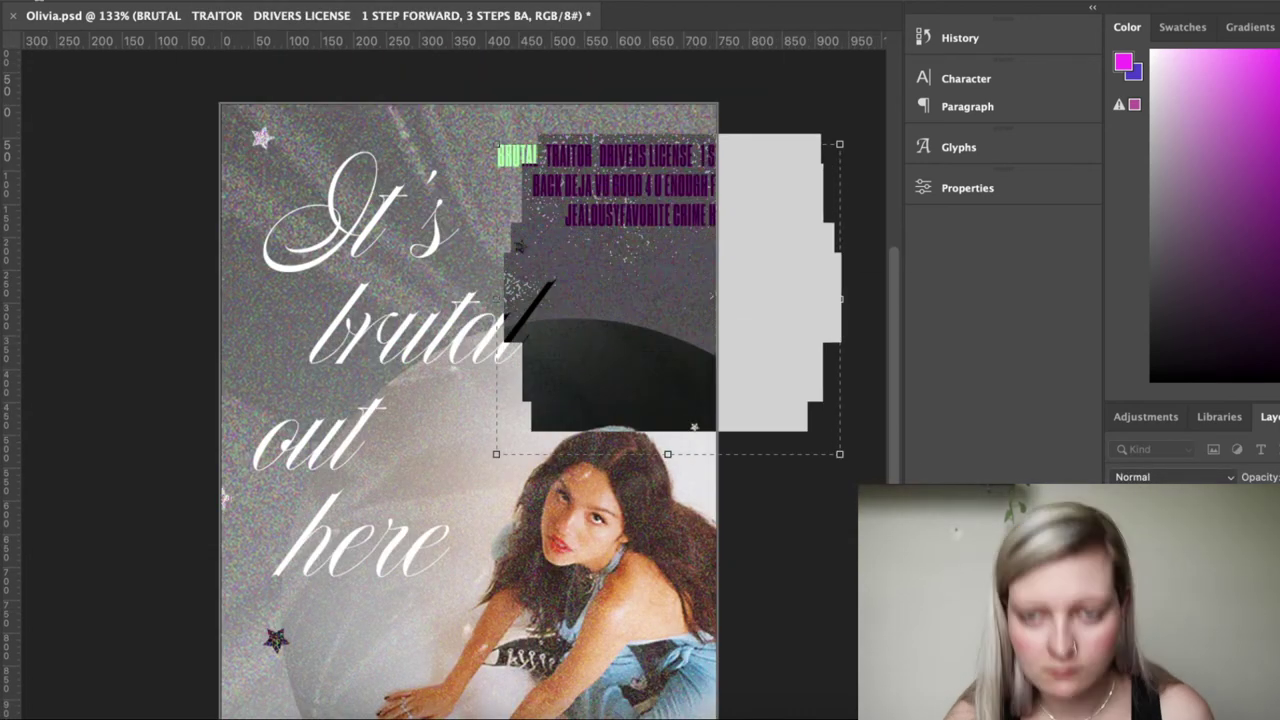
Enlarge the track-list text to 95 pt, adjust its leading and shift the text block up
{"action": "left_click", "coordinate": [2, 42]}
{"action": "left_click", "coordinate": [117, 154]}
{"action": "double_click", "coordinate": [671, 222]}
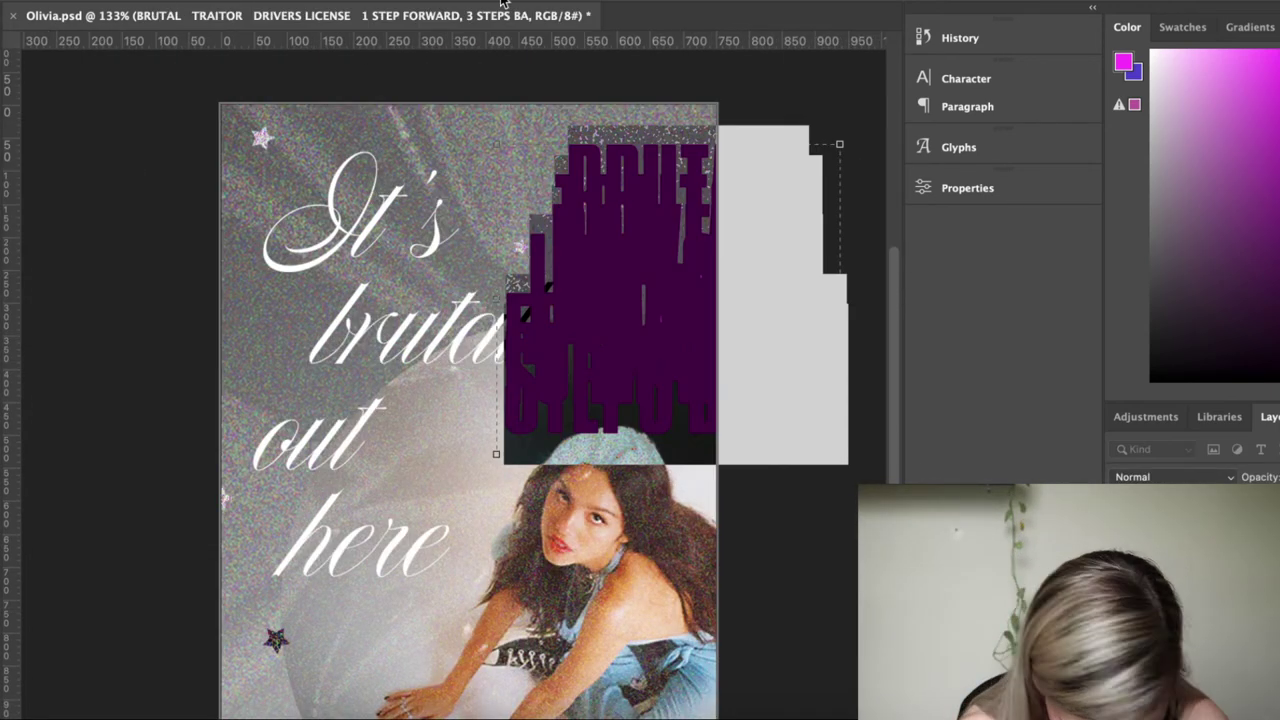
{"action": "left_click_drag", "start_coordinate": [503, 2], "coordinate": [460, 2]}
{"action": "double_click", "coordinate": [979, 82]}
{"action": "left_click", "coordinate": [966, 79]}
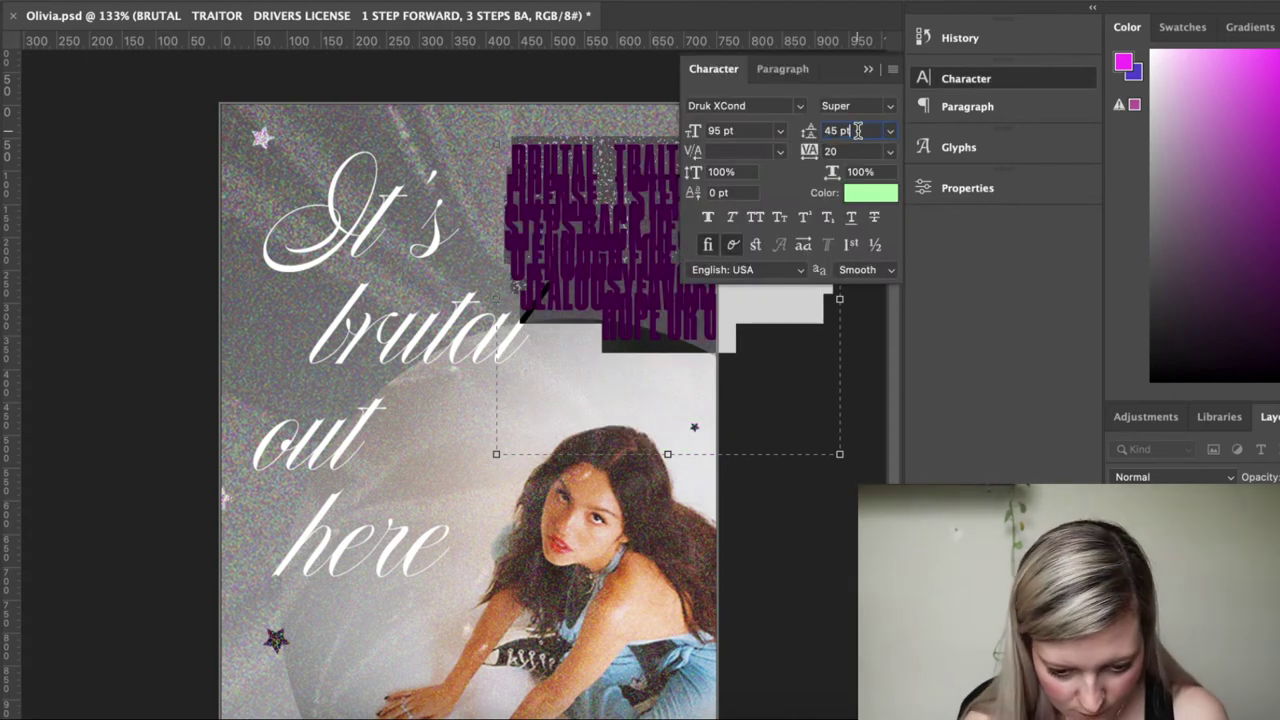
{"action": "left_click", "coordinate": [920, 77]}
{"action": "left_click_drag", "start_coordinate": [663, 165], "coordinate": [663, 109]}
{"action": "left_click", "coordinate": [769, 392]}
Delete the enlarged green track-list text layer
{"action": "scroll", "coordinate": [769, 392], "scroll_direction": "down", "scroll_amount": 4}
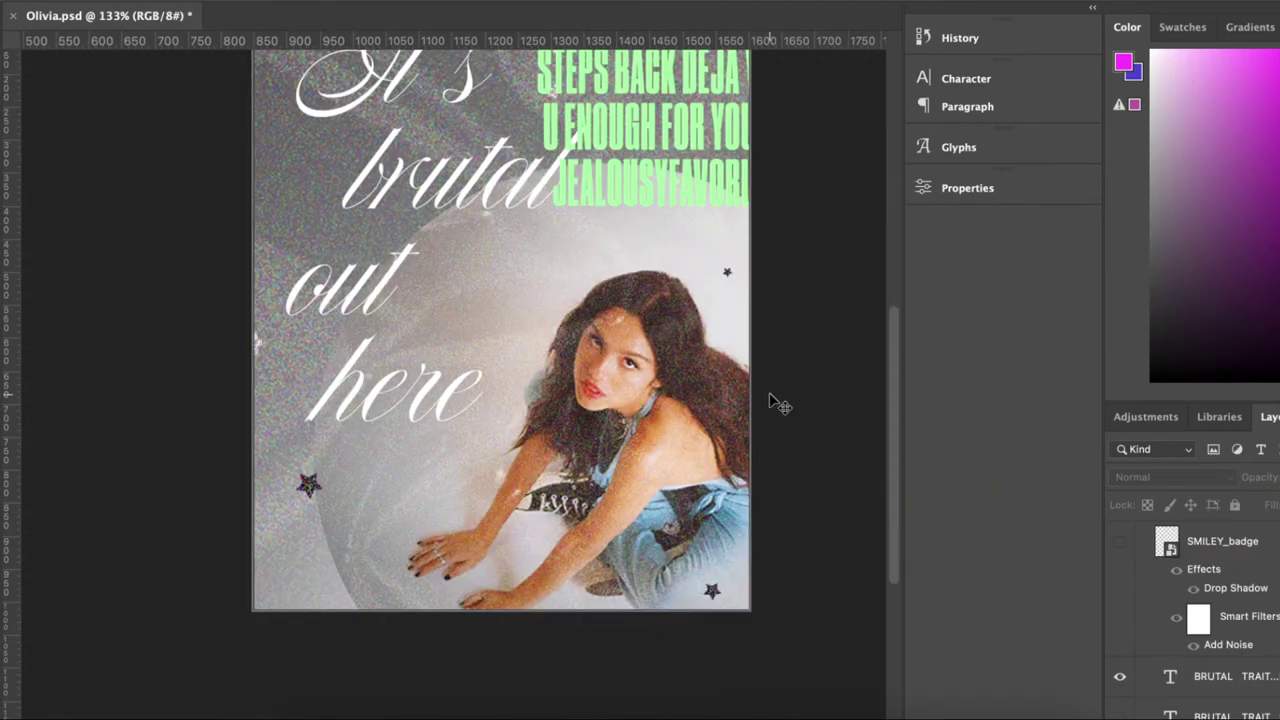
{"action": "scroll", "coordinate": [769, 392], "scroll_direction": "up", "scroll_amount": 6}
{"action": "left_click", "coordinate": [1262, 677]}
{"action": "key", "text": "Delete"}
Recolour the two-line track list along the poster's lower edge so it appears light green, keeping its Divide blend mode
{"action": "scroll", "coordinate": [876, 495], "scroll_direction": "down", "scroll_amount": 6}
{"action": "double_click", "coordinate": [1170, 677]}
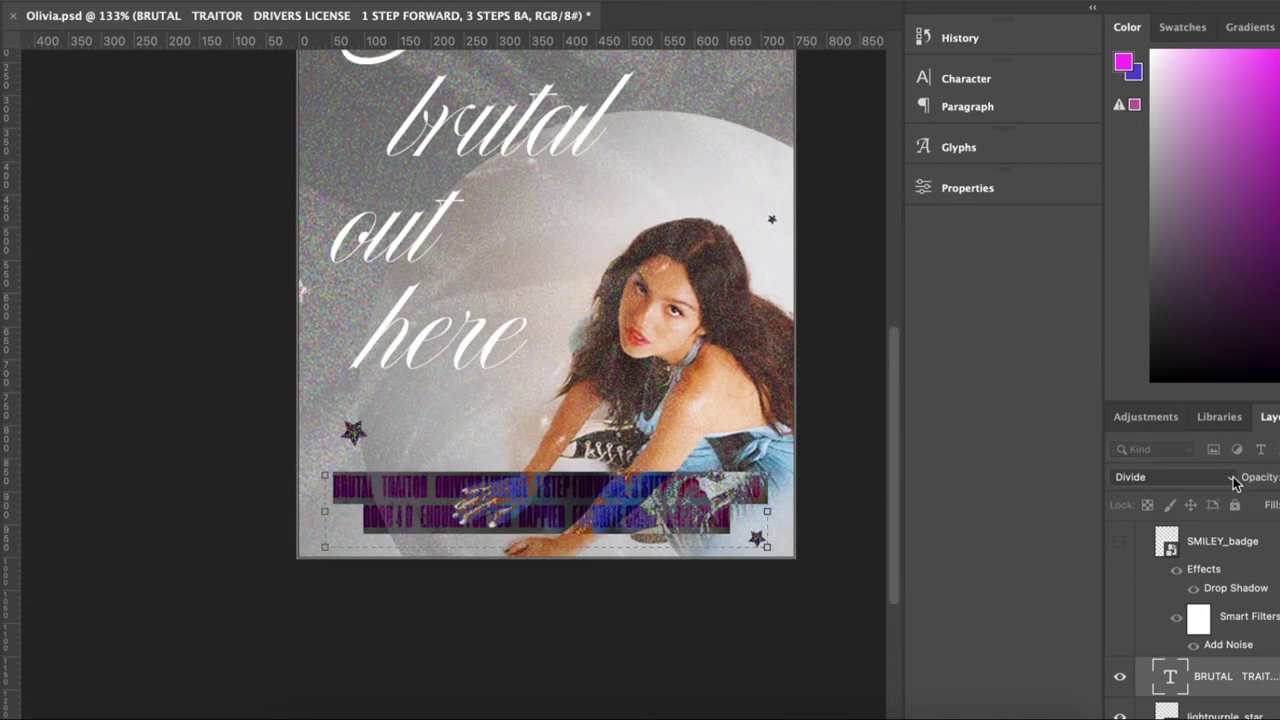
{"action": "left_click", "coordinate": [763, 436]}
{"action": "left_click", "coordinate": [868, 496]}
{"action": "left_click", "coordinate": [1225, 676]}
{"action": "left_click", "coordinate": [1160, 477]}
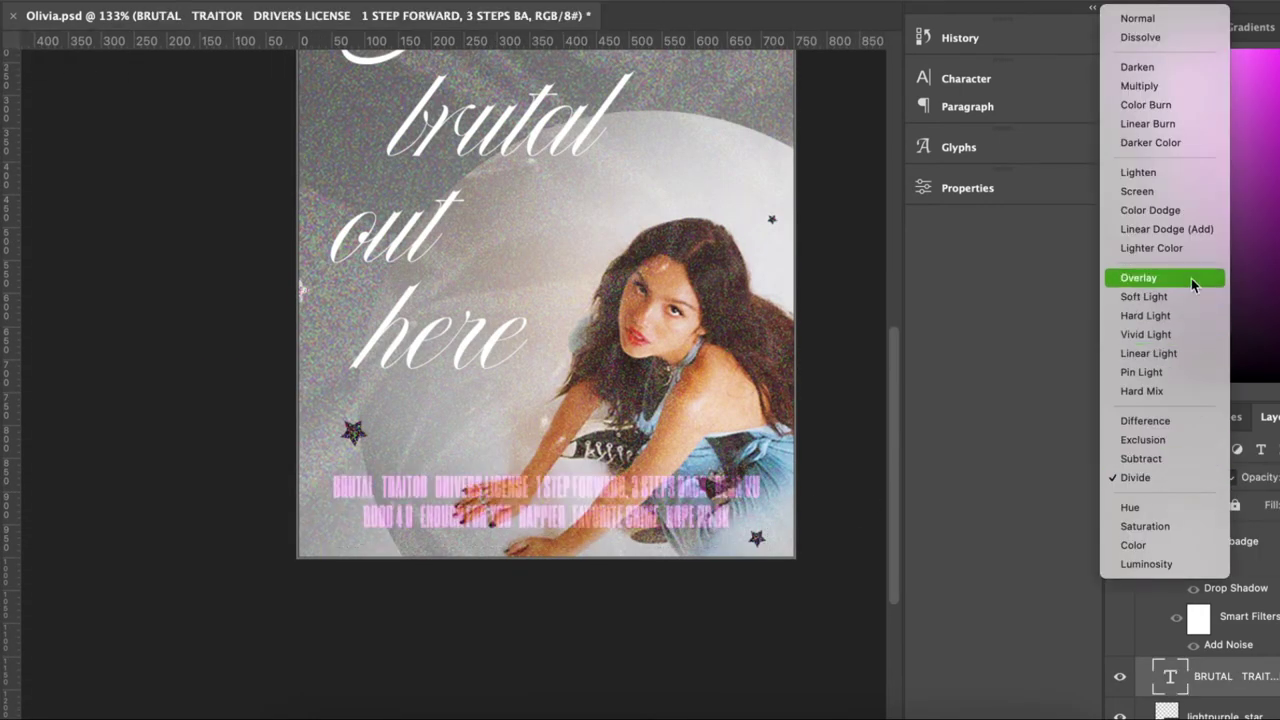
{"action": "left_click", "coordinate": [1143, 477]}
{"action": "left_click", "coordinate": [220, 260]}
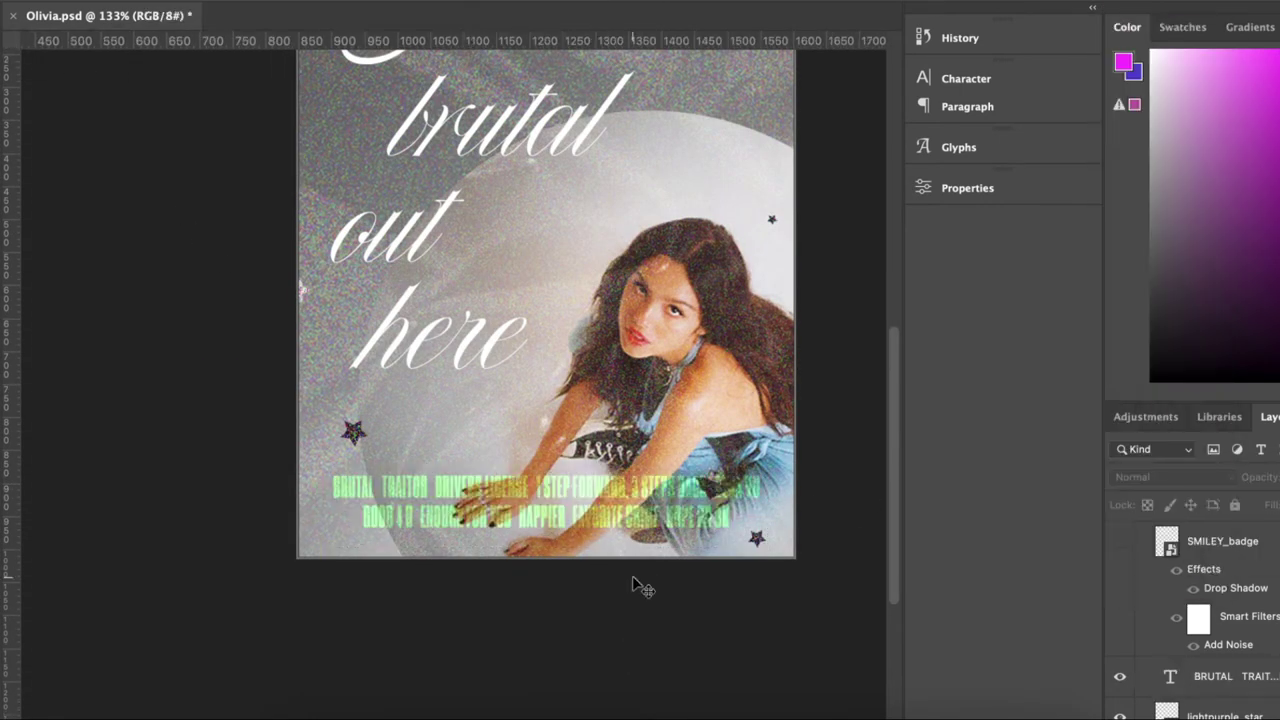
Add a layer mask to the lower track-list text and paint it black where the letters cross the woman's forearm
{"action": "scroll", "coordinate": [634, 583], "scroll_direction": "up", "scroll_amount": 3}
{"action": "left_click", "coordinate": [1225, 677]}
{"action": "left_click", "coordinate": [1235, 717]}
{"action": "scroll", "coordinate": [668, 492], "scroll_direction": "up", "scroll_amount": 2}
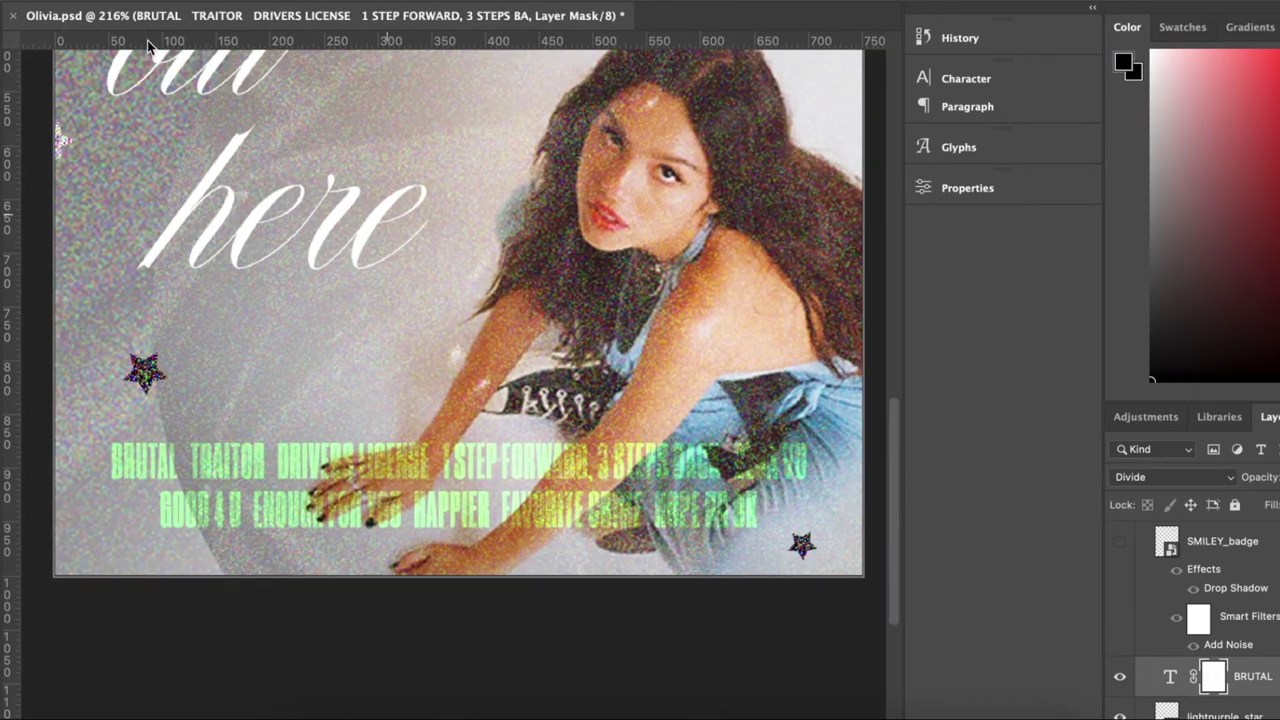
{"action": "left_click", "coordinate": [12, 2]}
{"action": "key", "text": "Return"}
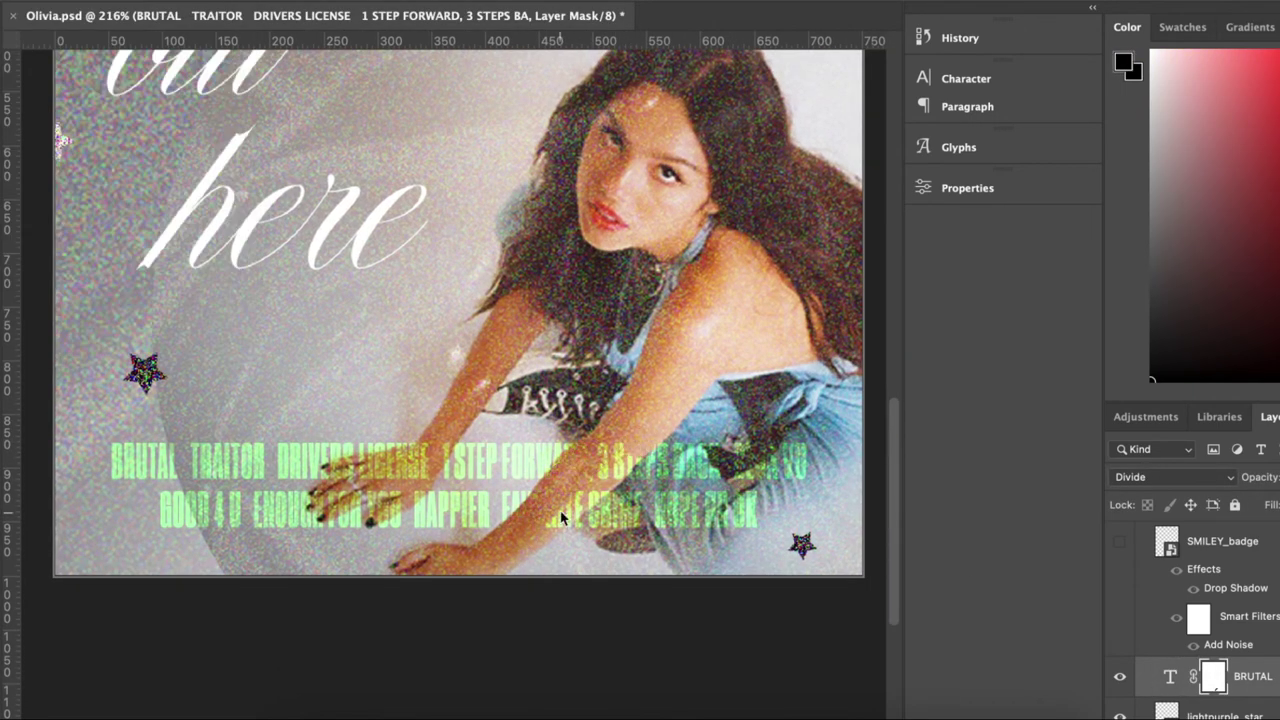
{"action": "left_click_drag", "start_coordinate": [561, 516], "coordinate": [595, 458]}
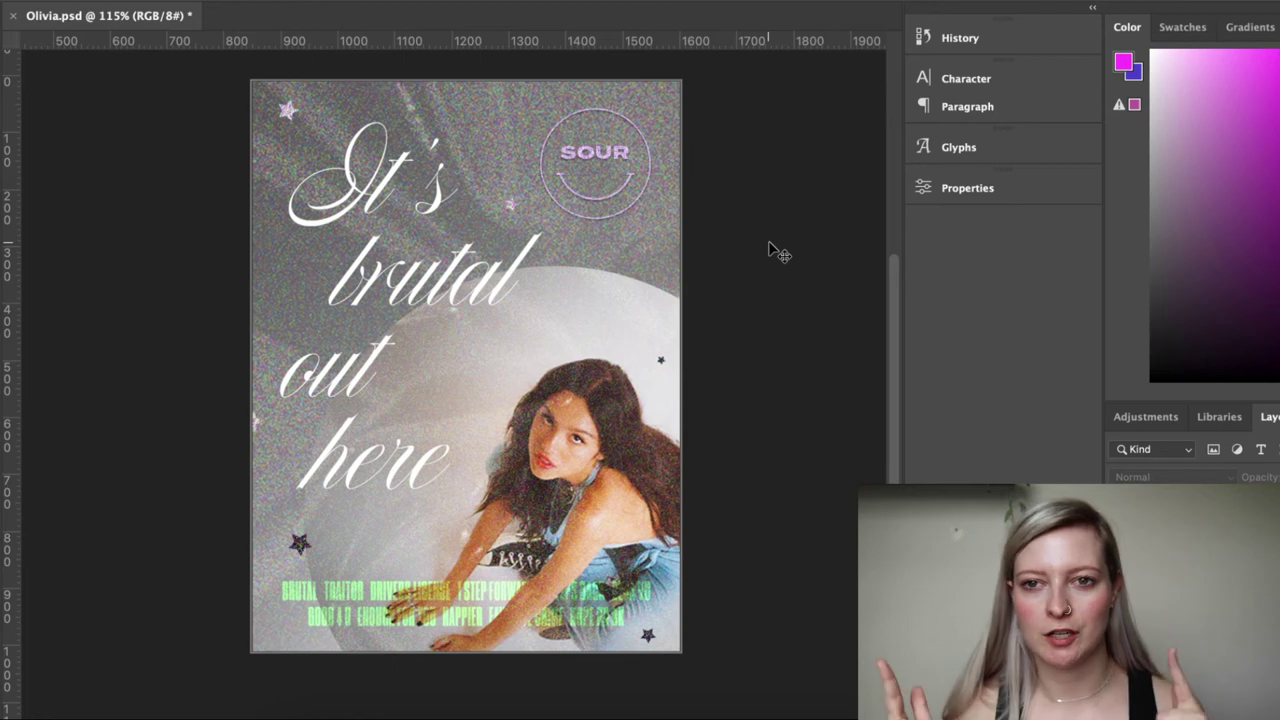
Recolour the "It's brutal out here" headline with a pale pink Color Overlay
{"action": "double_click", "coordinate": [360, 236]}
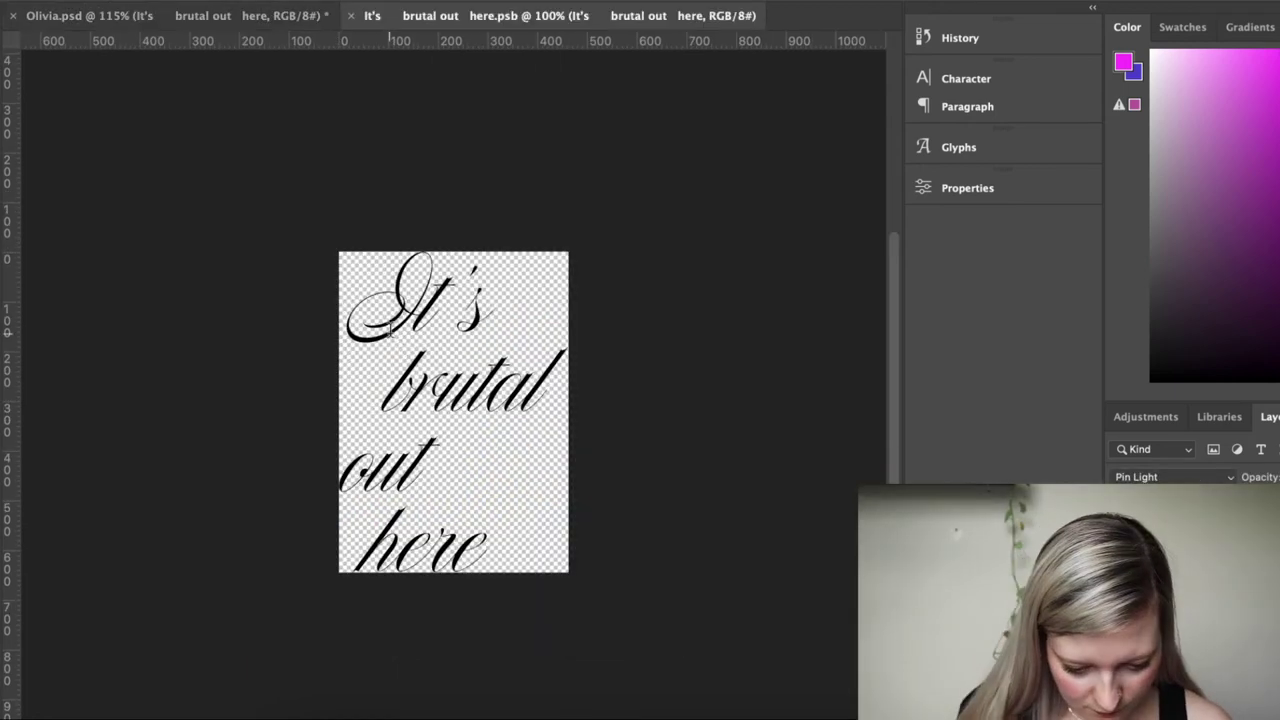
{"action": "left_click", "coordinate": [996, 152]}
{"action": "double_click", "coordinate": [622, 372]}
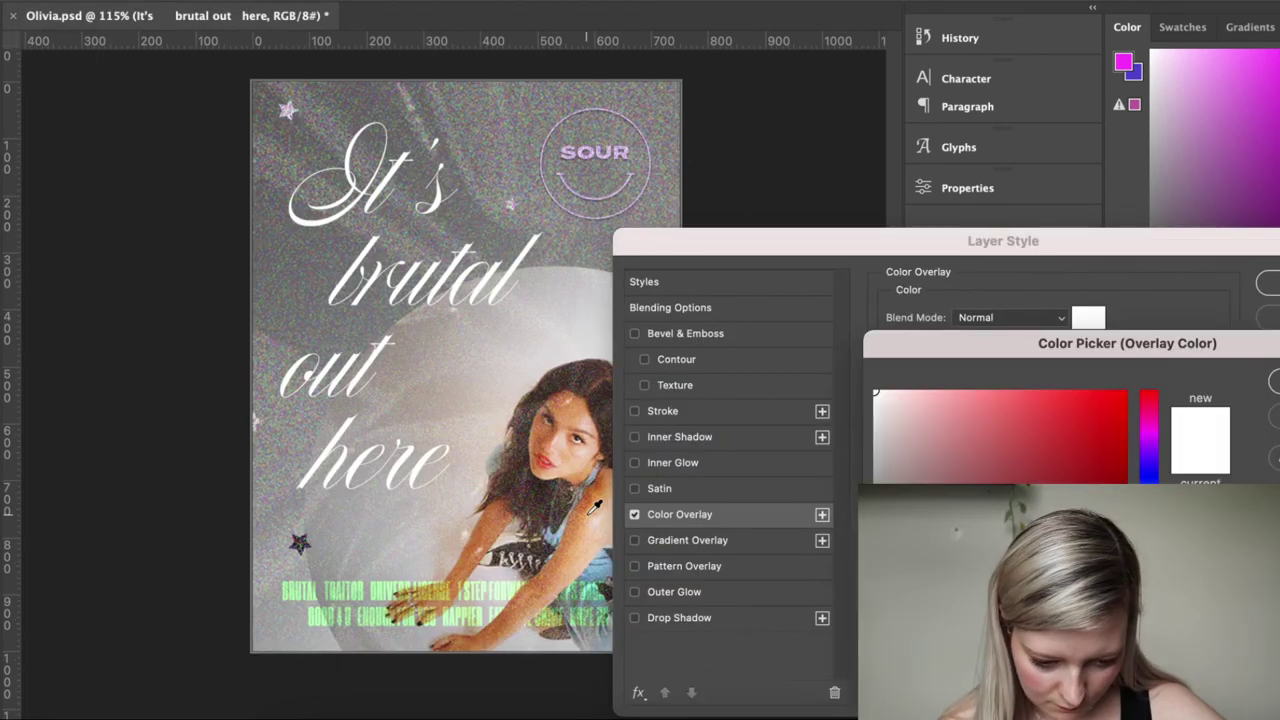
{"action": "left_click_drag", "start_coordinate": [590, 513], "coordinate": [602, 535]}
{"action": "left_click", "coordinate": [1148, 414]}
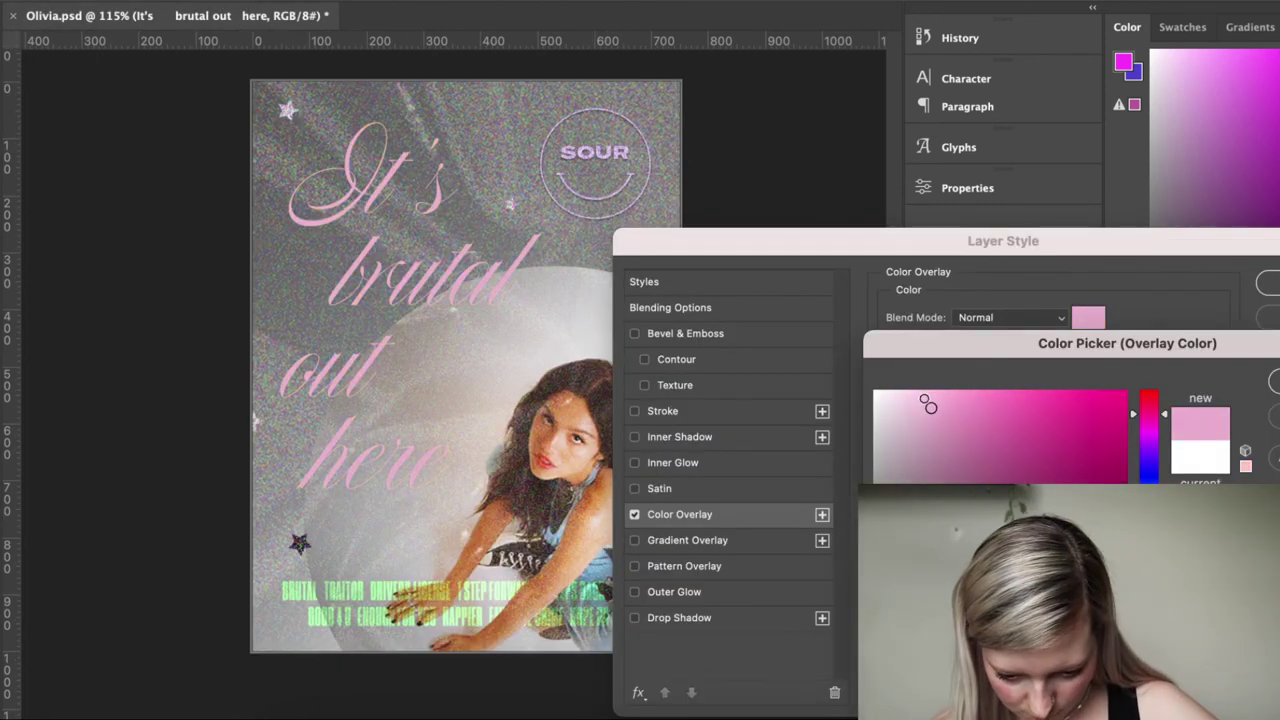
{"action": "left_click_drag", "start_coordinate": [925, 400], "coordinate": [914, 390]}
{"action": "key", "text": "Return"}
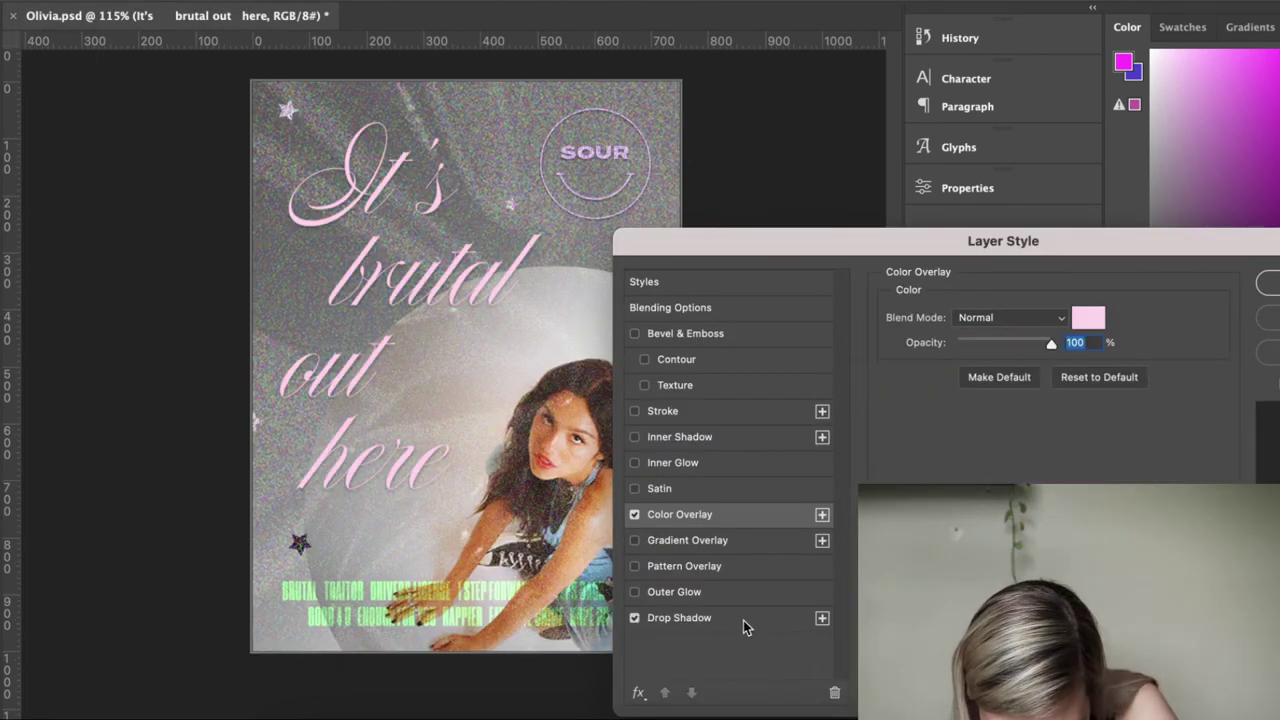
Give the pink headline a drop shadow and adjust the shadow's settings
{"action": "left_click", "coordinate": [748, 620]}
{"action": "left_click_drag", "start_coordinate": [960, 405], "coordinate": [957, 447]}
{"action": "left_click_drag", "start_coordinate": [1026, 424], "coordinate": [1051, 400]}
{"action": "key", "text": "Return"}
{"action": "key", "text": "Delete"}
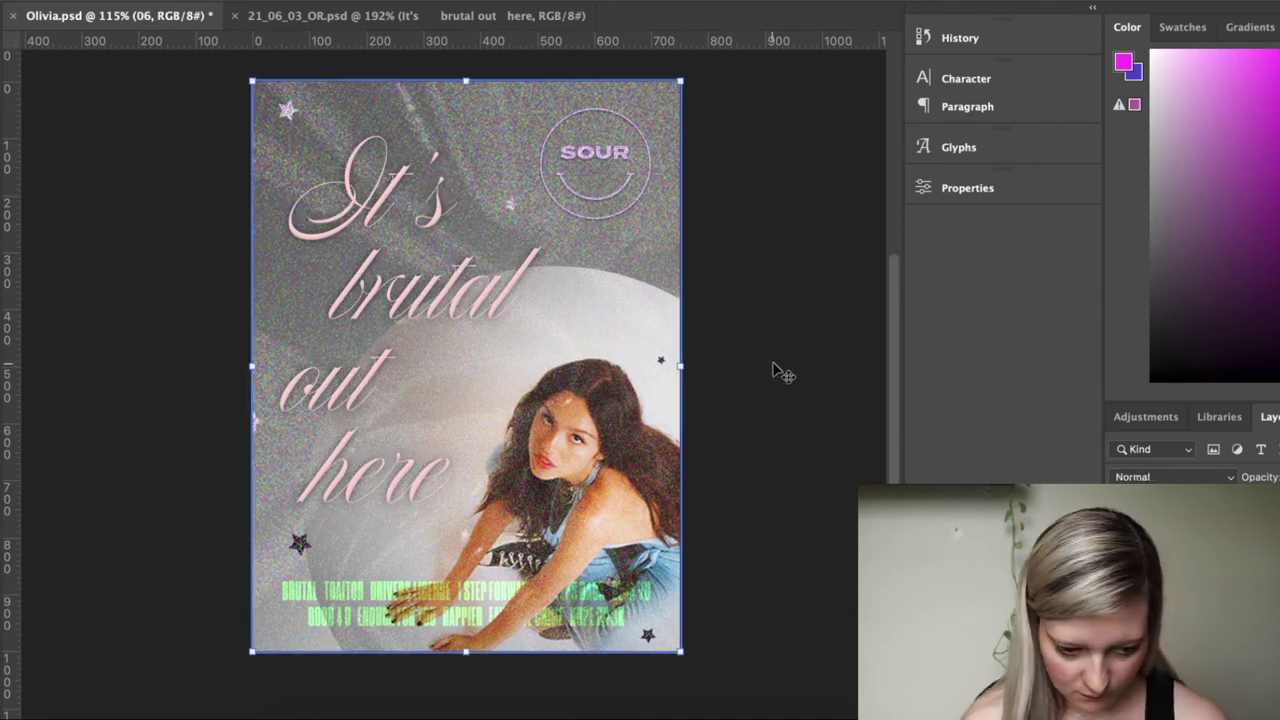
Give the border rectangle a pale pink stroke matching the headline and fit its four edges to the poster
{"action": "left_click", "coordinate": [772, 365]}
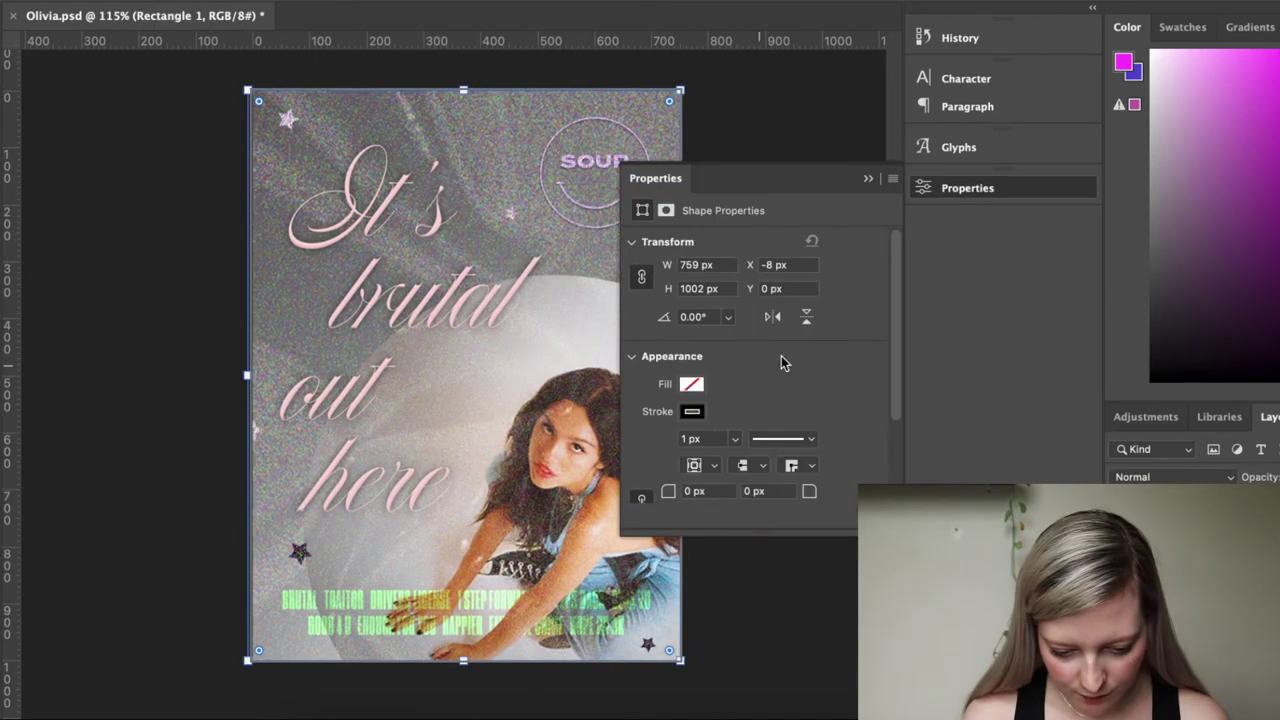
{"action": "left_click", "coordinate": [691, 411]}
{"action": "left_click", "coordinate": [651, 486]}
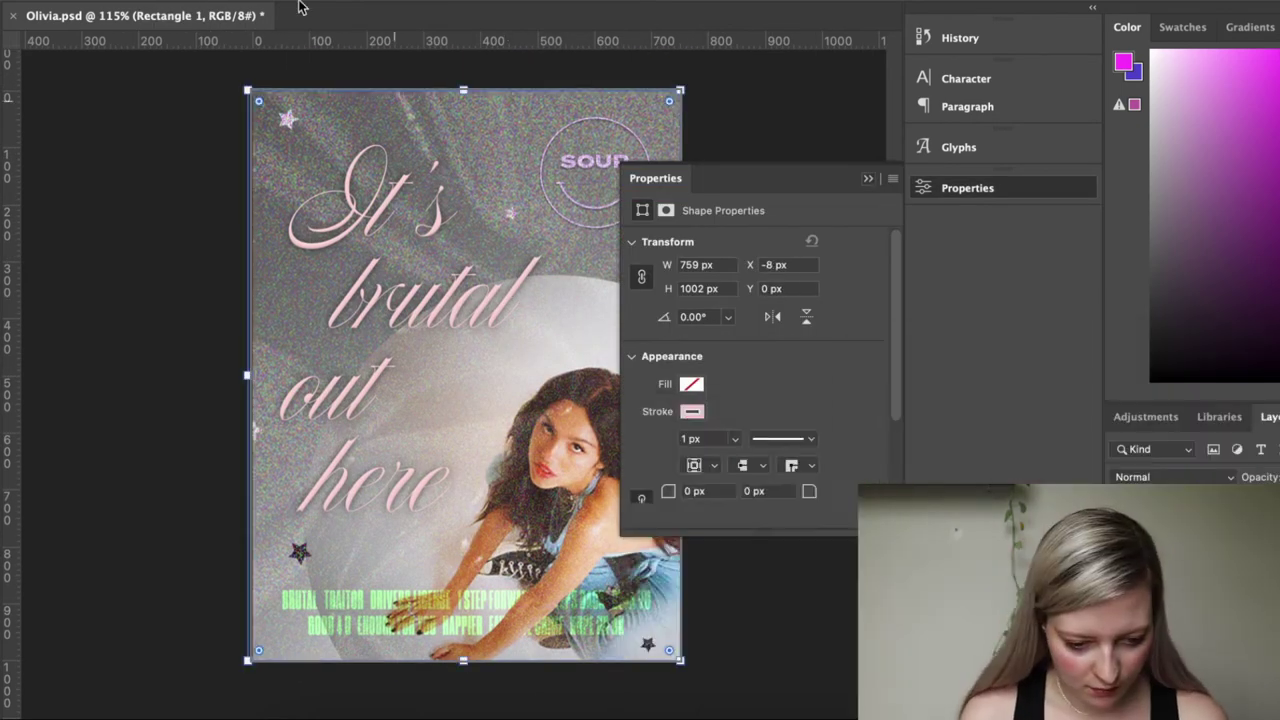
{"action": "left_click", "coordinate": [967, 187]}
{"action": "left_click_drag", "start_coordinate": [463, 90], "coordinate": [463, 92]}
{"action": "left_click_drag", "start_coordinate": [247, 375], "coordinate": [253, 375]}
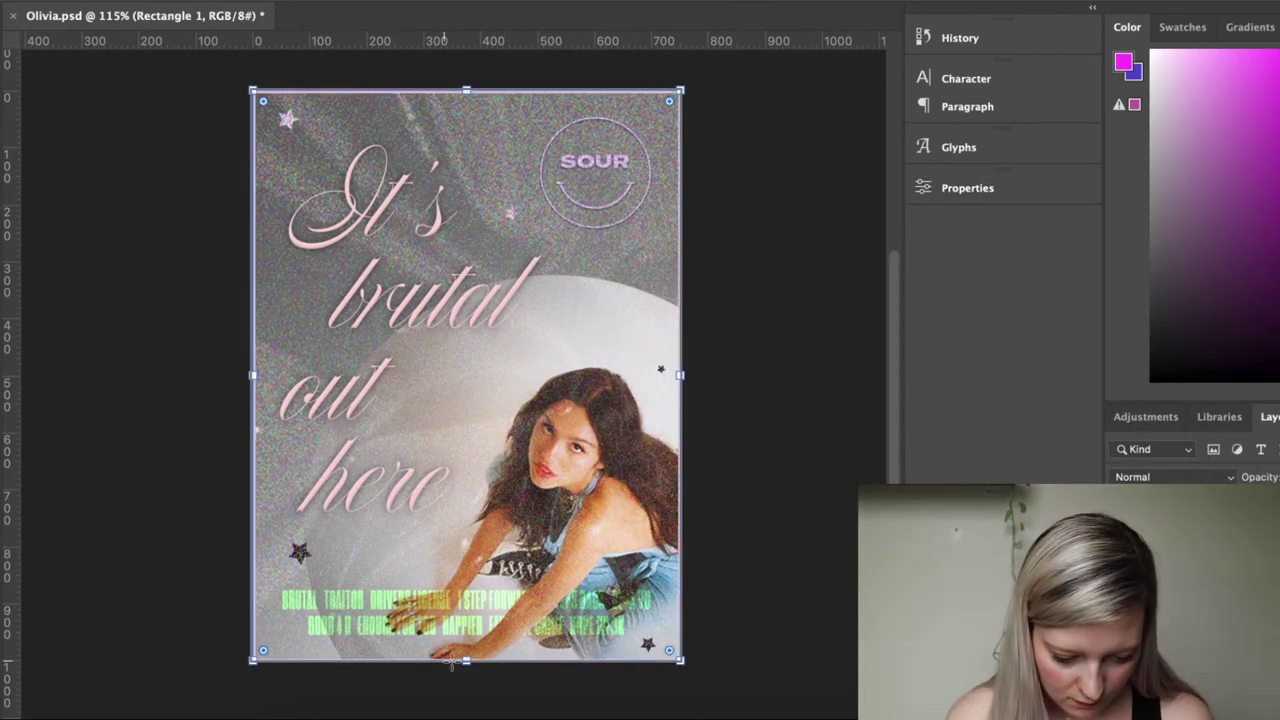
{"action": "left_click_drag", "start_coordinate": [464, 661], "coordinate": [464, 659]}
{"action": "left_click_drag", "start_coordinate": [682, 376], "coordinate": [679, 376]}
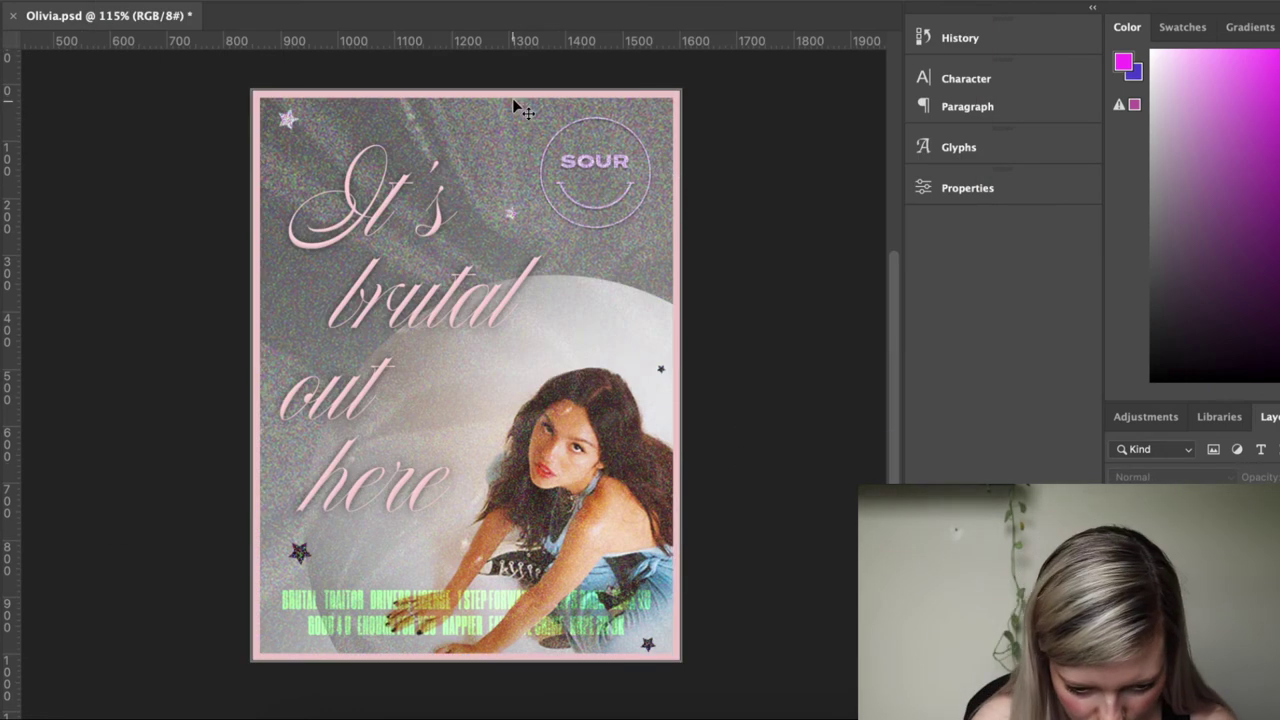
Set the pink border rectangle's stroke width to 65 px
{"action": "left_click", "coordinate": [1180, 560]}
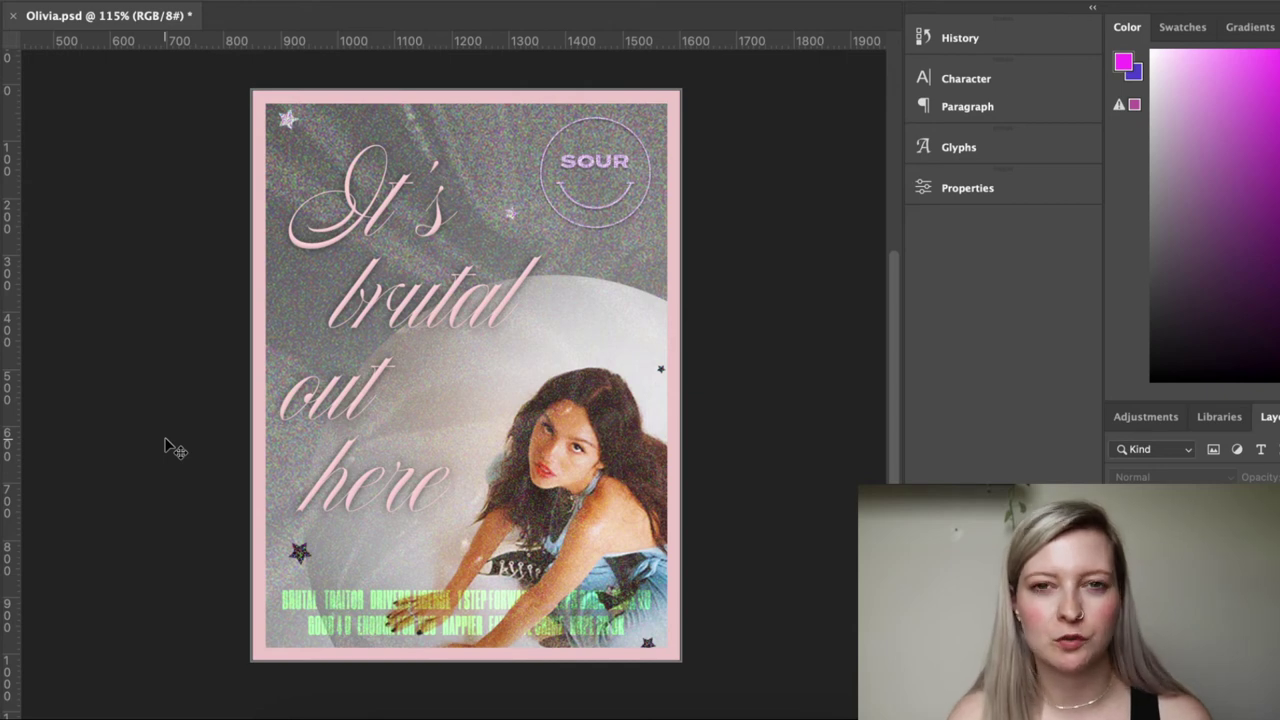
{"action": "scroll", "coordinate": [165, 447], "scroll_direction": "down", "scroll_amount": 1}
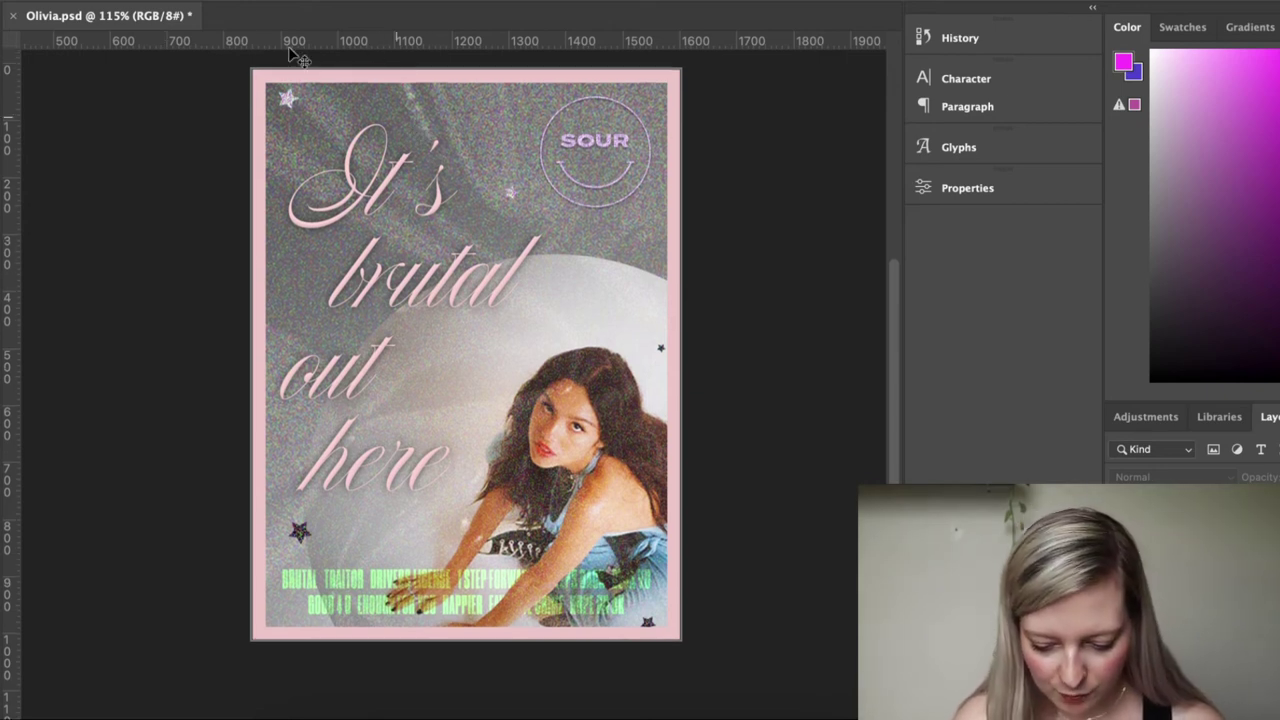
{"action": "left_click", "coordinate": [1200, 580]}
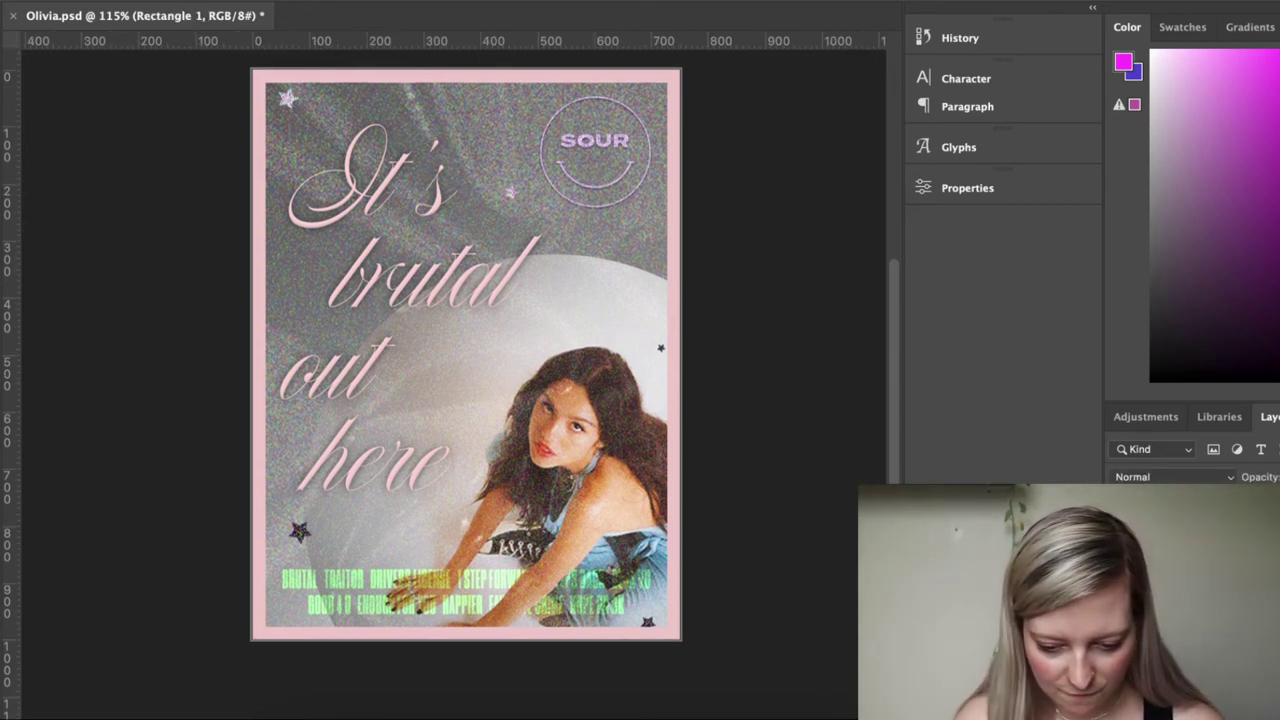
{"action": "left_click", "coordinate": [1018, 192]}
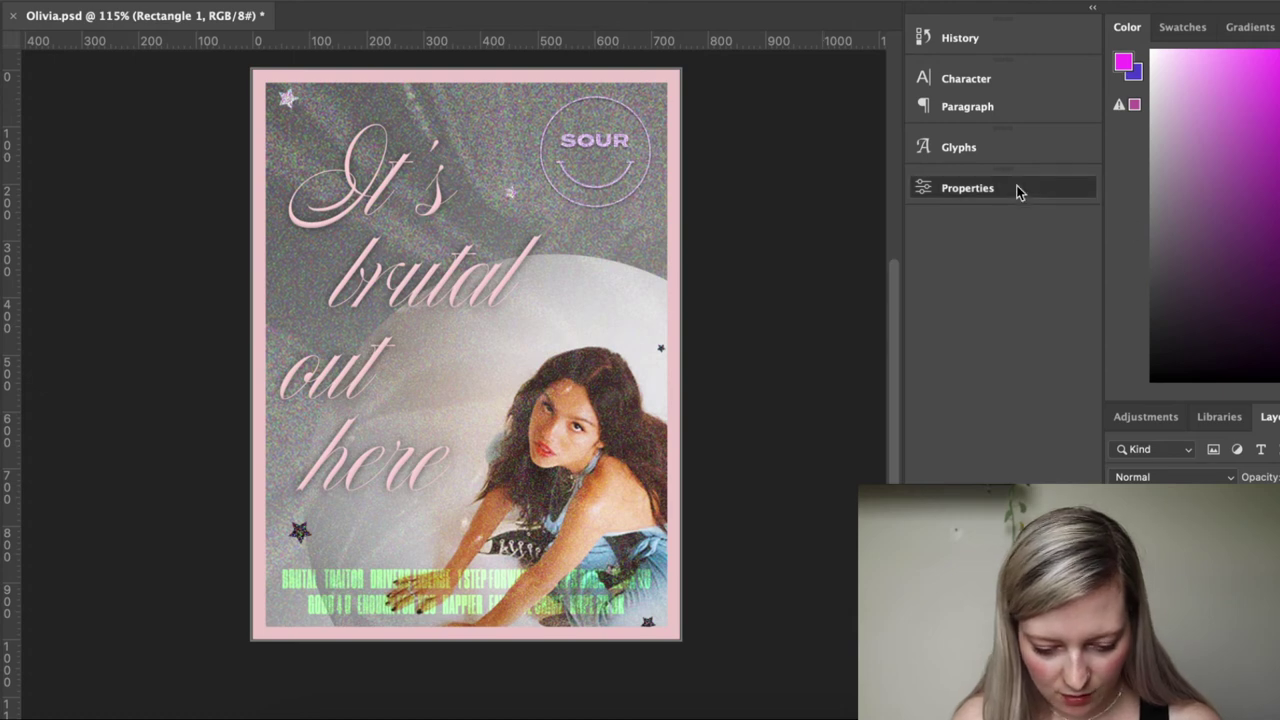
{"action": "double_click", "coordinate": [697, 441]}
{"action": "type", "text": "65"}
{"action": "key", "text": "Return"}
Move the star in the poster's upper-left corner about 15 px right and 34 px down, clear of the pink border
{"action": "left_click", "coordinate": [740, 258]}
{"action": "scroll", "coordinate": [560, 220], "scroll_direction": "up", "scroll_amount": 3}
{"action": "left_click_drag", "start_coordinate": [510, 180], "coordinate": [594, 295]}
{"action": "left_click_drag", "start_coordinate": [324, 218], "coordinate": [336, 245]}
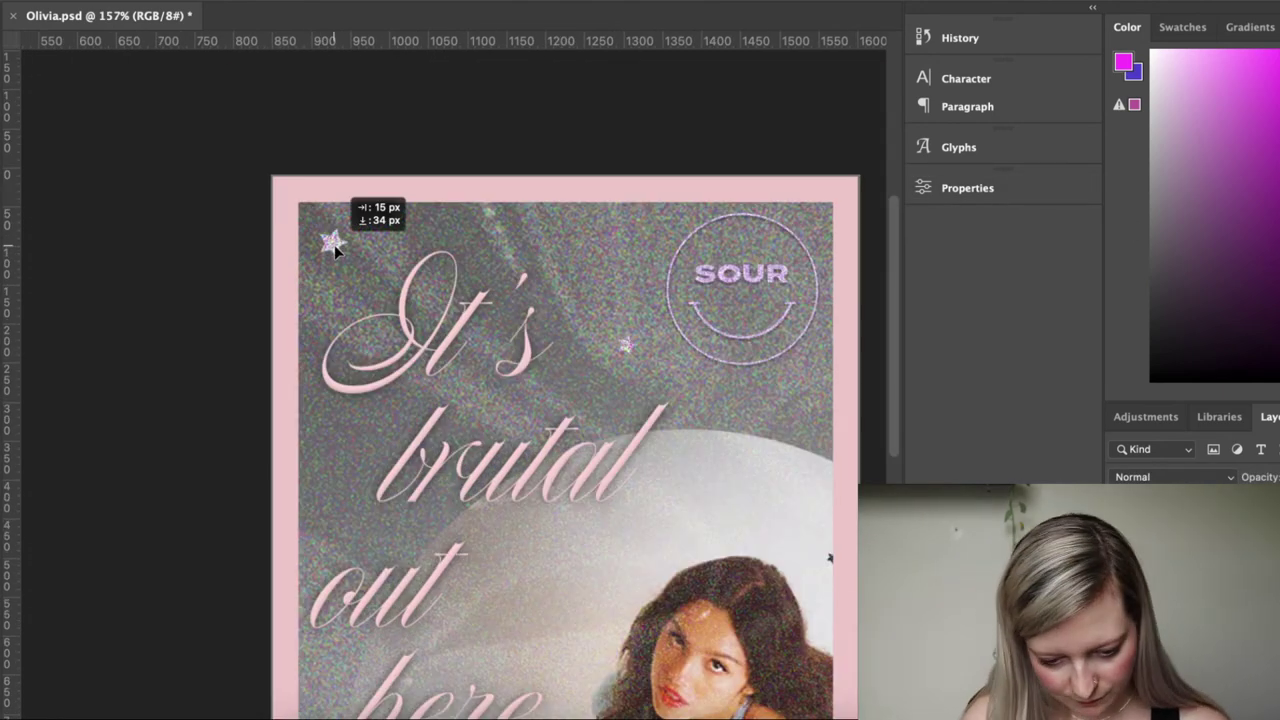
Try to place the lyrics beginning "Well, good for you, I guess you moved on" as text within the pink border rectangle
{"action": "left_click", "coordinate": [474, 125]}
{"action": "scroll", "coordinate": [474, 125], "scroll_direction": "up", "scroll_amount": 1}
{"action": "left_click_drag", "start_coordinate": [474, 125], "coordinate": [317, 86]}
{"action": "left_click", "coordinate": [2, 454]}
{"action": "left_click", "coordinate": [85, 474]}
{"action": "left_click_drag", "start_coordinate": [731, 197], "coordinate": [750, 715]}
{"action": "left_click", "coordinate": [1200, 580]}
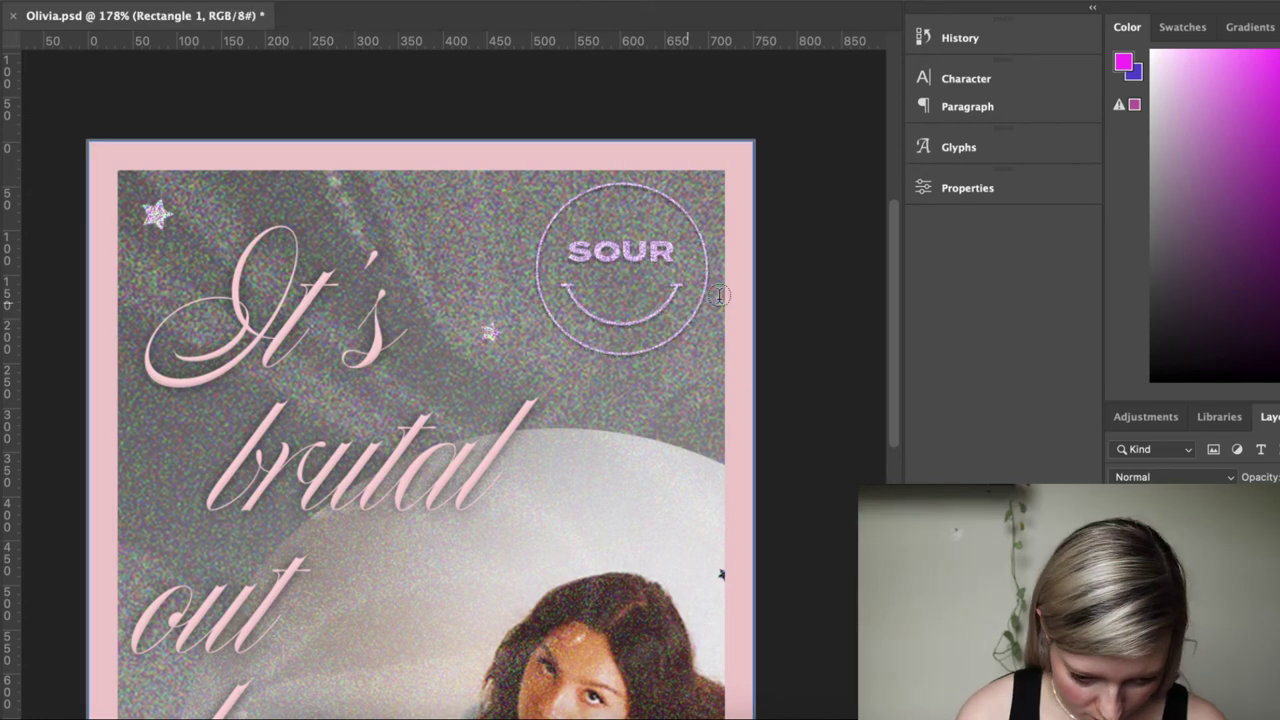
{"action": "left_click", "coordinate": [738, 297]}
{"action": "key", "text": "super+v"}
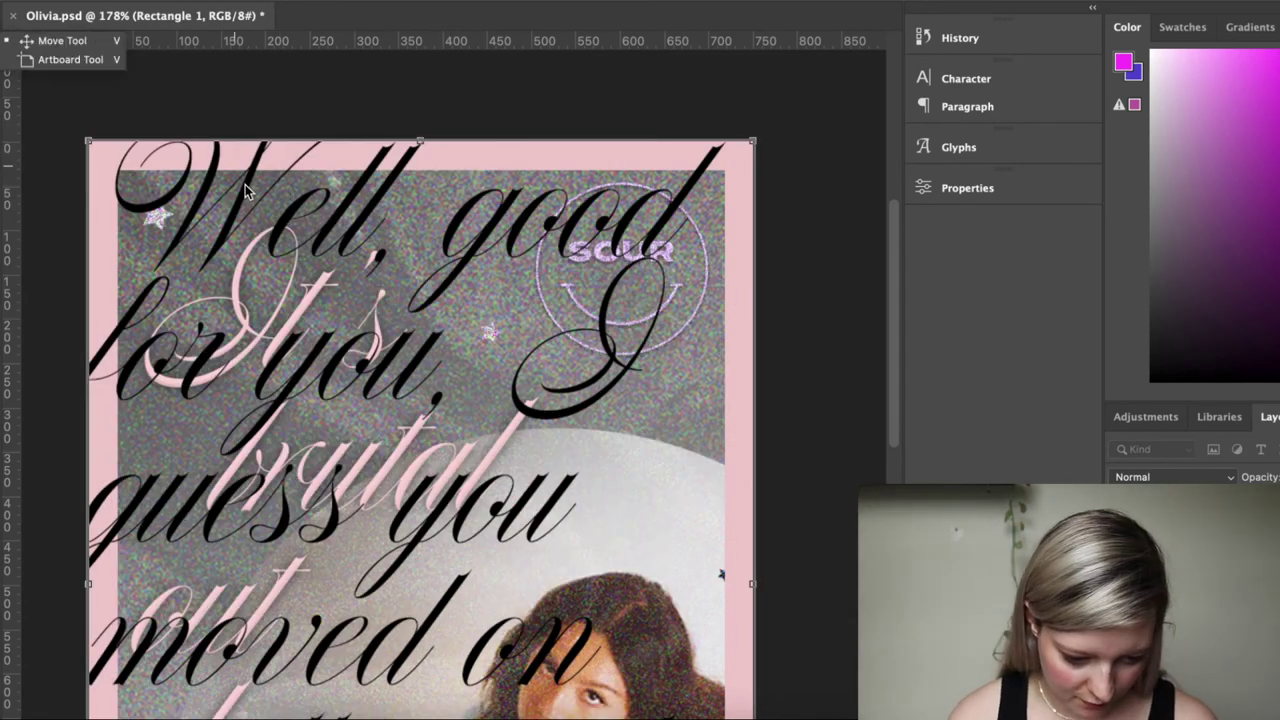
{"action": "key", "text": "ctrl+Return"}
Set the pasted lyrics in the Druk XCond font and select the resulting text
{"action": "left_click", "coordinate": [269, 1]}
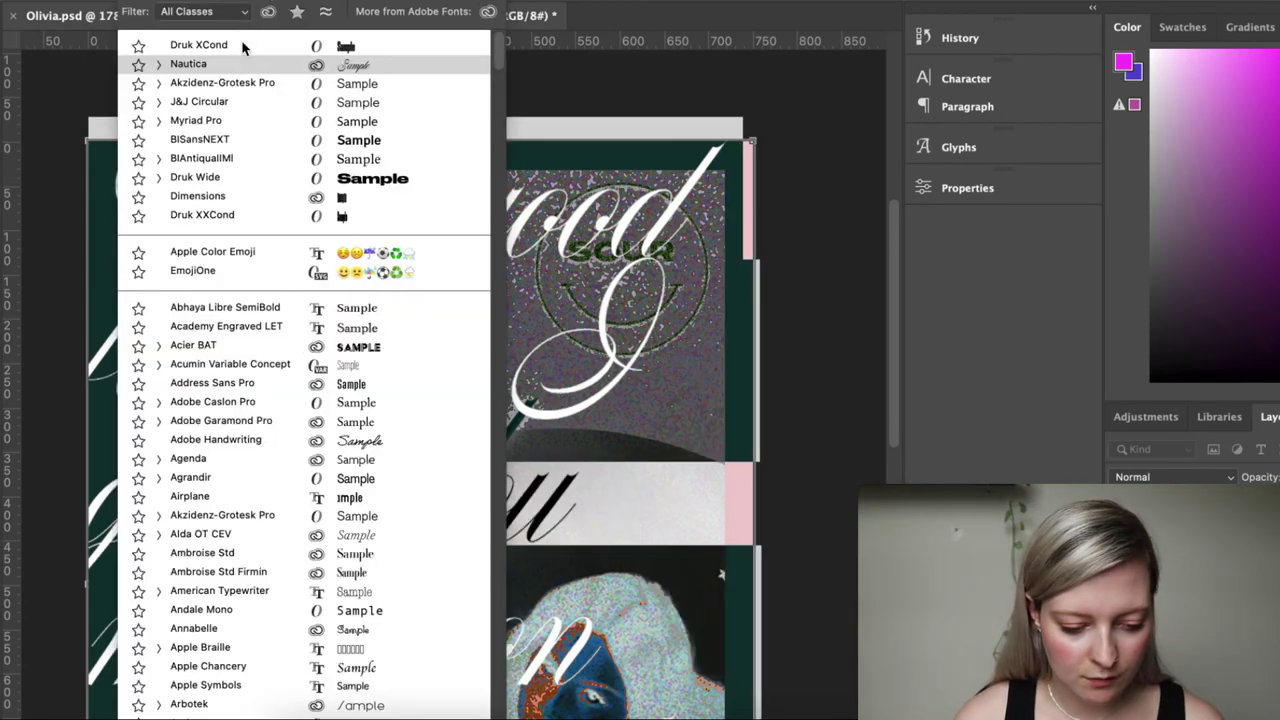
{"action": "left_click", "coordinate": [244, 45]}
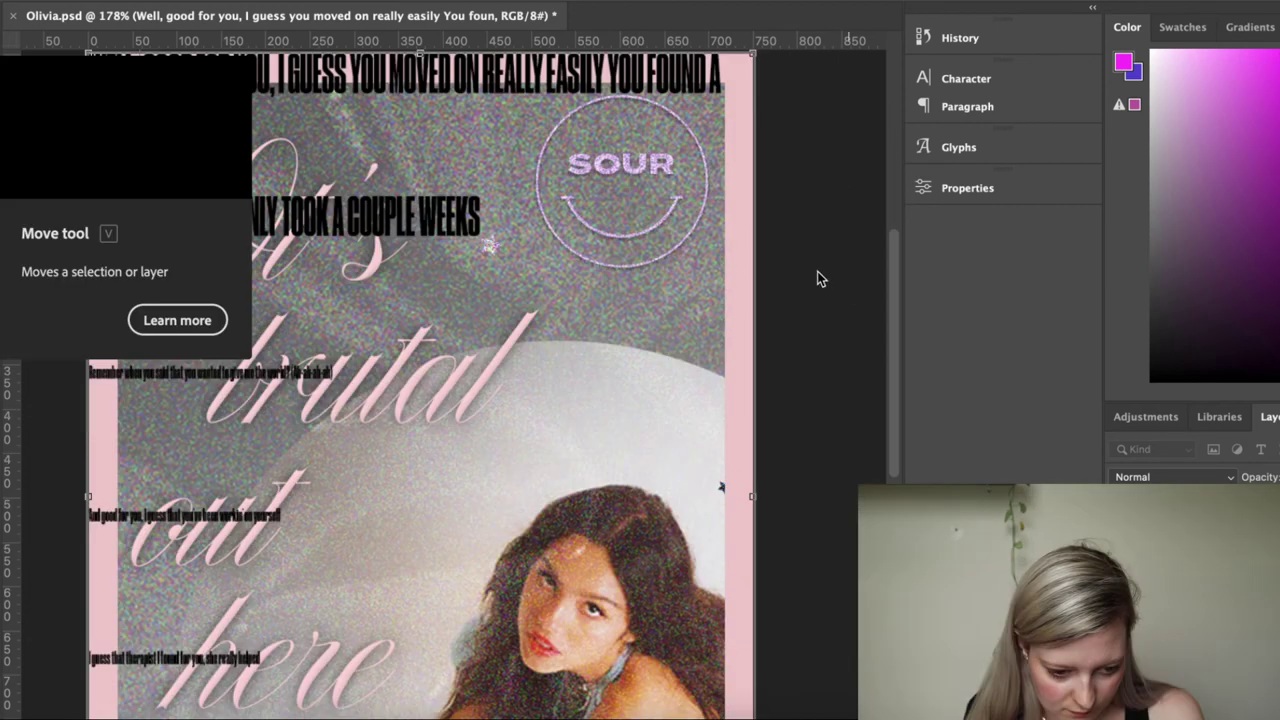
{"action": "left_click", "coordinate": [3, 40]}
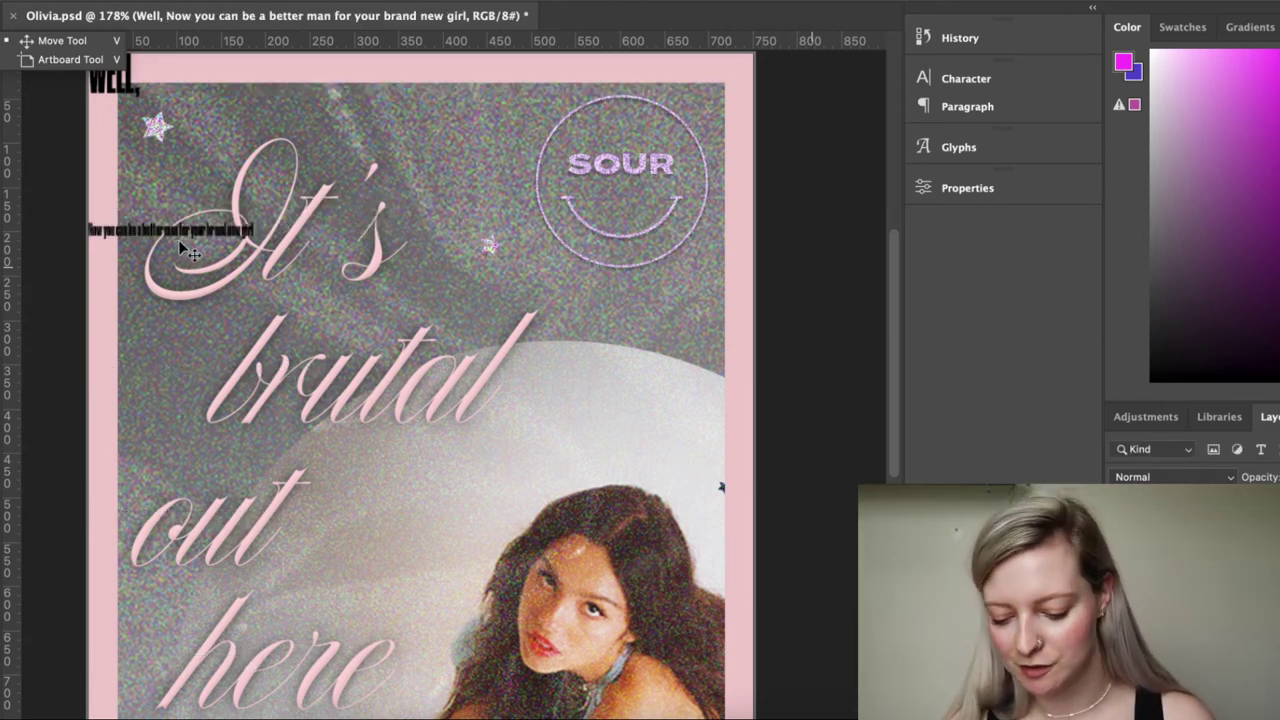
{"action": "left_click", "coordinate": [181, 231]}
{"action": "left_click", "coordinate": [122, 75]}
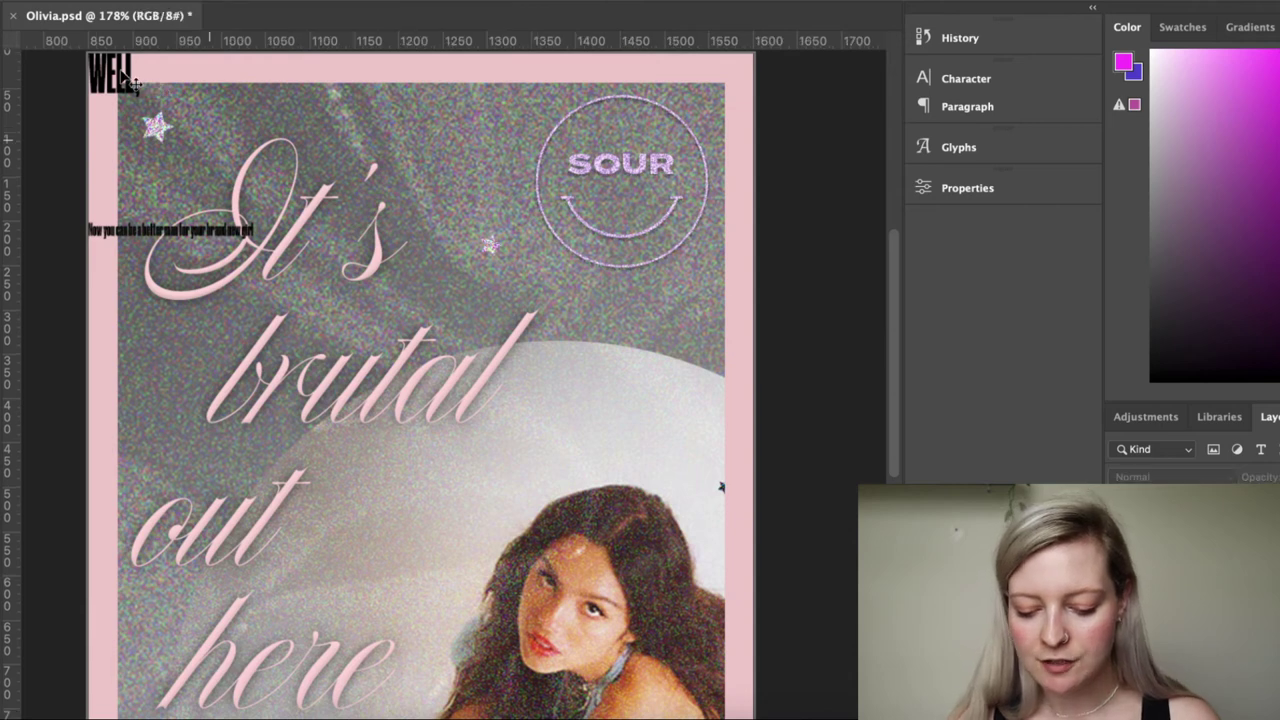
{"action": "left_click", "coordinate": [122, 75]}
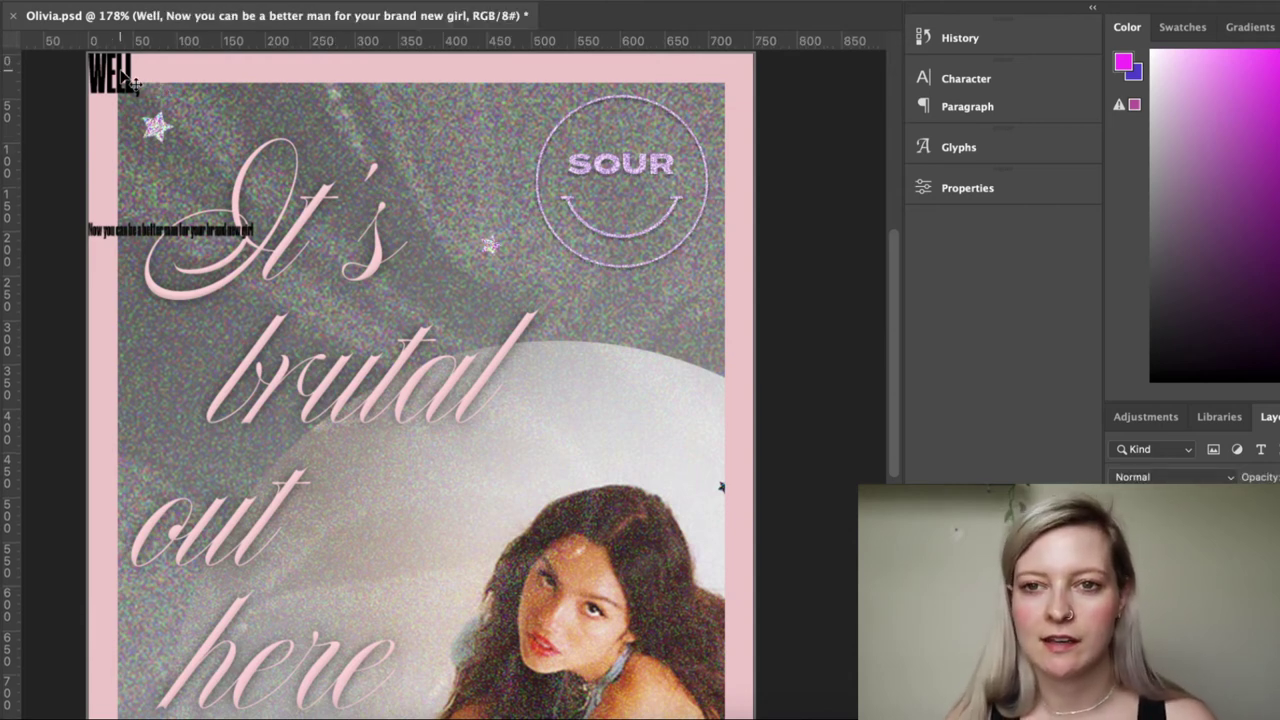
{"action": "key", "text": "super+a"}
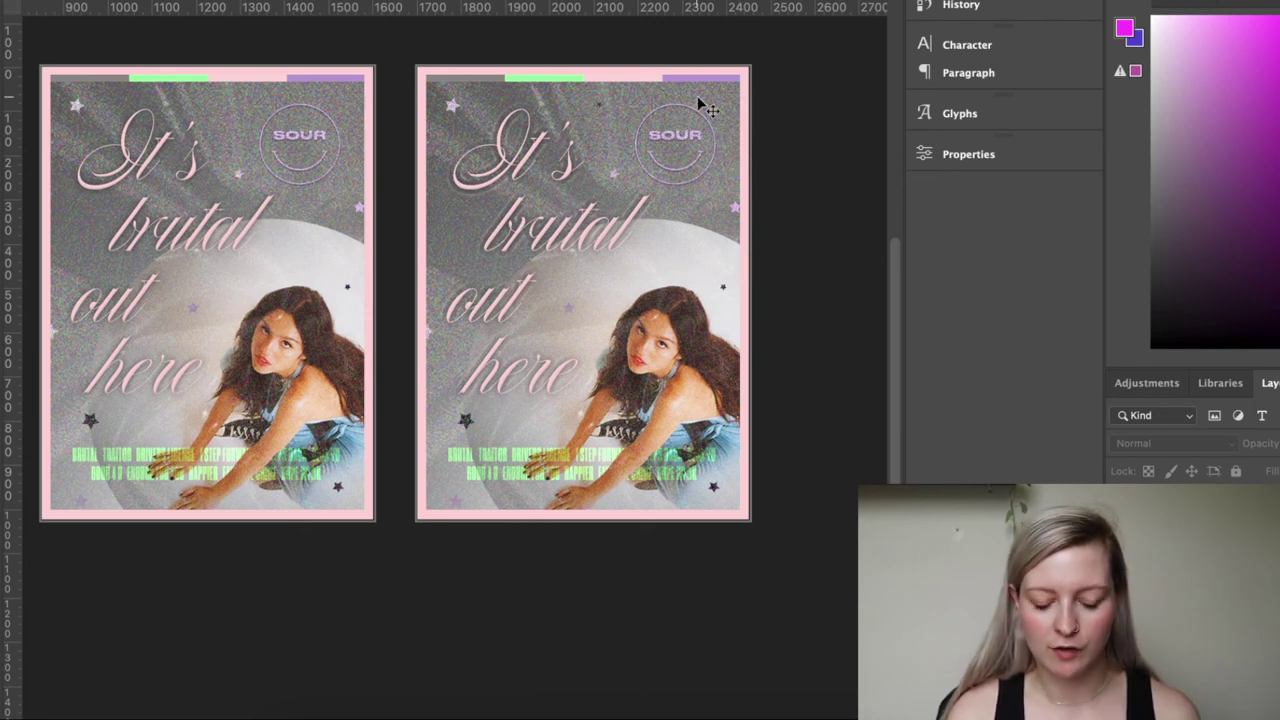
Recolour the grey segment of the second poster's upper colour strip light blue, sampled from the woman's denim
{"action": "scroll", "coordinate": [700, 104], "scroll_direction": "up", "scroll_amount": 2}
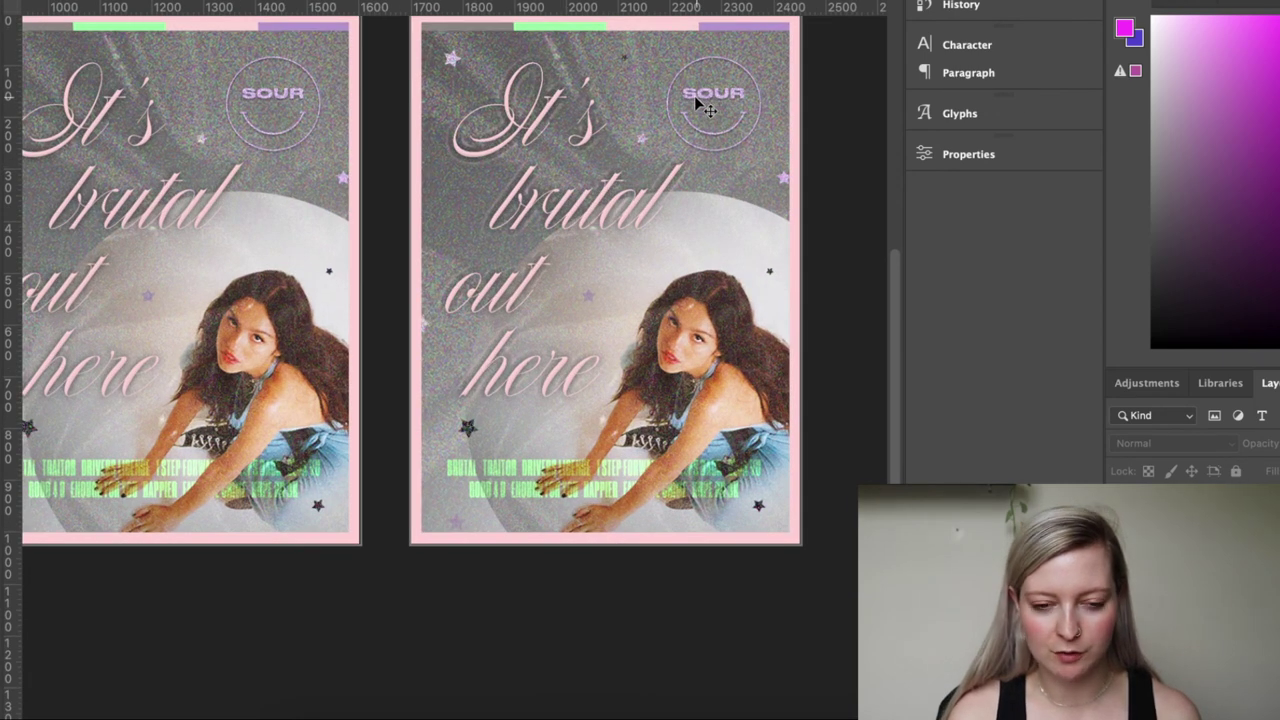
{"action": "double_click", "coordinate": [490, 27]}
{"action": "left_click", "coordinate": [787, 437]}
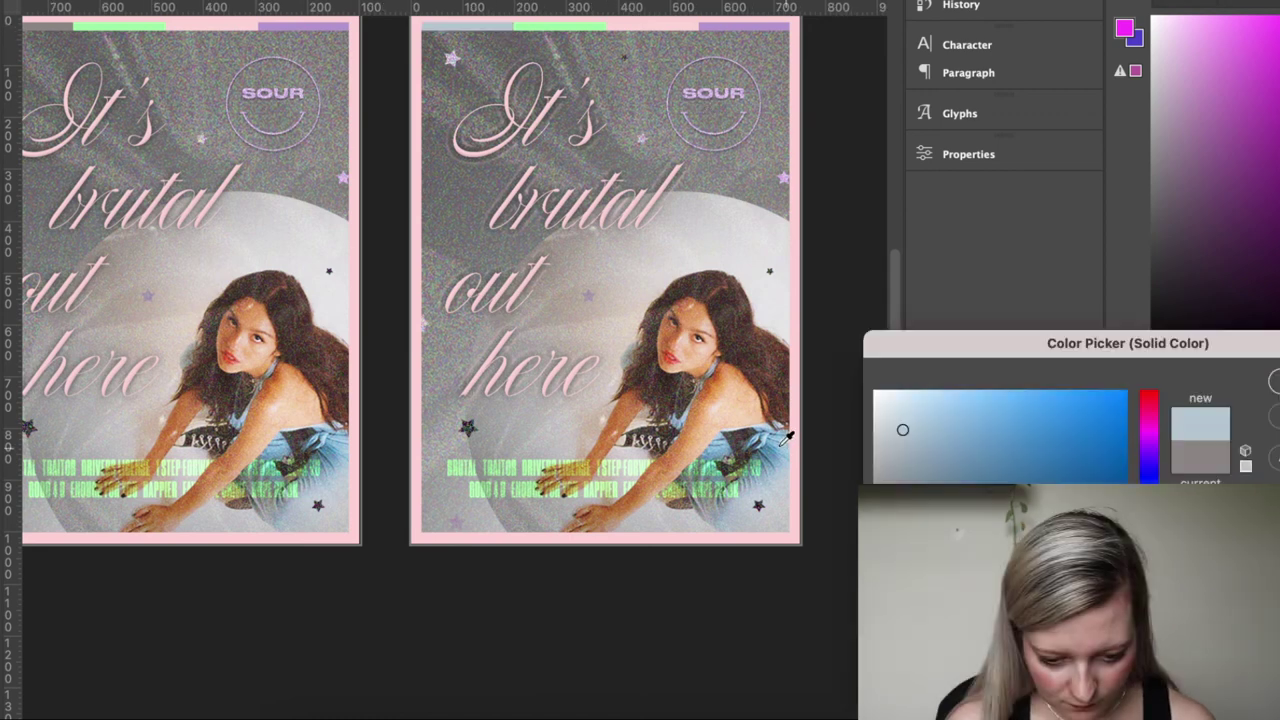
{"action": "left_click", "coordinate": [780, 453]}
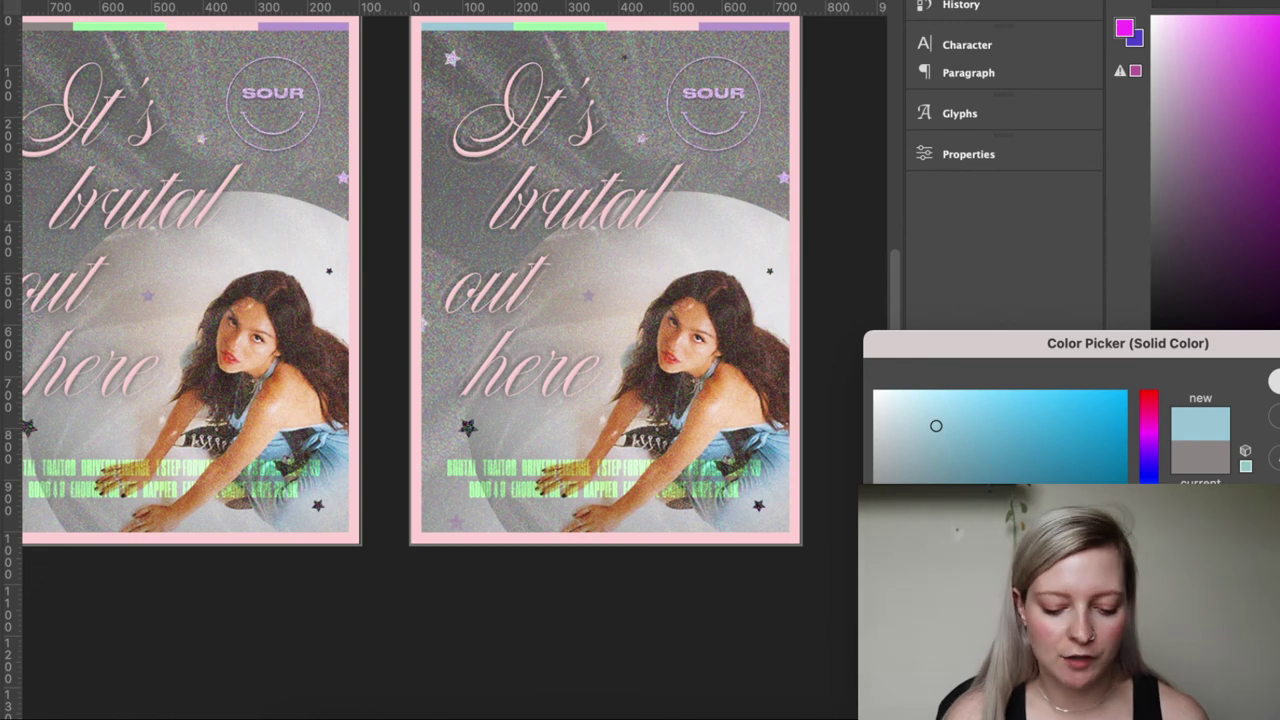
{"action": "left_click", "coordinate": [1275, 381]}
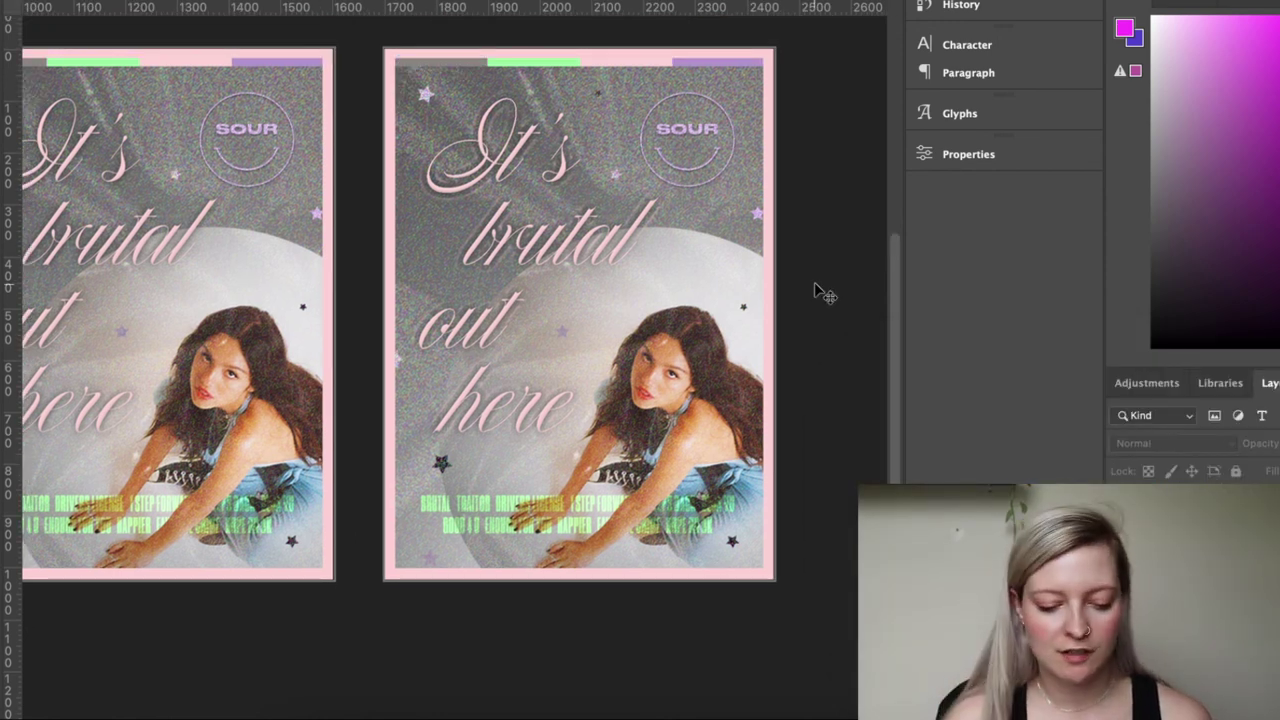
{"action": "key", "text": "super+z"}
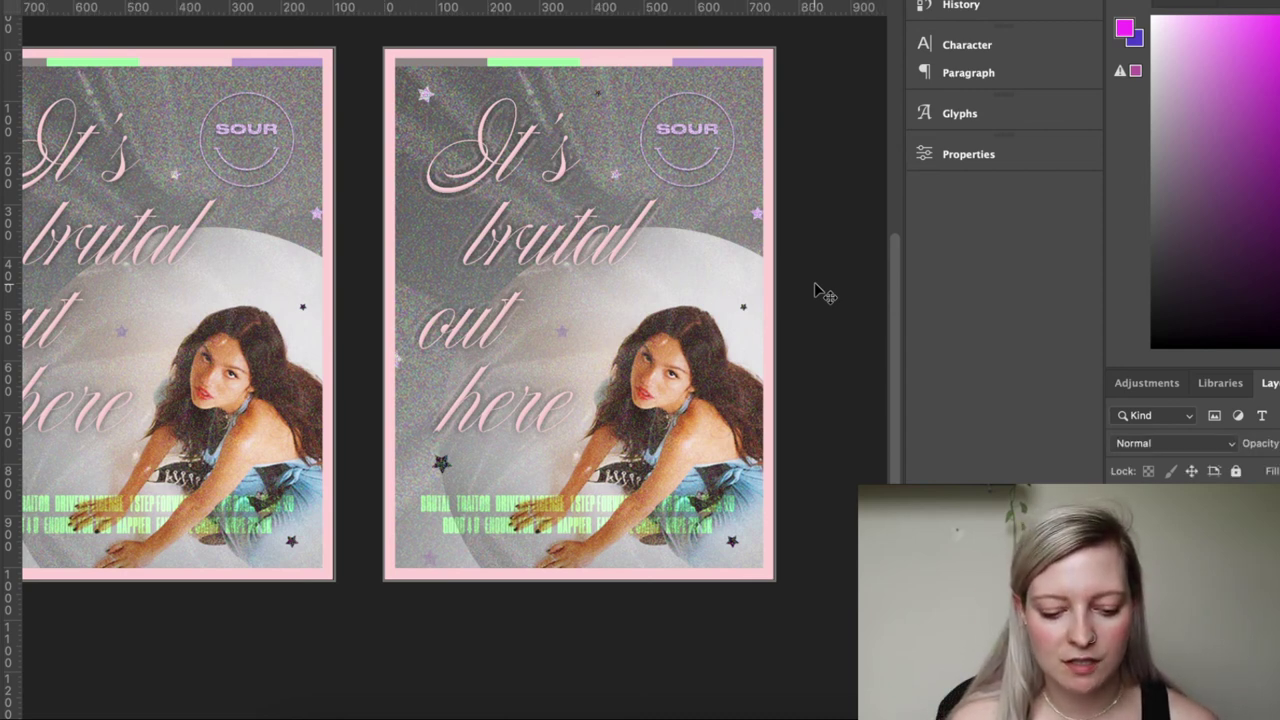
{"action": "key", "text": "super+z"}
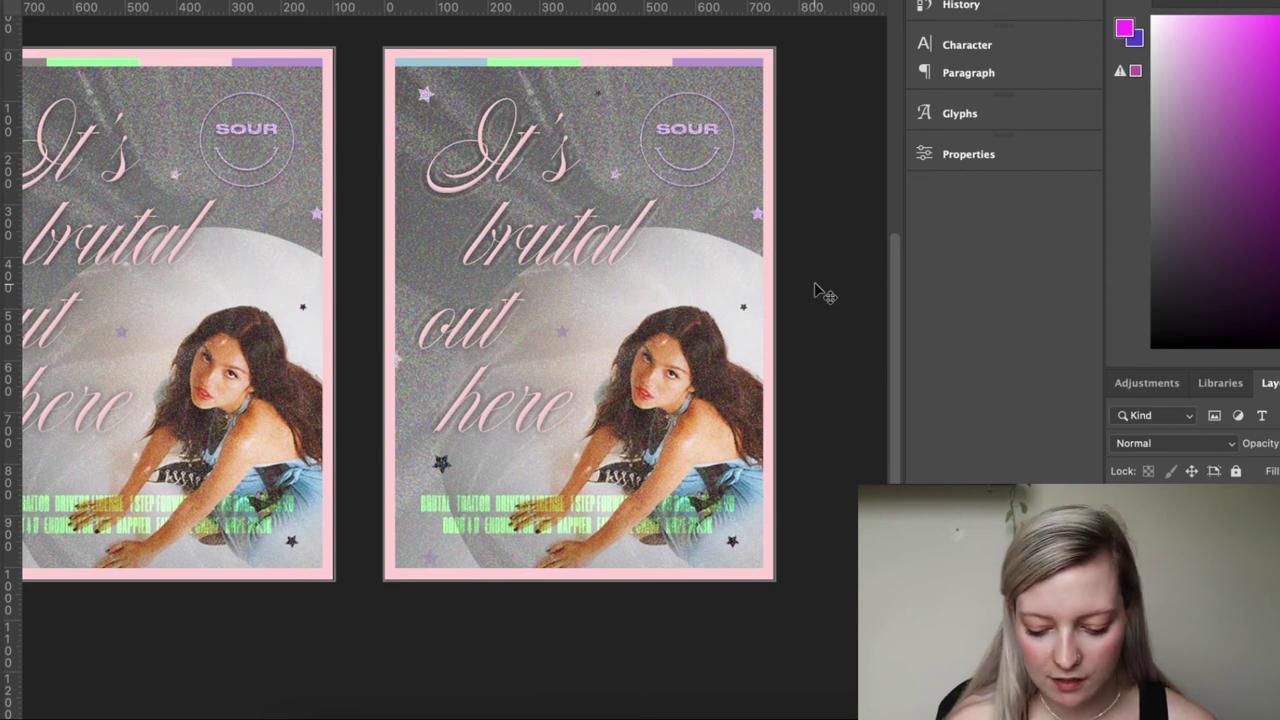
Apply Liquify to the second poster's "It's brutal out here" headline, distorting letters across all four lines
{"action": "left_click", "coordinate": [816, 286]}
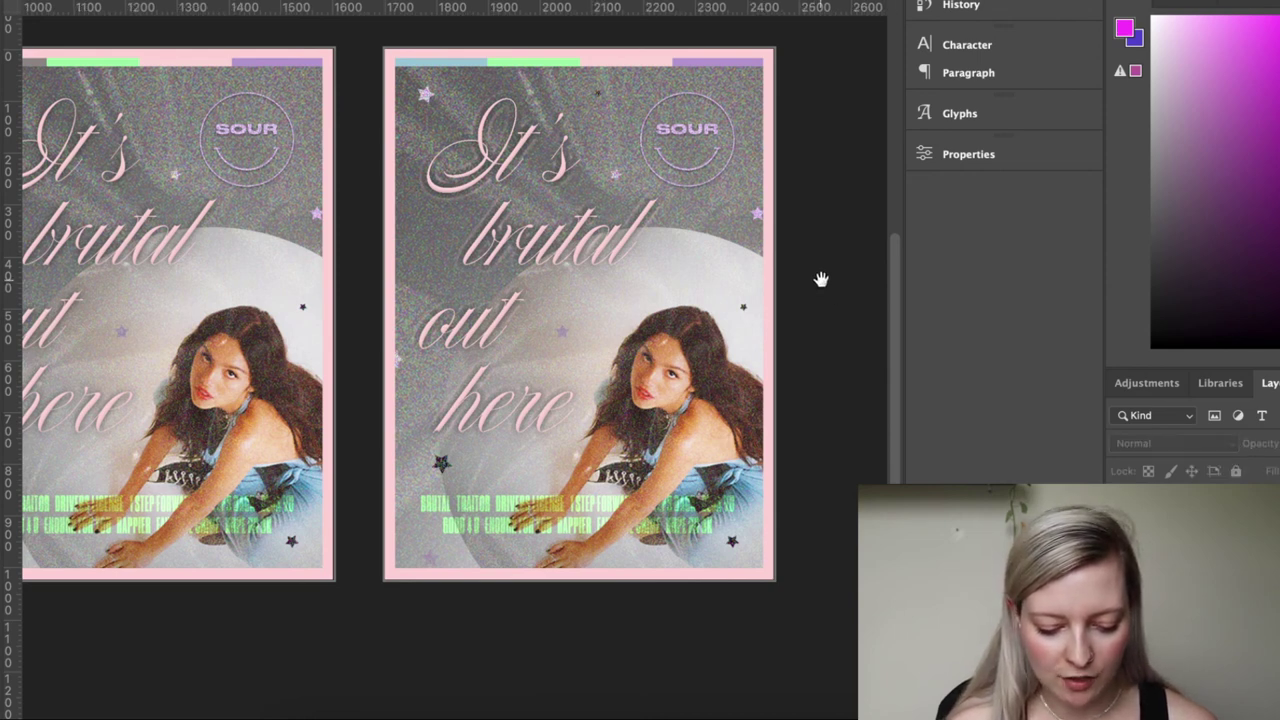
{"action": "left_click_drag", "start_coordinate": [821, 277], "coordinate": [717, 277]}
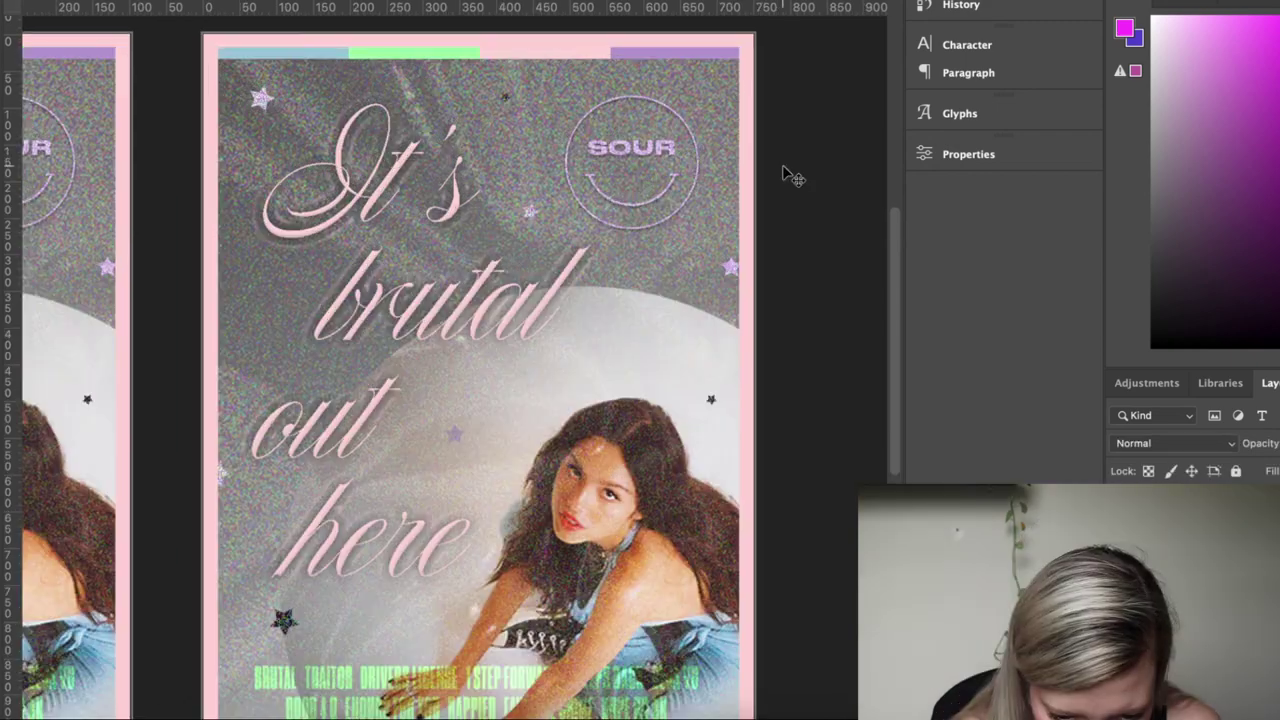
{"action": "double_click", "coordinate": [543, 307]}
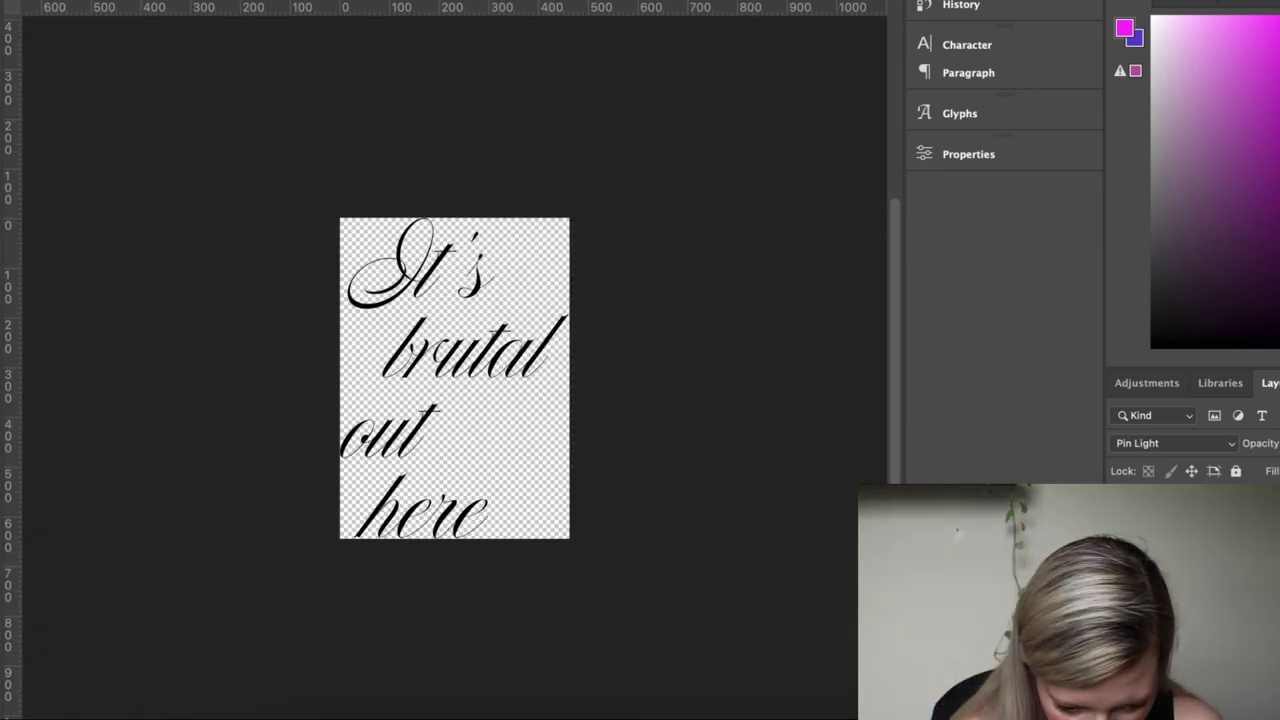
{"action": "left_click", "coordinate": [688, 0]}
{"action": "type", "text": "liquify"}
{"action": "left_click", "coordinate": [728, 3]}
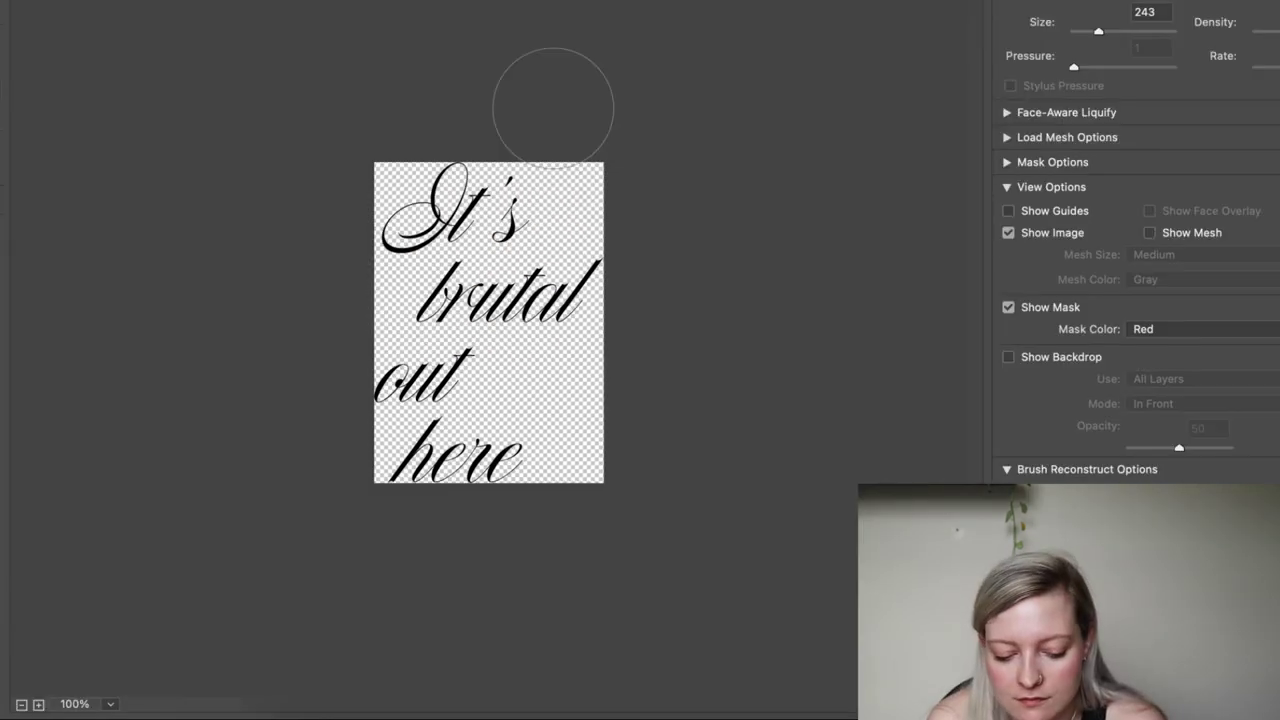
{"action": "left_click", "coordinate": [450, 211]}
{"action": "left_click", "coordinate": [461, 282]}
{"action": "left_click", "coordinate": [527, 287]}
{"action": "left_click", "coordinate": [418, 382]}
{"action": "left_click", "coordinate": [483, 472]}
{"action": "left_click", "coordinate": [479, 195]}
{"action": "left_click", "coordinate": [543, 298]}
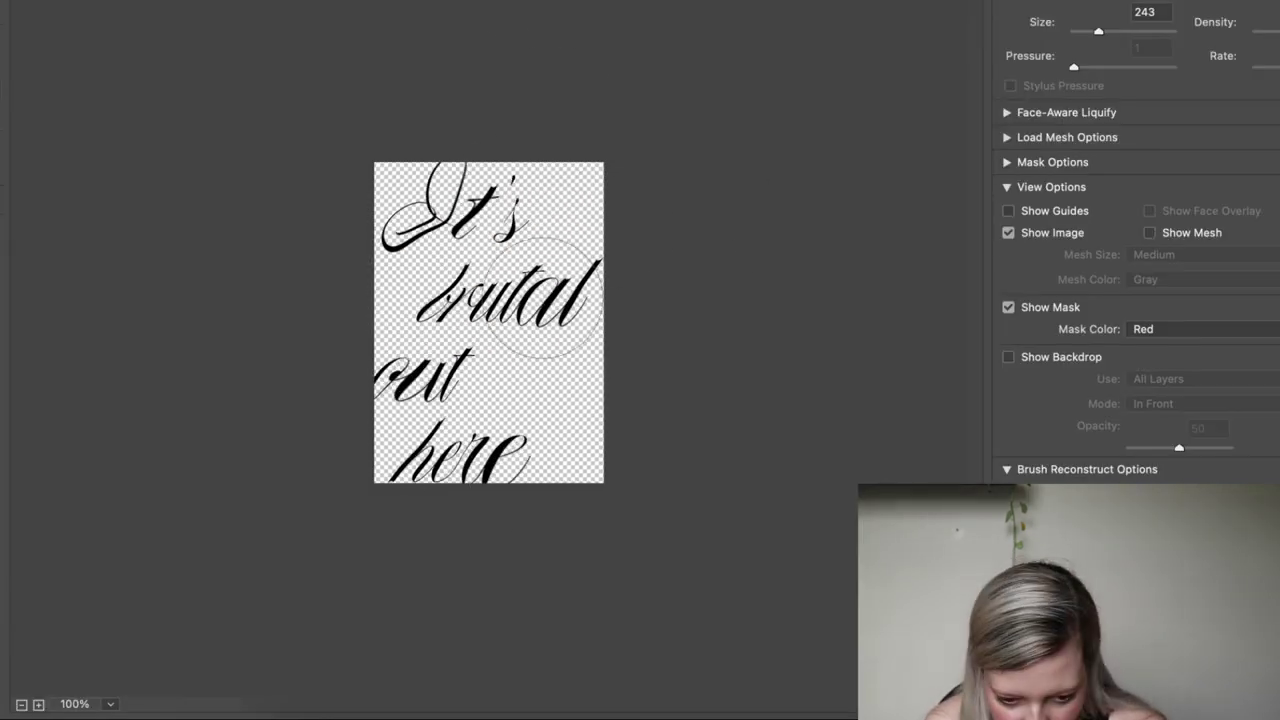
{"action": "key", "text": "Return"}
{"action": "key", "text": "super+s"}
Apply the Ripple filter to the second poster's headline so its letters get wavy edges
{"action": "left_click", "coordinate": [378, 2]}
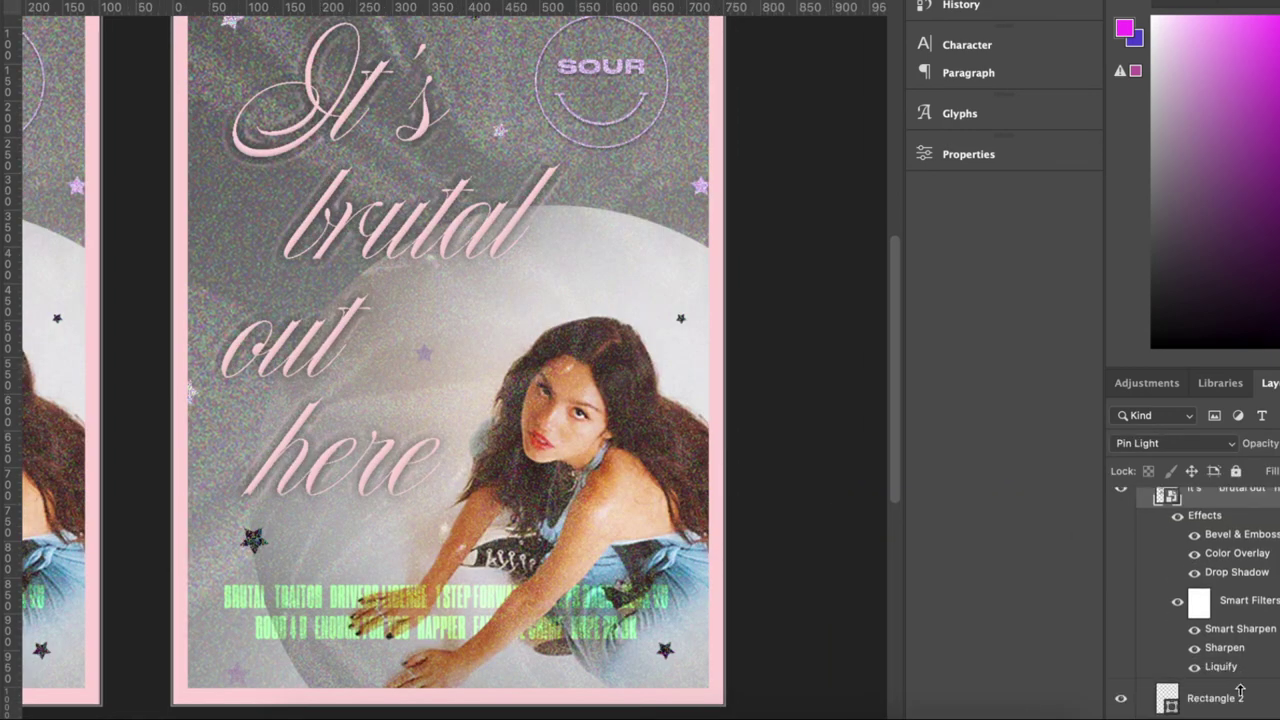
{"action": "left_click", "coordinate": [424, 2]}
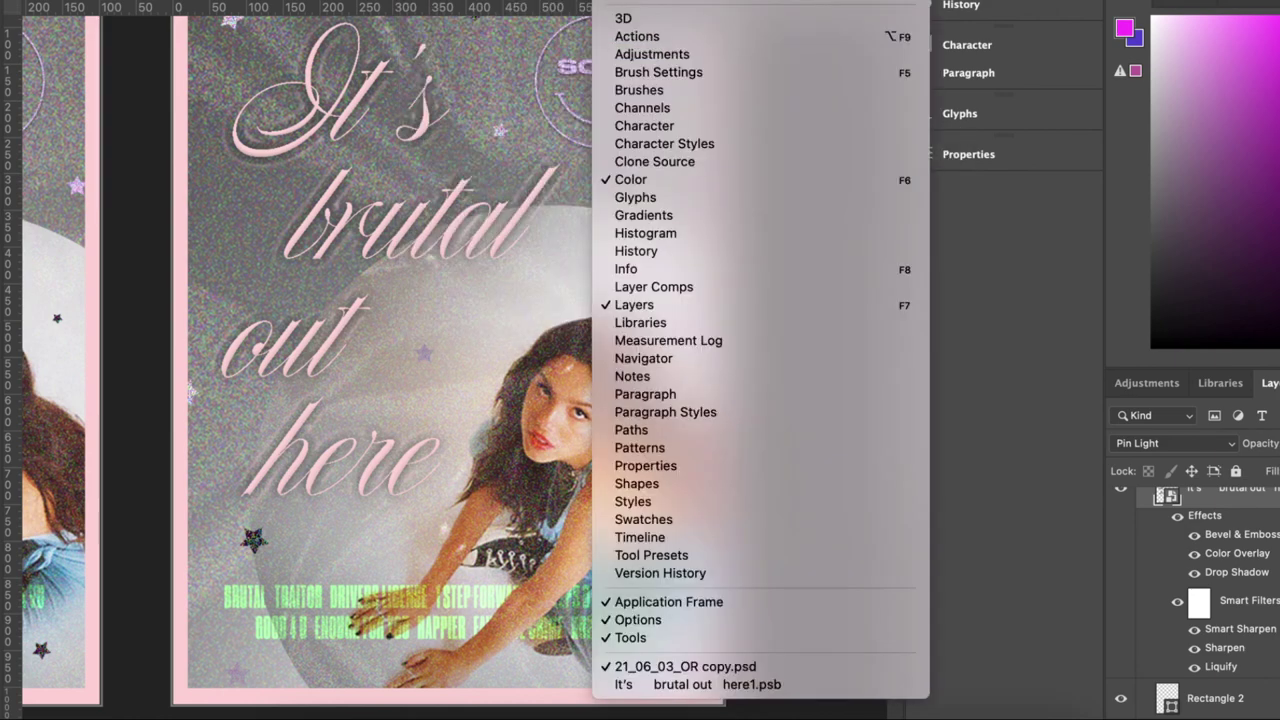
{"action": "mouse_move", "coordinate": [690, 2]}
{"action": "type", "text": "ripp"}
{"action": "left_click", "coordinate": [740, 2]}
{"action": "left_click", "coordinate": [820, 108]}
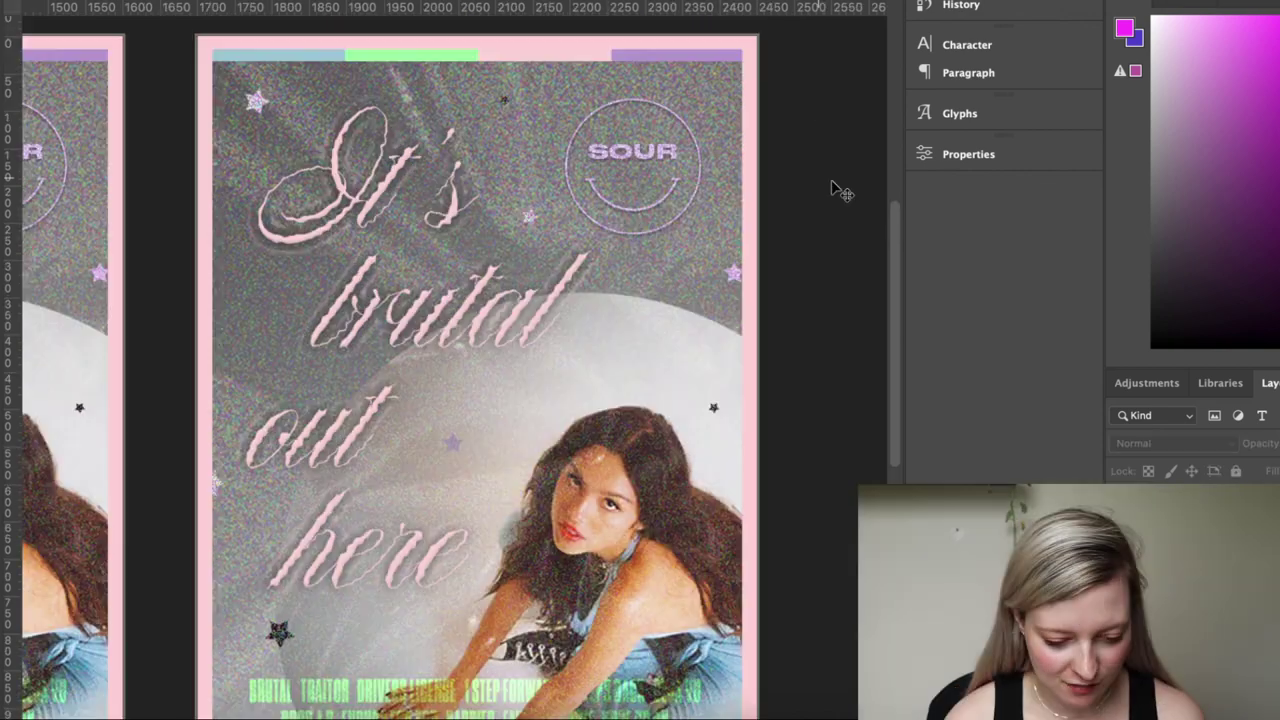
{"action": "key", "text": "super+minus"}
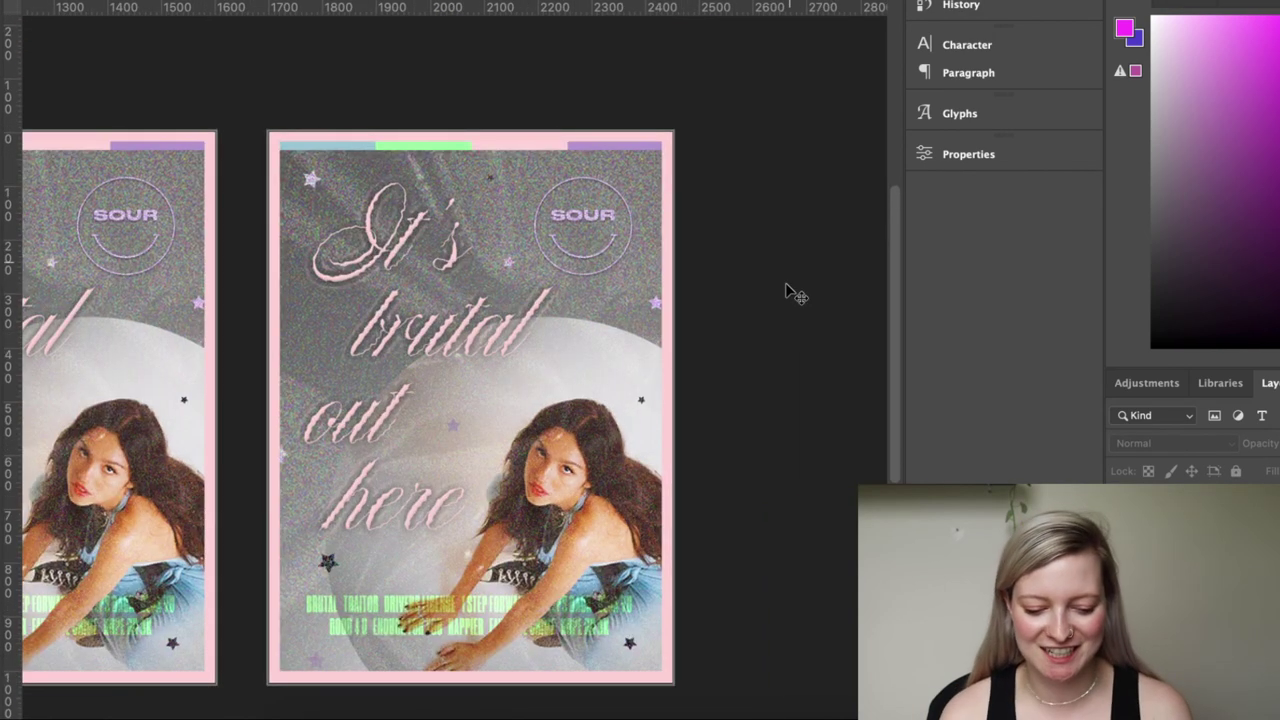
{"action": "scroll", "coordinate": [786, 291], "scroll_direction": "down", "scroll_amount": 2}
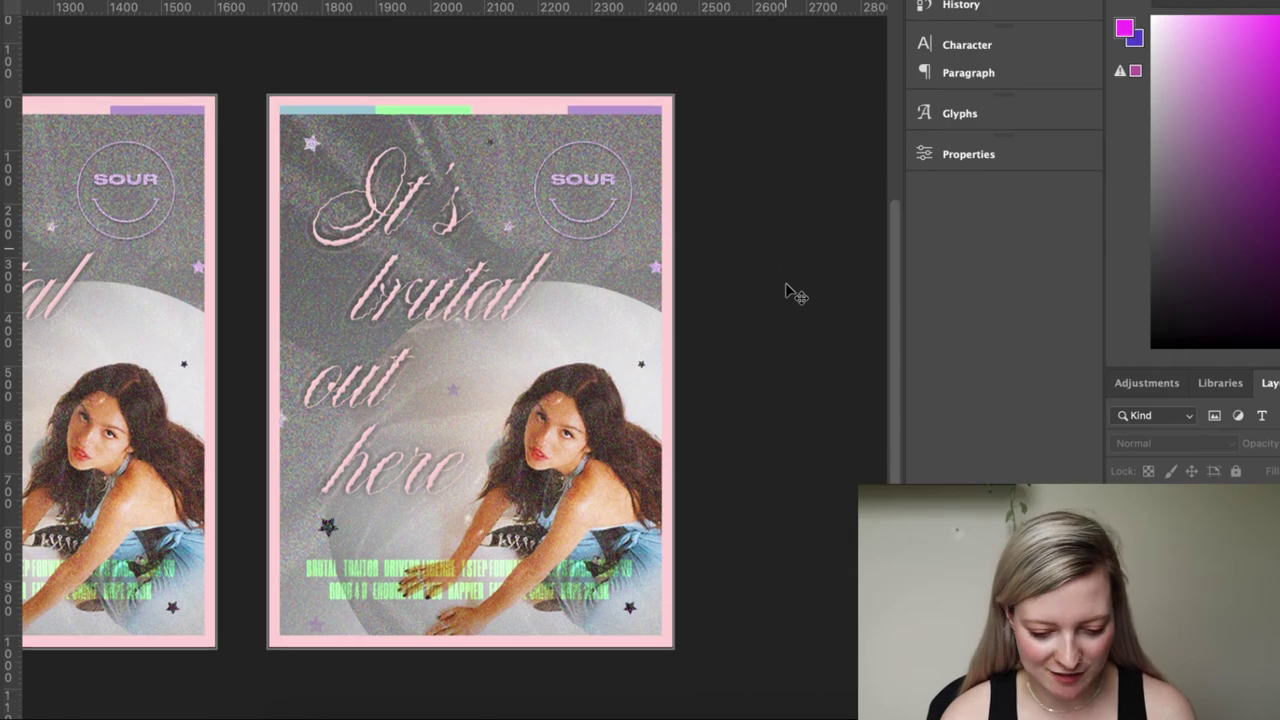